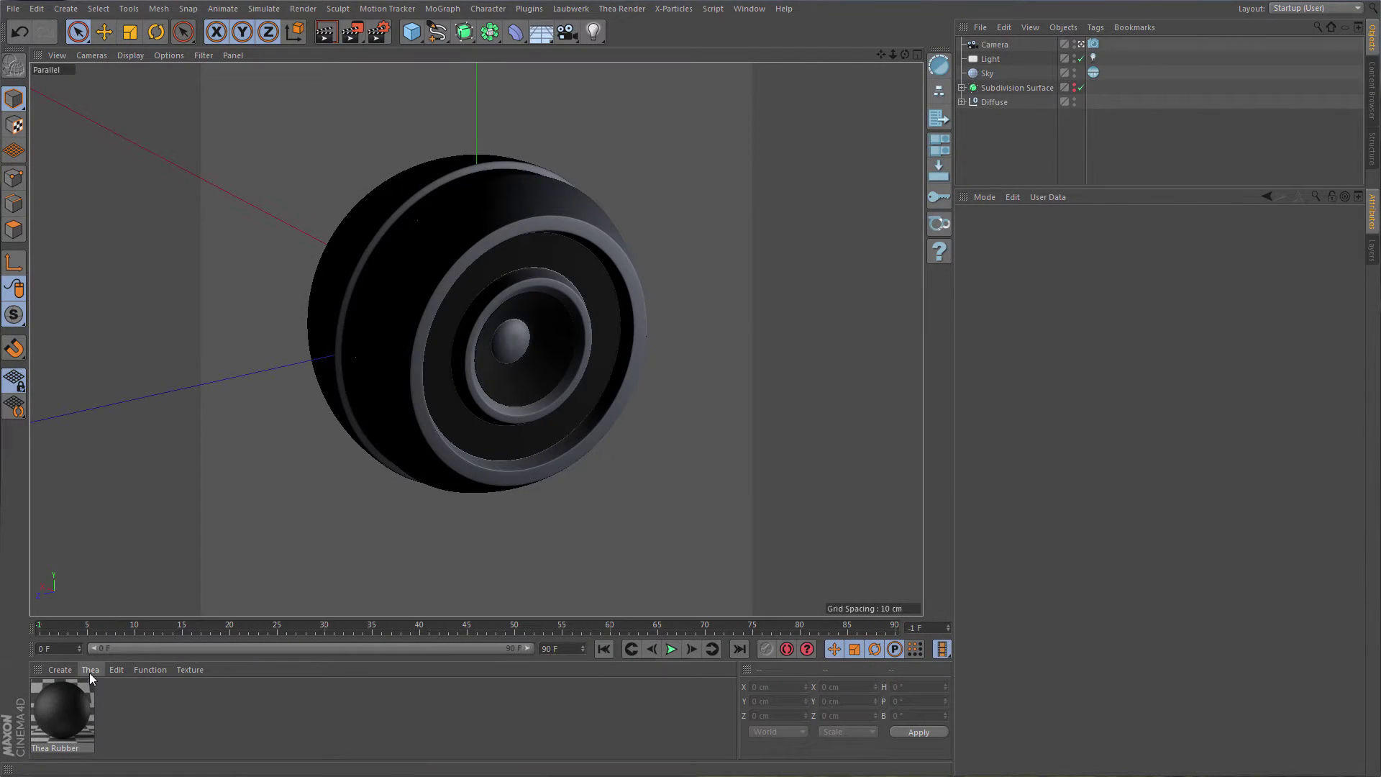
Step: Add a Thea Plastic material preset beside Thea Rubber and display its attributes
{"action": "left_click", "coordinate": [126, 492]}
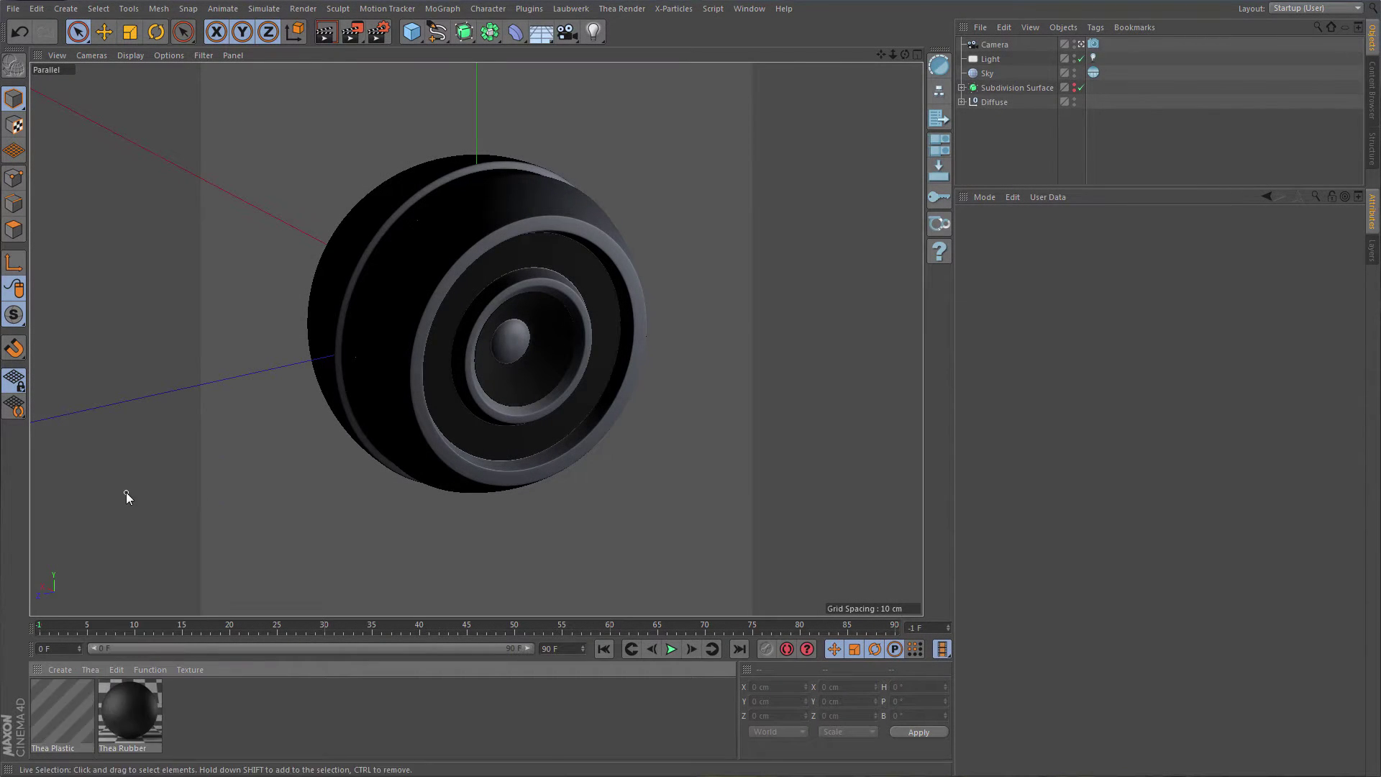
{"action": "left_click", "coordinate": [67, 704]}
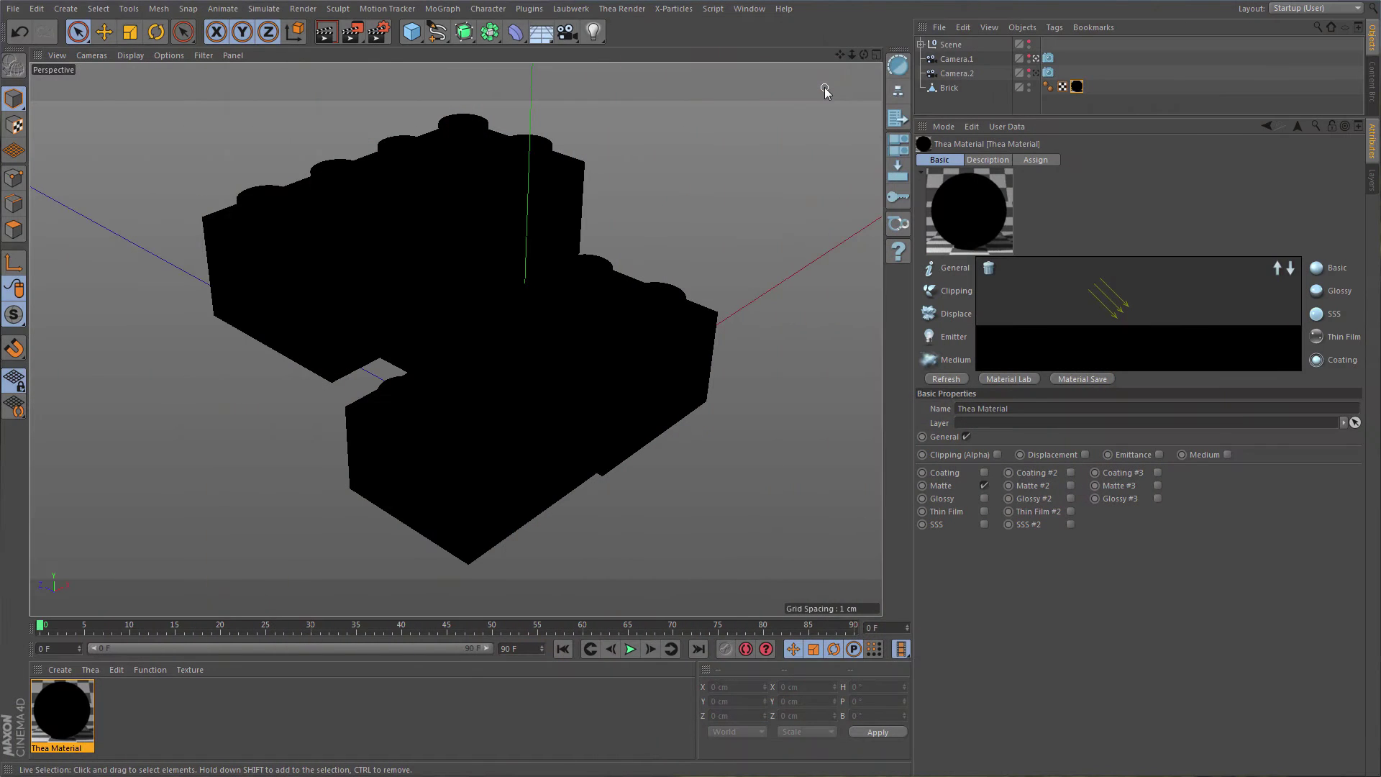
Step: Open Thea Darkroom and start an interactive render of the bricks
{"action": "left_click", "coordinate": [897, 66]}
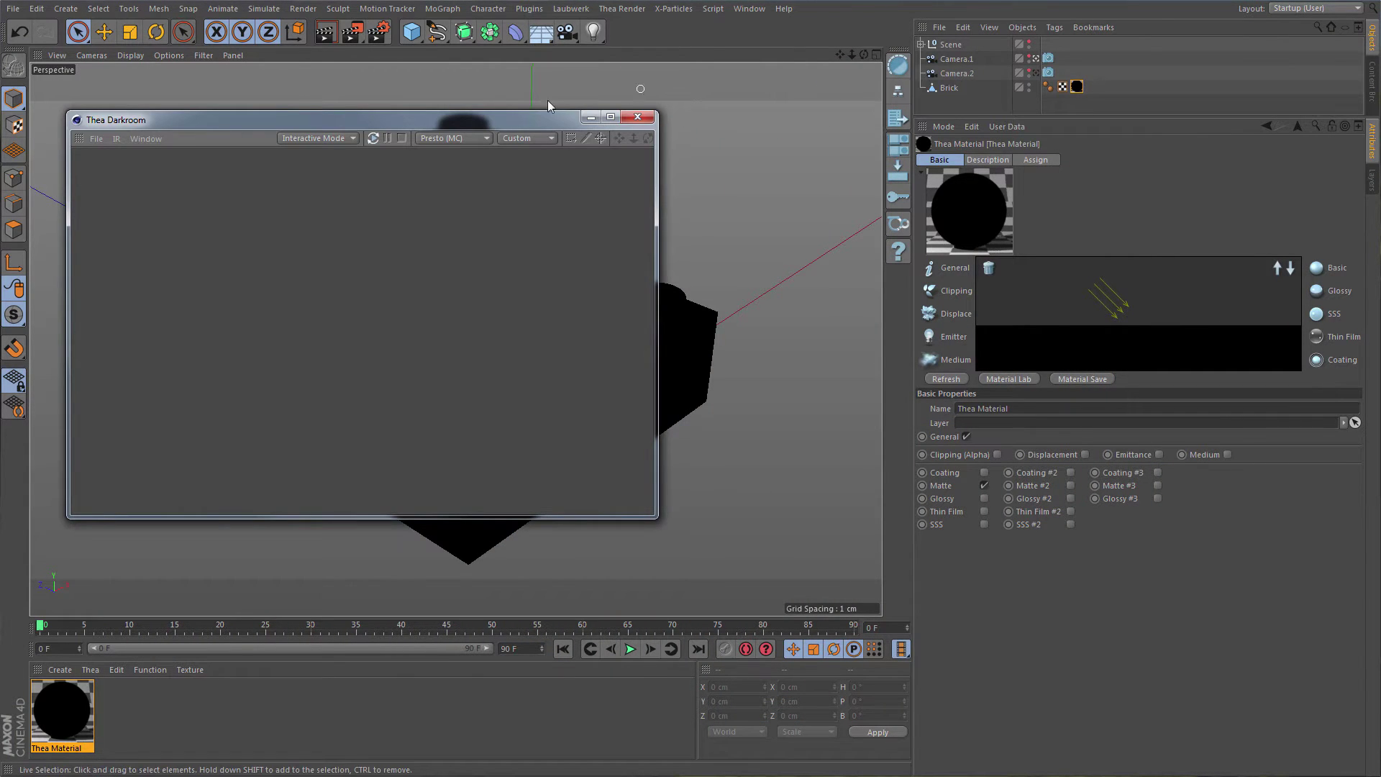
{"action": "left_click", "coordinate": [373, 138]}
{"action": "left_click_drag", "start_coordinate": [387, 130], "coordinate": [379, 102]}
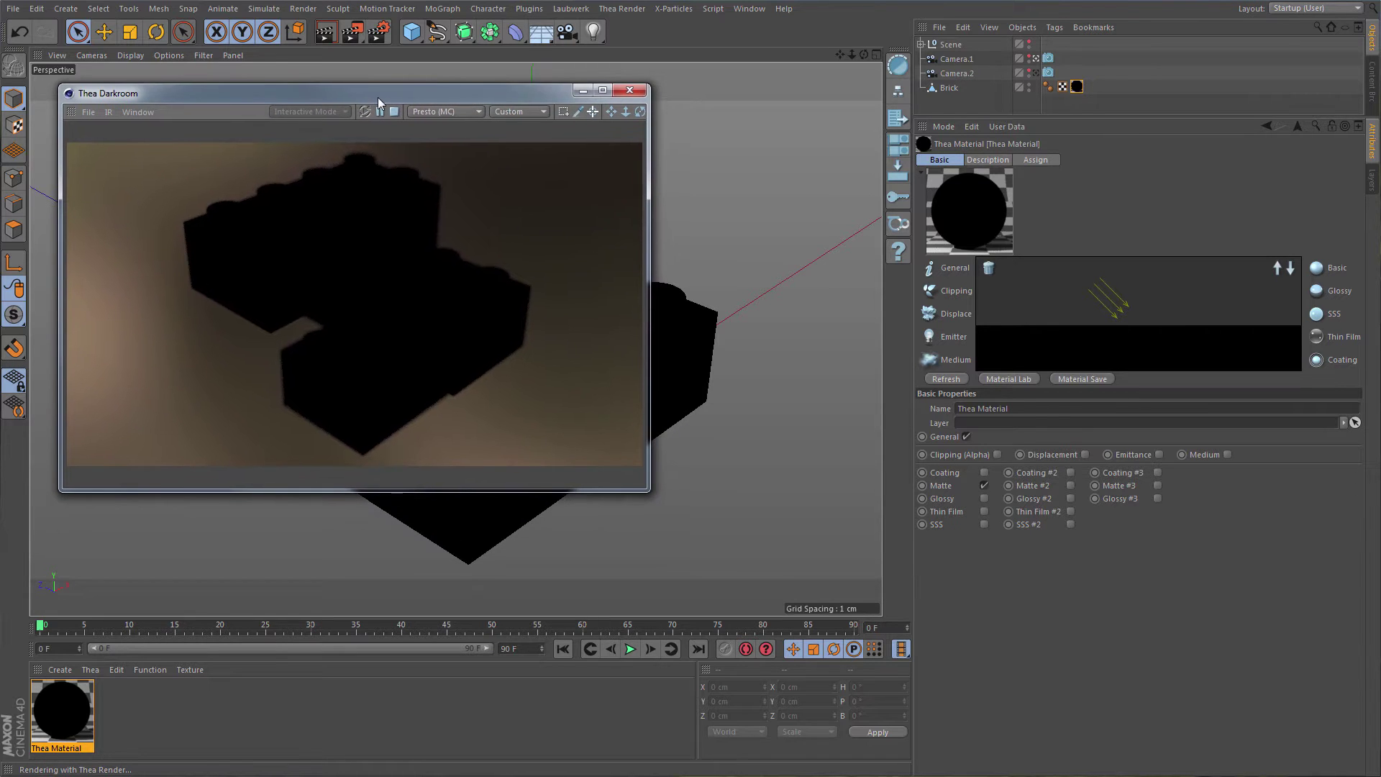
Step: Add a Matte layer with a bright orange Diffuse colour and Reflectance colour enabled
{"action": "left_click", "coordinate": [1083, 343]}
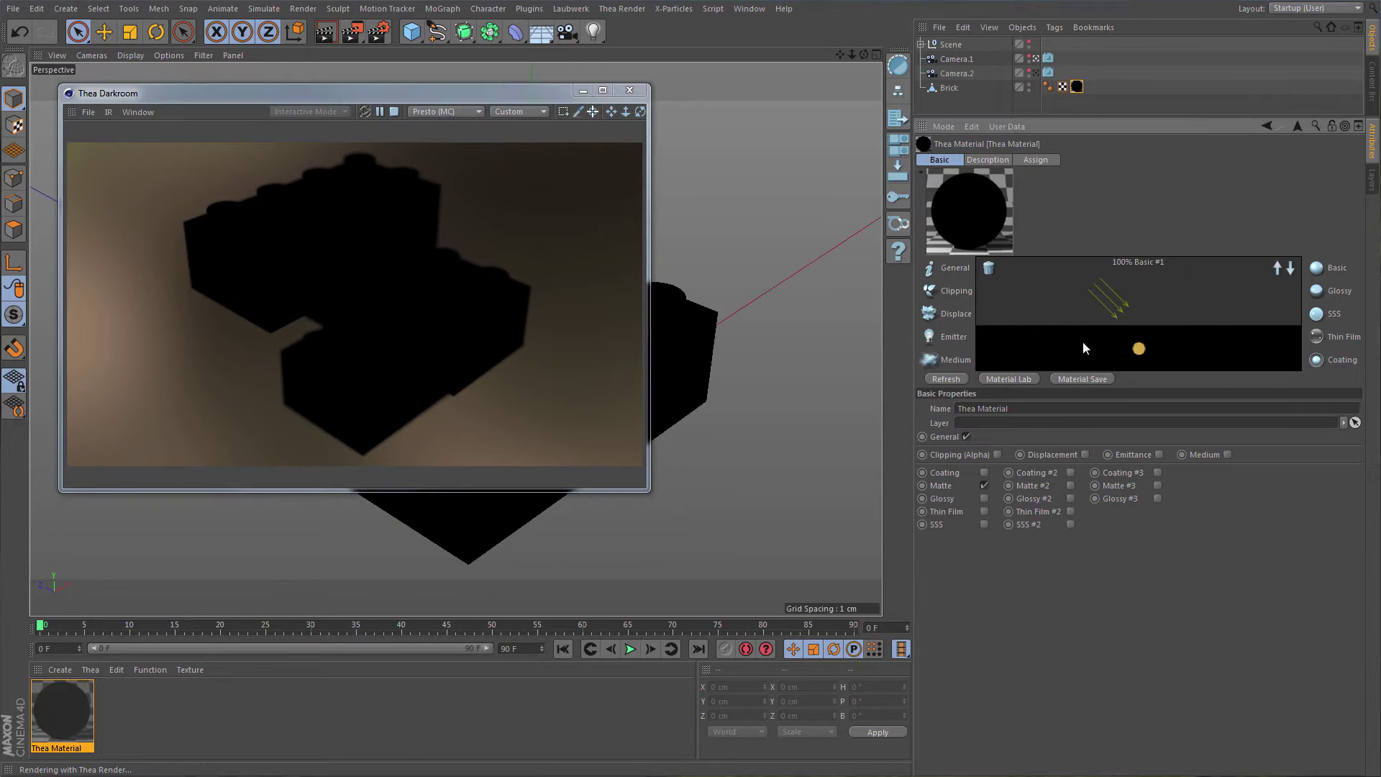
{"action": "left_click", "coordinate": [1191, 434]}
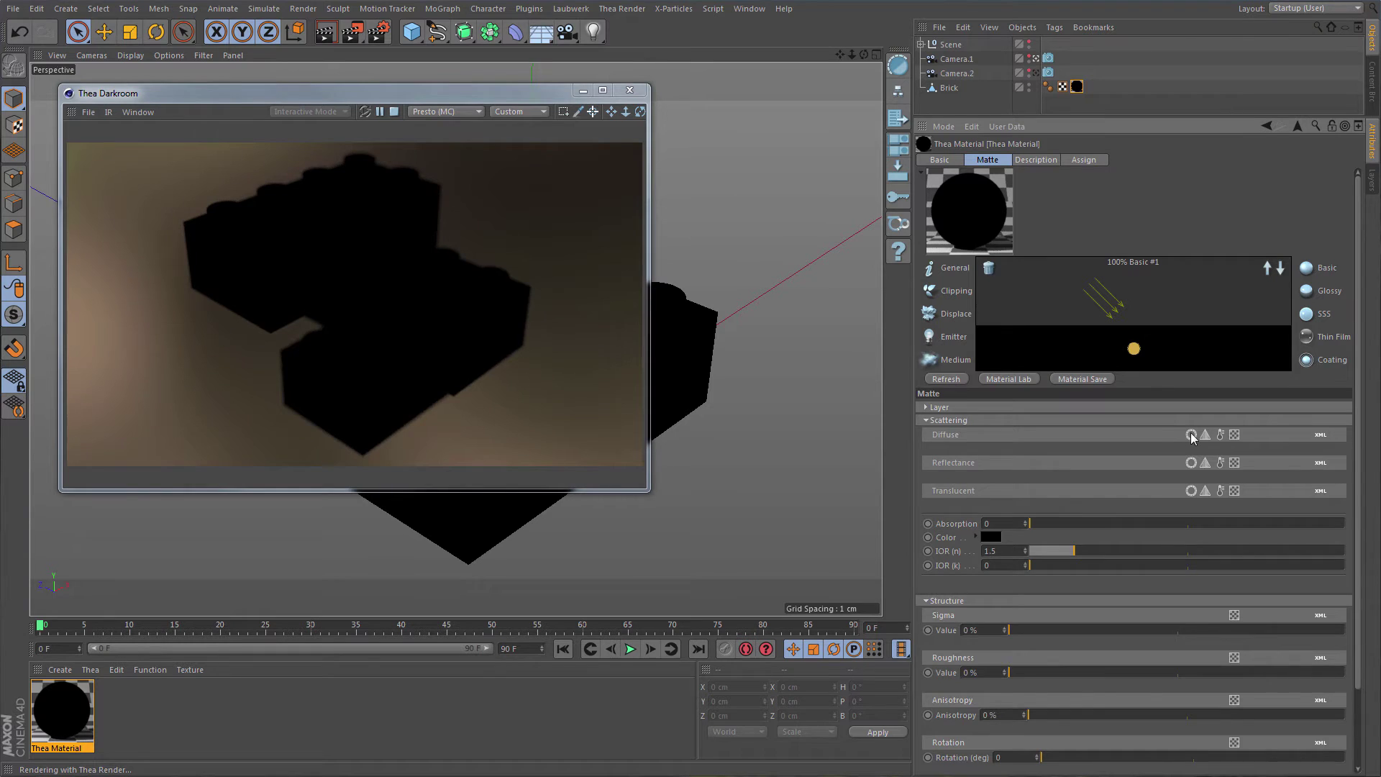
{"action": "left_click", "coordinate": [988, 448]}
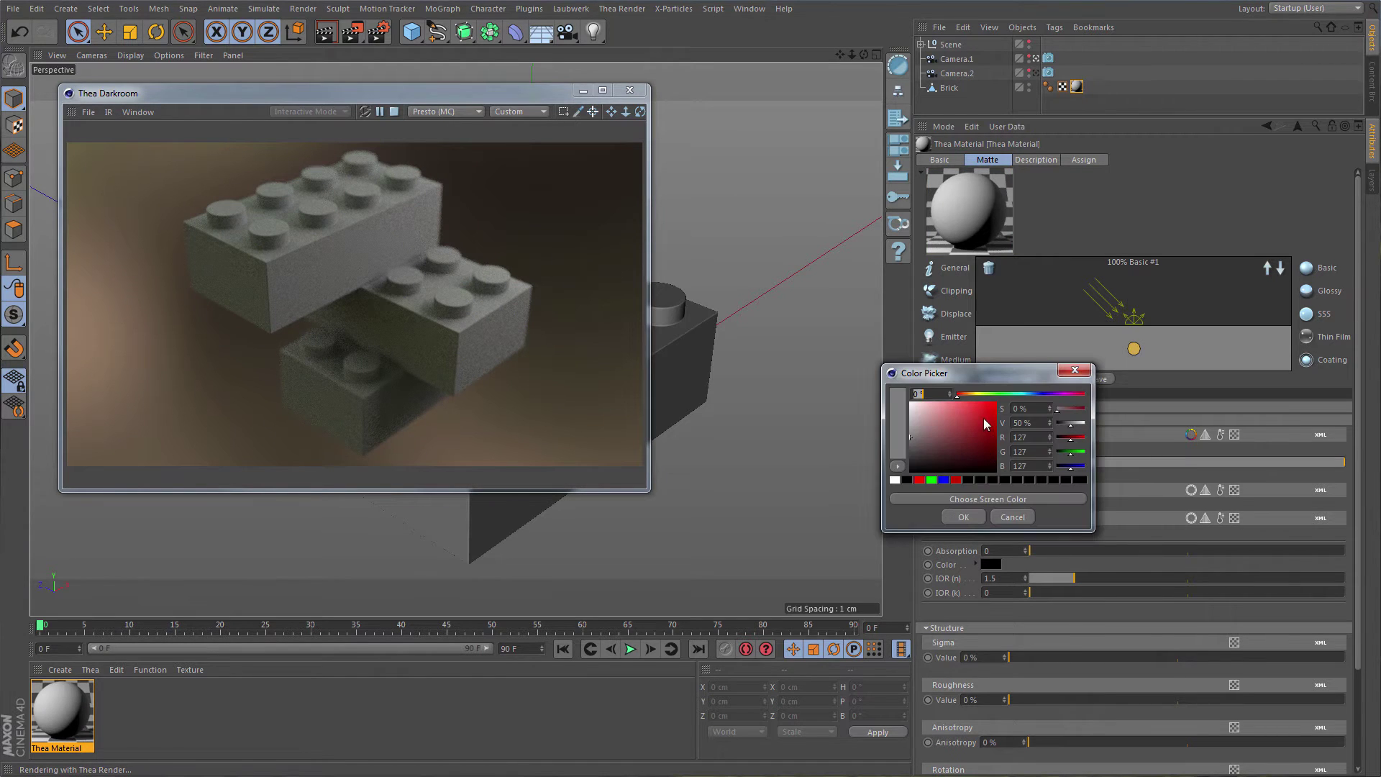
{"action": "left_click", "coordinate": [966, 394]}
{"action": "left_click", "coordinate": [980, 408]}
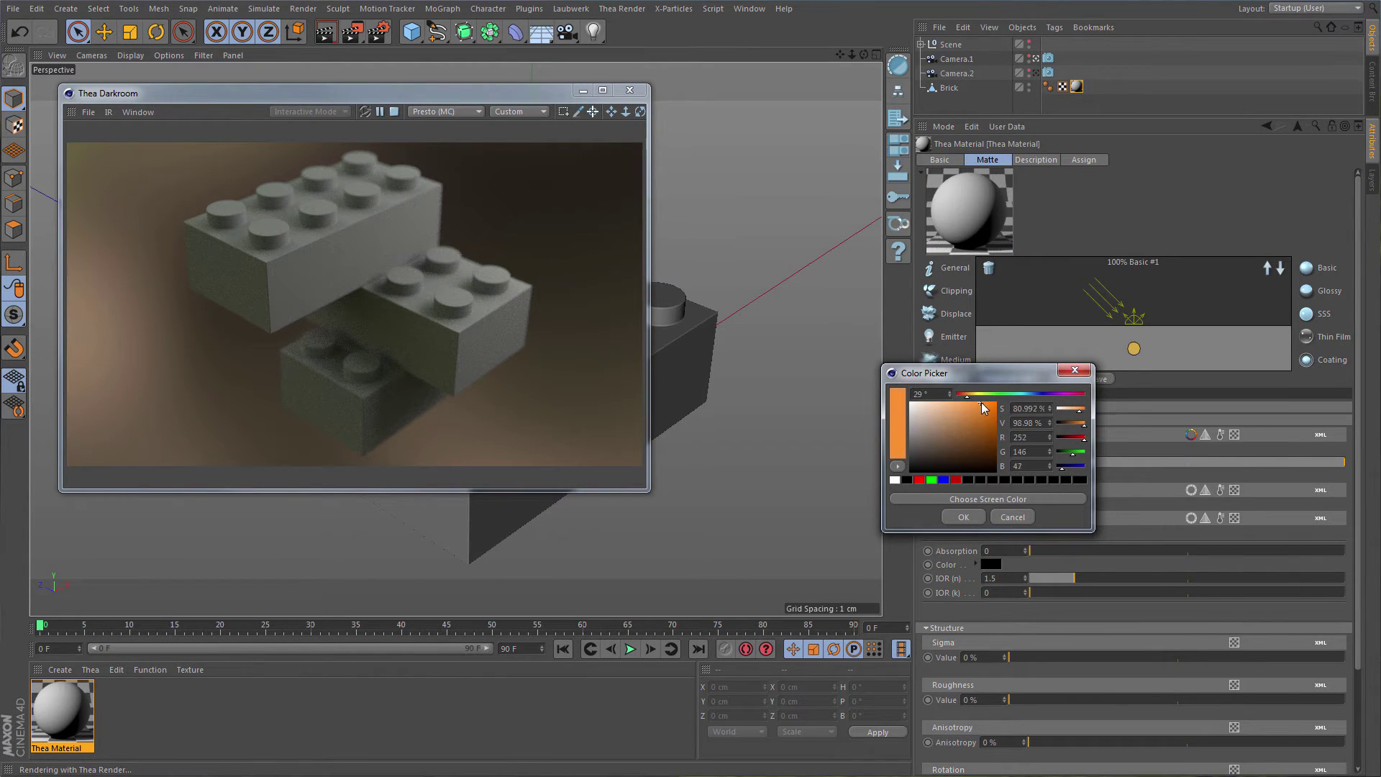
{"action": "left_click", "coordinate": [971, 515]}
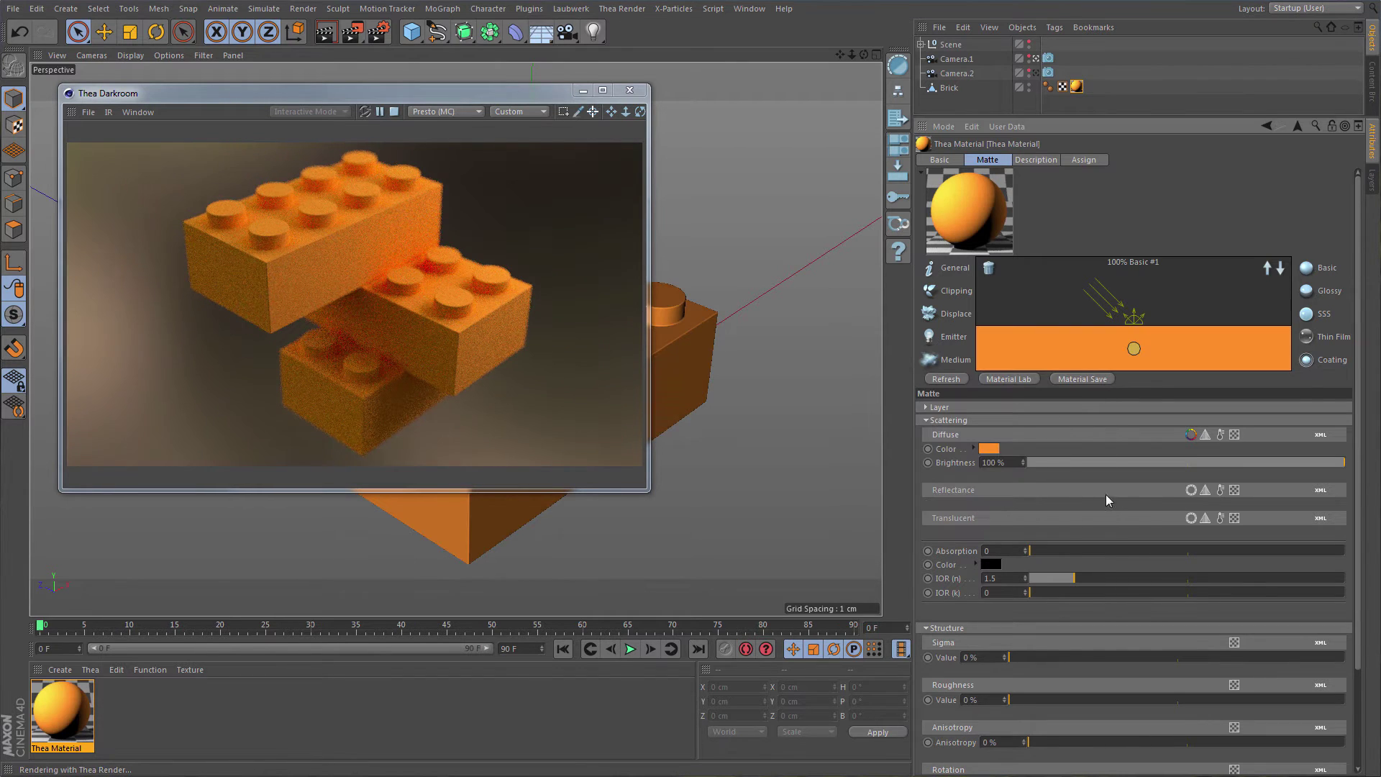
{"action": "left_click", "coordinate": [1191, 490]}
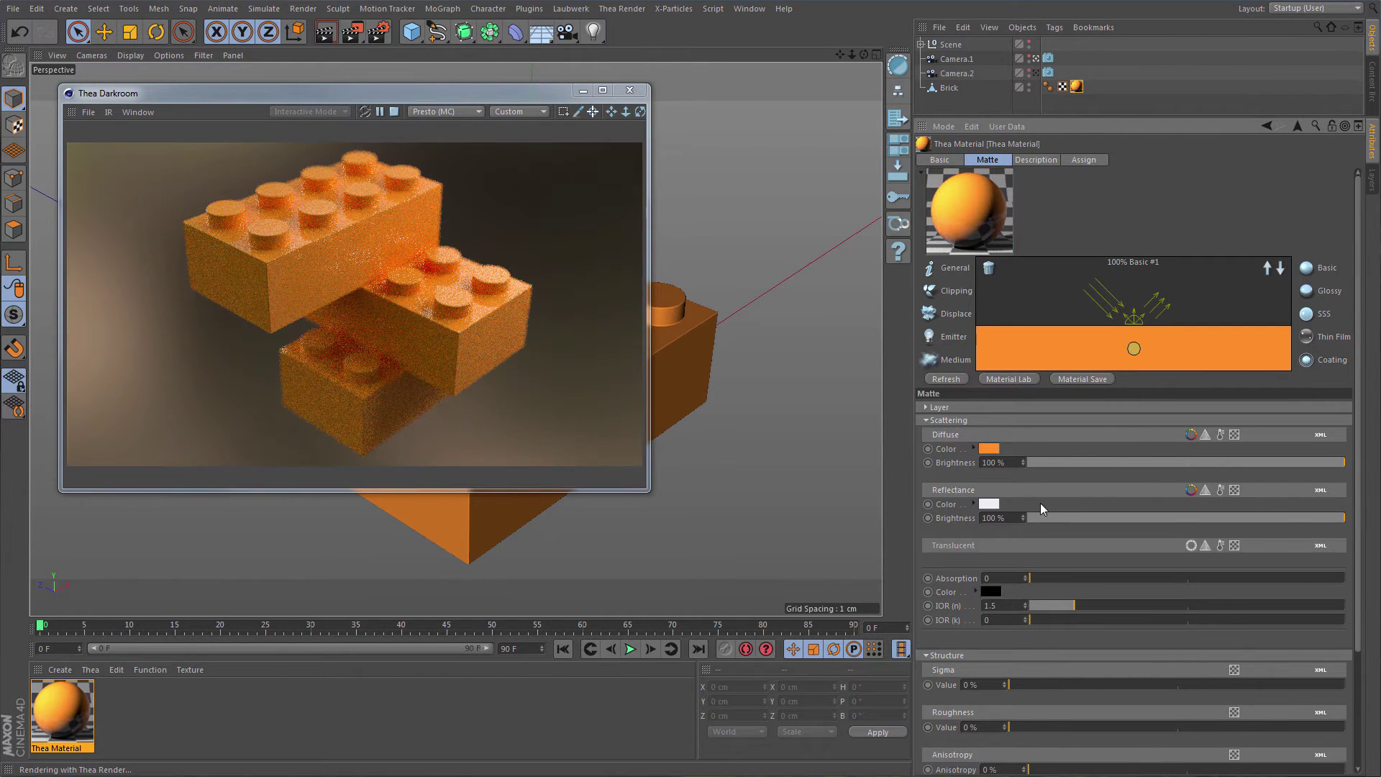
{"action": "scroll", "coordinate": [1040, 503], "scroll_direction": "down", "scroll_amount": 1}
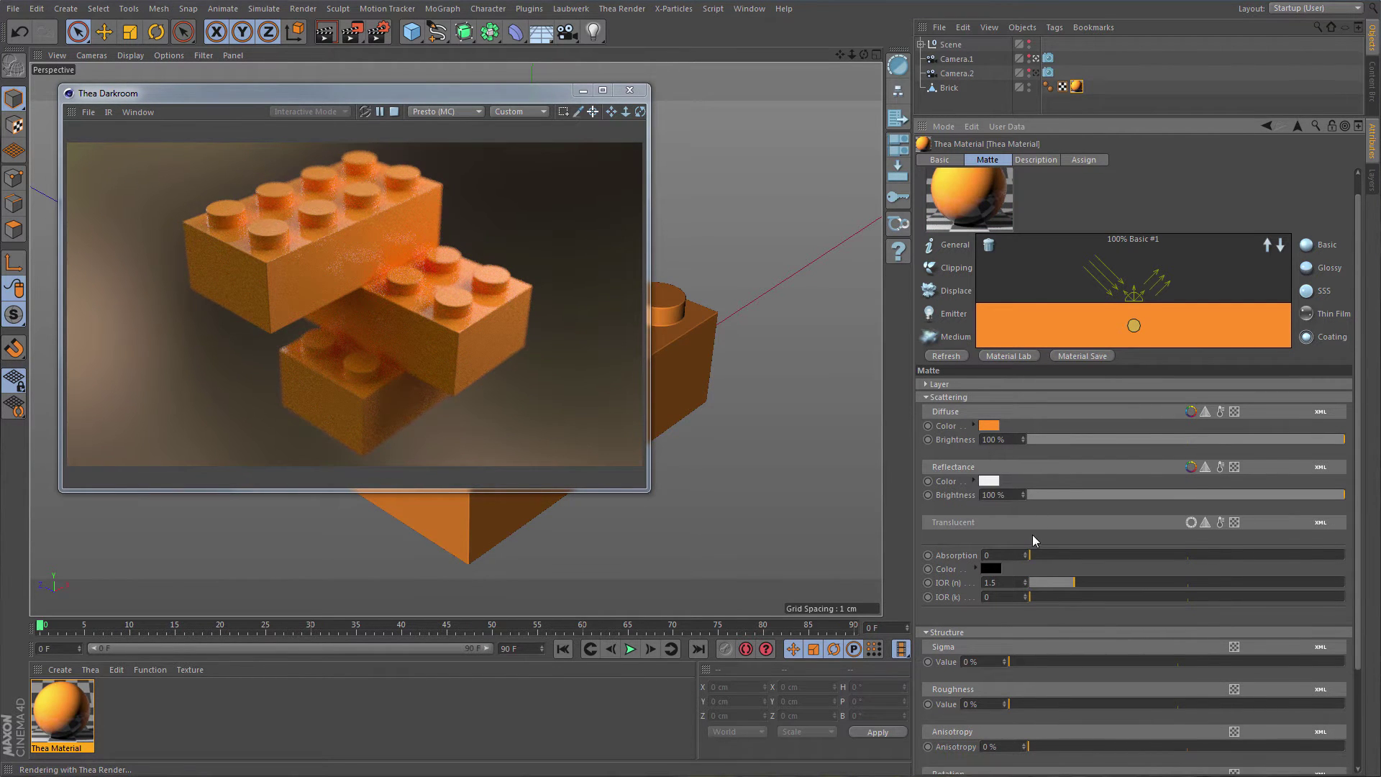
Step: Enable Translucent using the orange diffuse colour and set Roughness to 15%
{"action": "left_click", "coordinate": [1191, 523]}
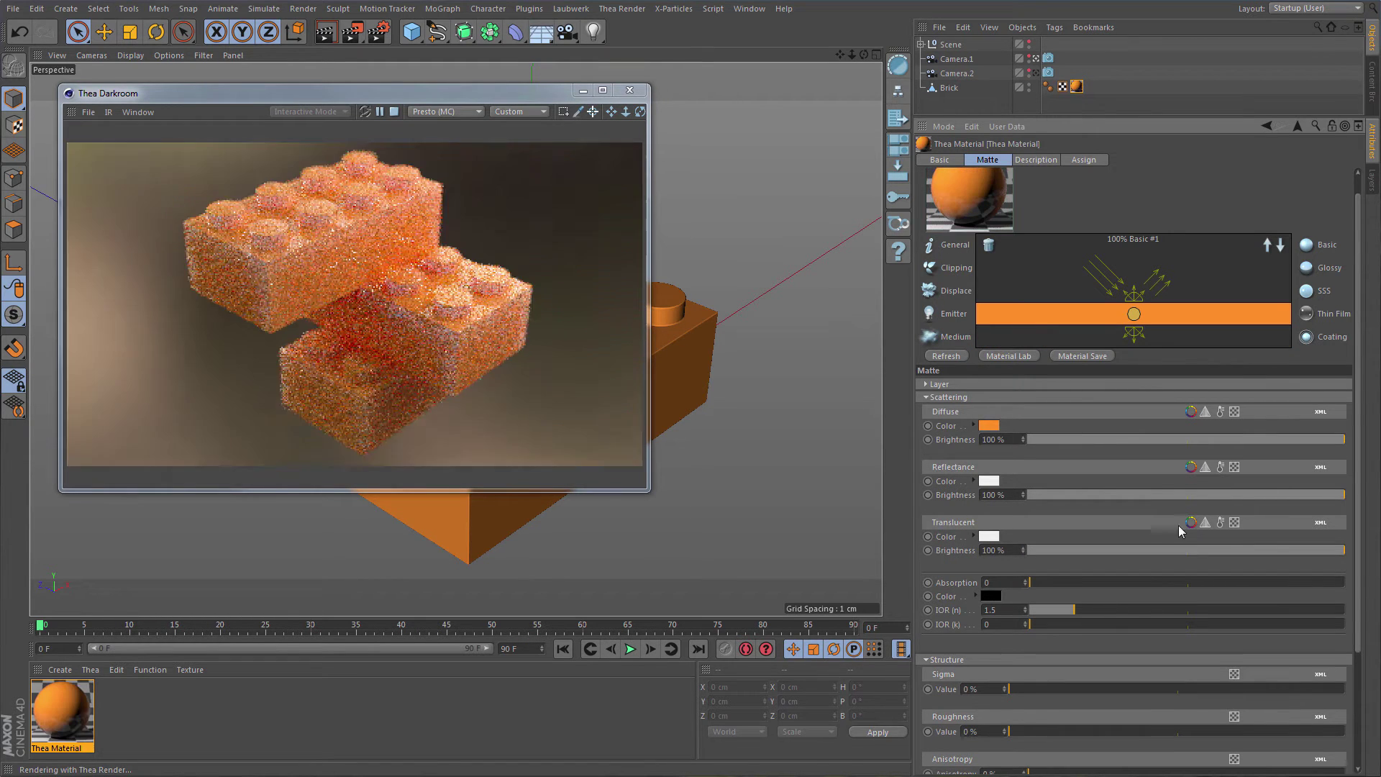
{"action": "left_click_drag", "start_coordinate": [990, 461], "coordinate": [989, 538]}
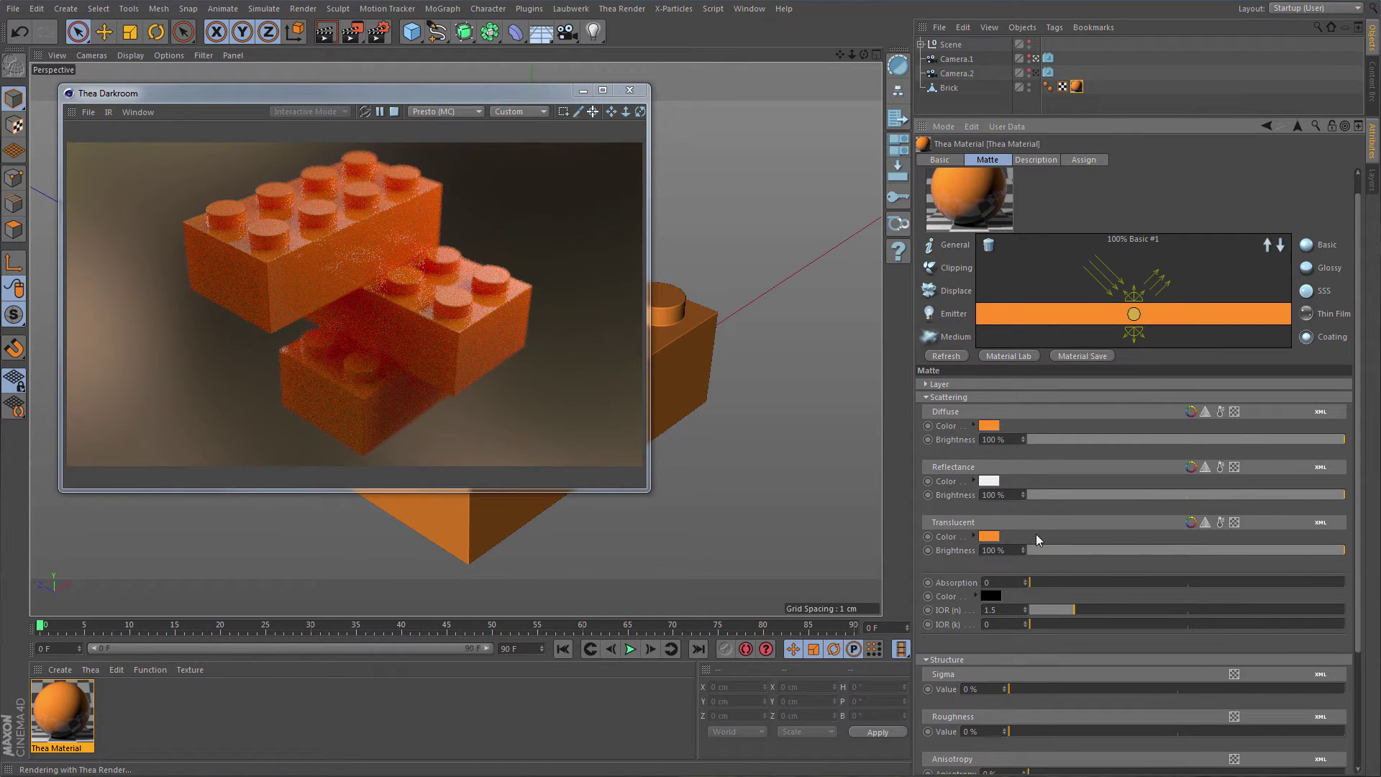
{"action": "scroll", "coordinate": [1029, 554], "scroll_direction": "down", "scroll_amount": 3}
{"action": "left_click", "coordinate": [971, 648]}
{"action": "type", "text": "15"}
{"action": "key", "text": "Return"}
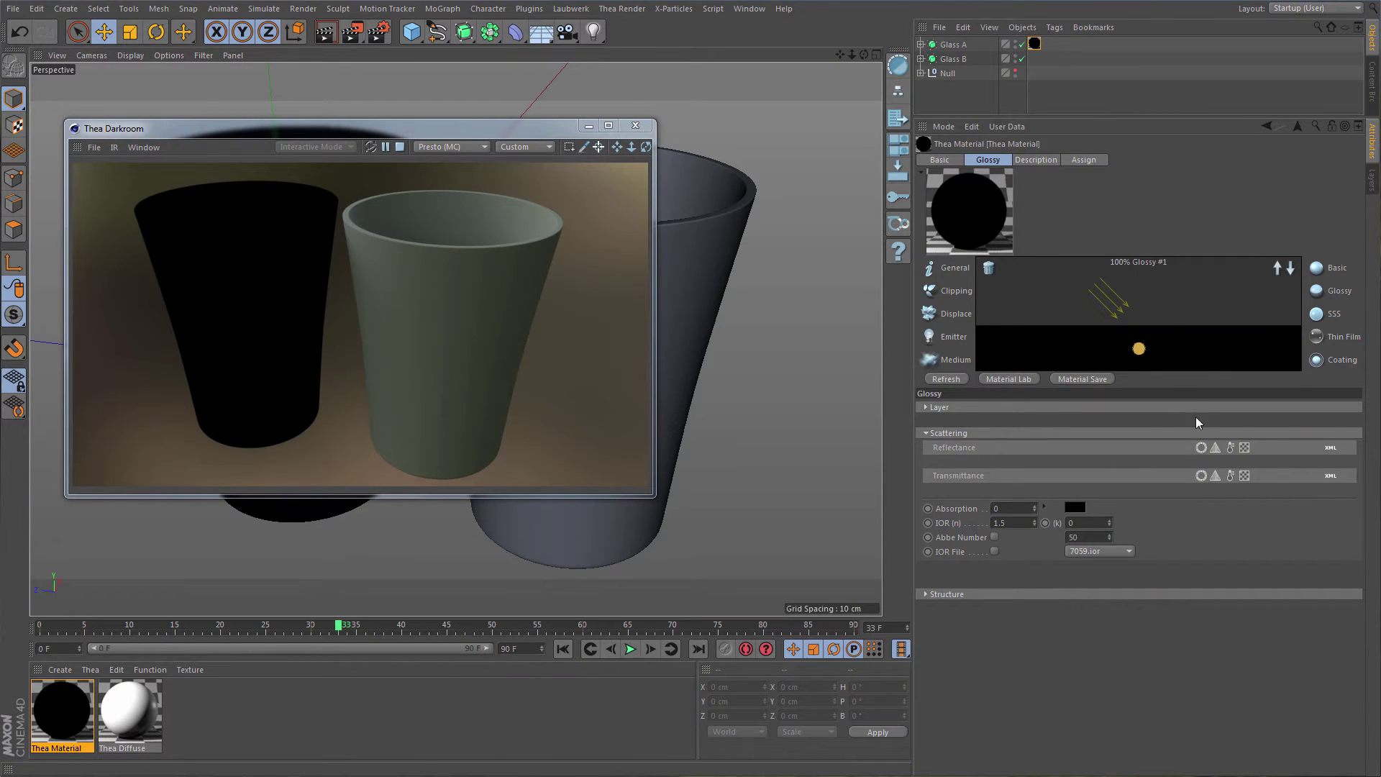
Step: Set the cup material's Reflectance and Transmittance colours to white
{"action": "left_click", "coordinate": [1201, 448]}
{"action": "left_click", "coordinate": [994, 473]}
{"action": "left_click", "coordinate": [967, 528]}
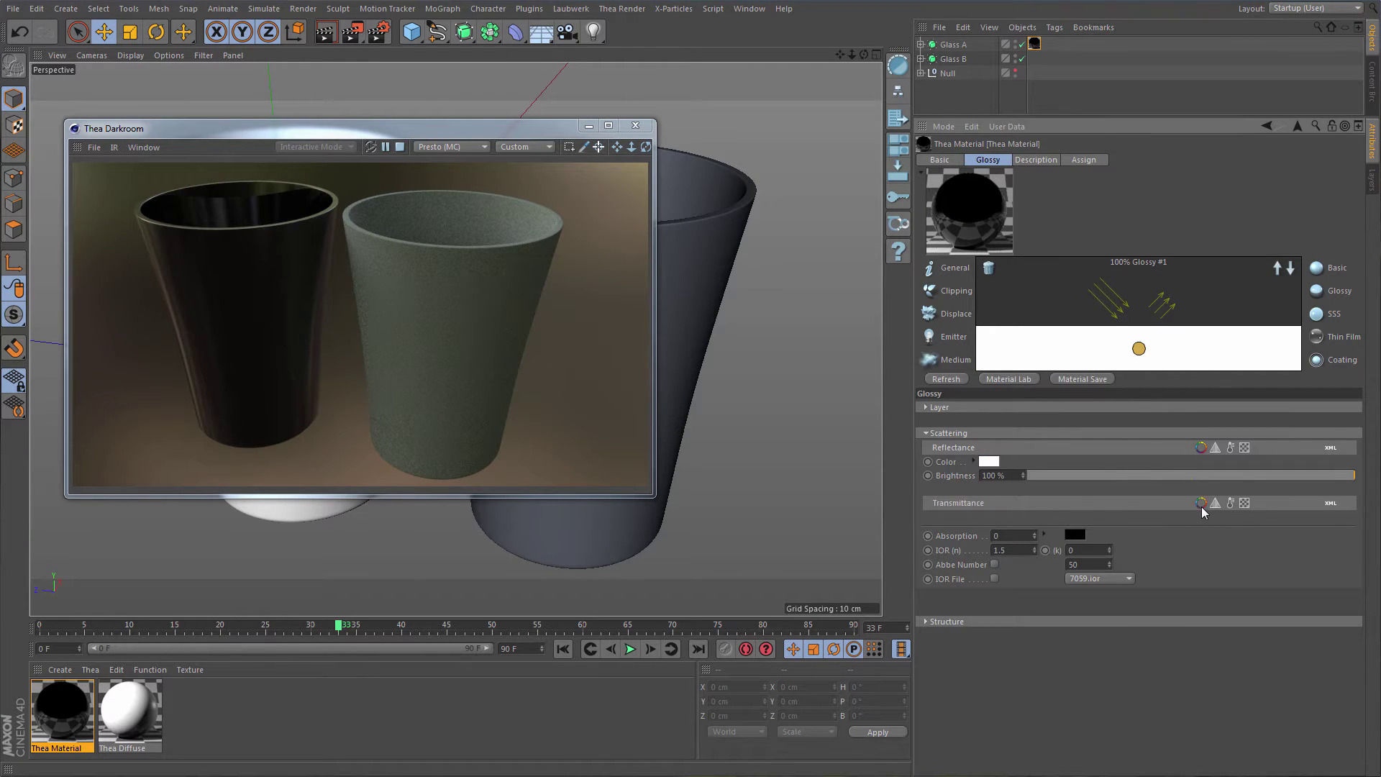
{"action": "left_click", "coordinate": [1201, 503]}
{"action": "left_click", "coordinate": [986, 514]}
{"action": "left_click_drag", "start_coordinate": [983, 507], "coordinate": [917, 469]}
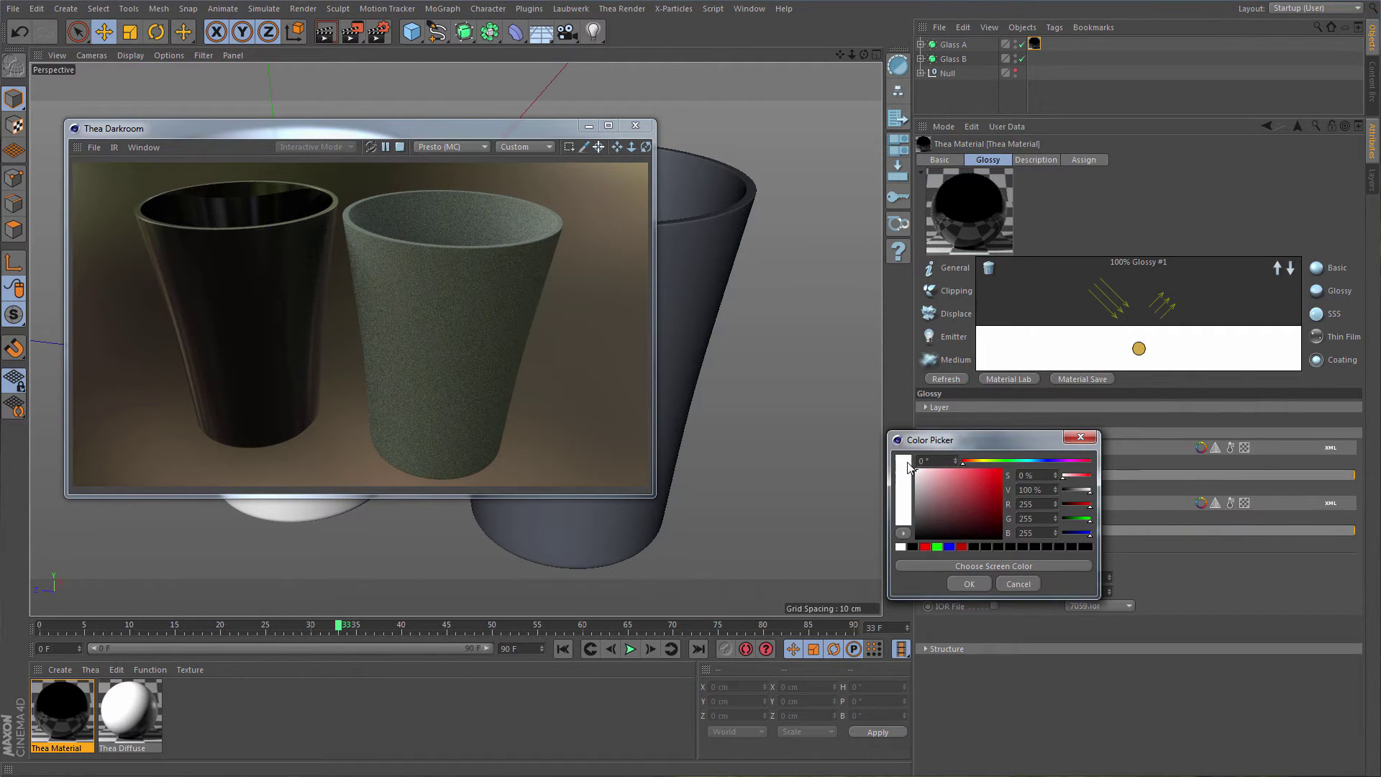
{"action": "left_click", "coordinate": [969, 583]}
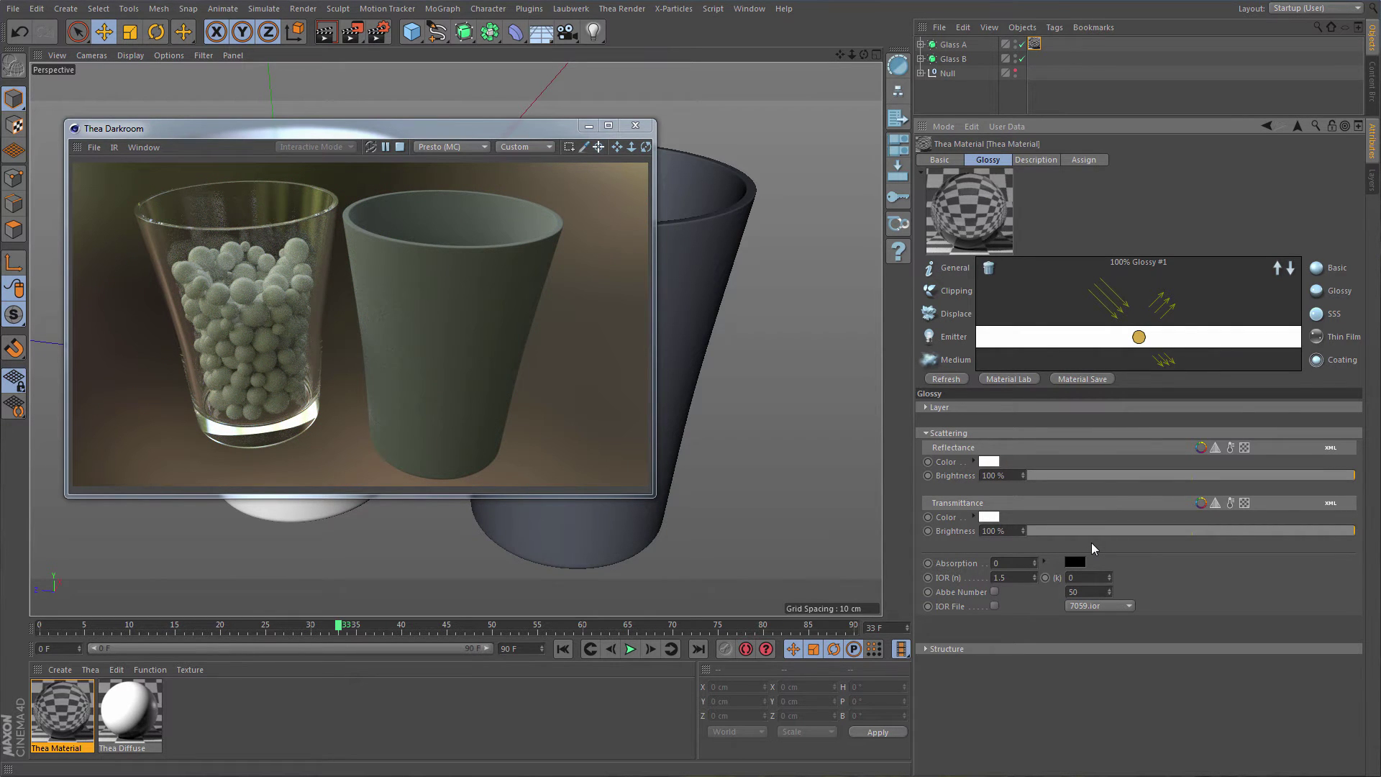
Step: Apply a copy of the glass material to Glass B with light cyan absorption at 40
{"action": "left_click_drag", "start_coordinate": [57, 712], "coordinate": [948, 62], "text": "ctrl"}
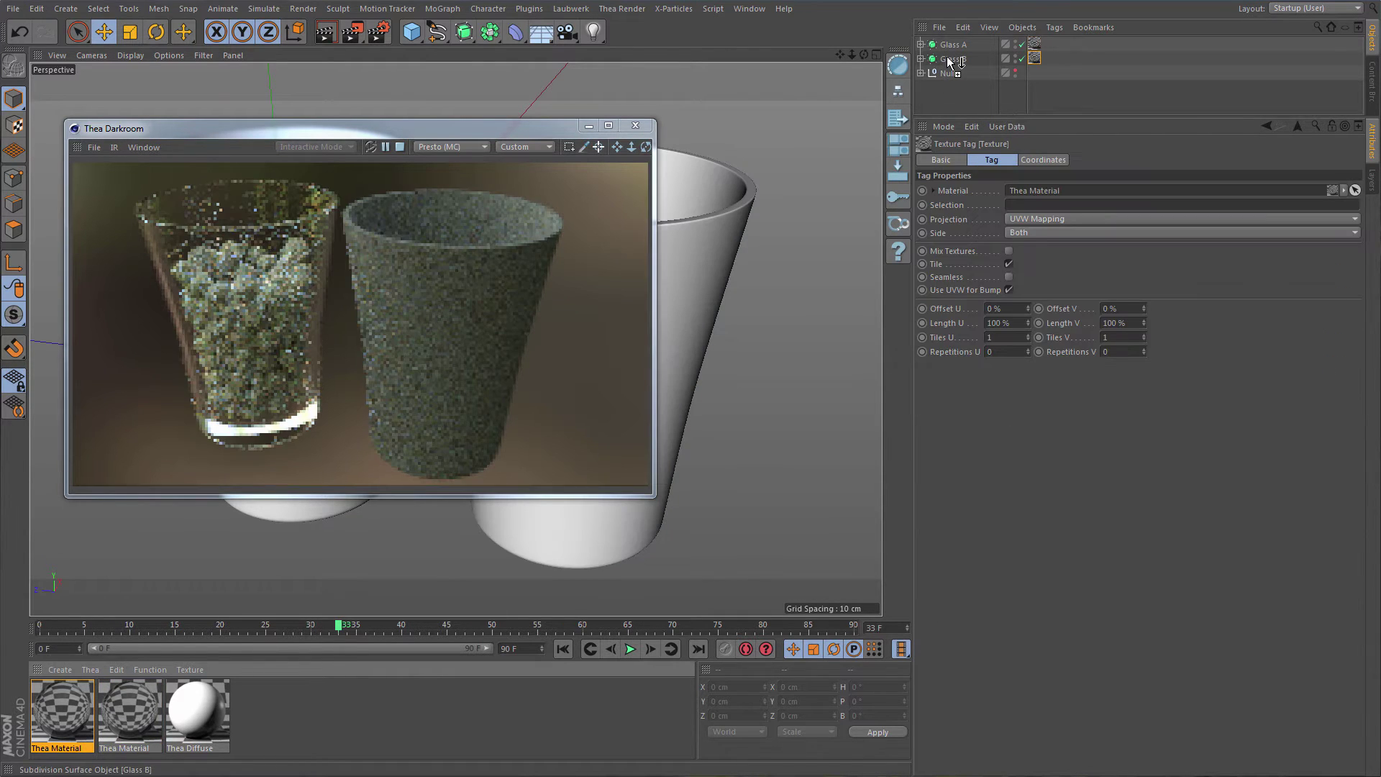
{"action": "double_click", "coordinate": [1036, 60]}
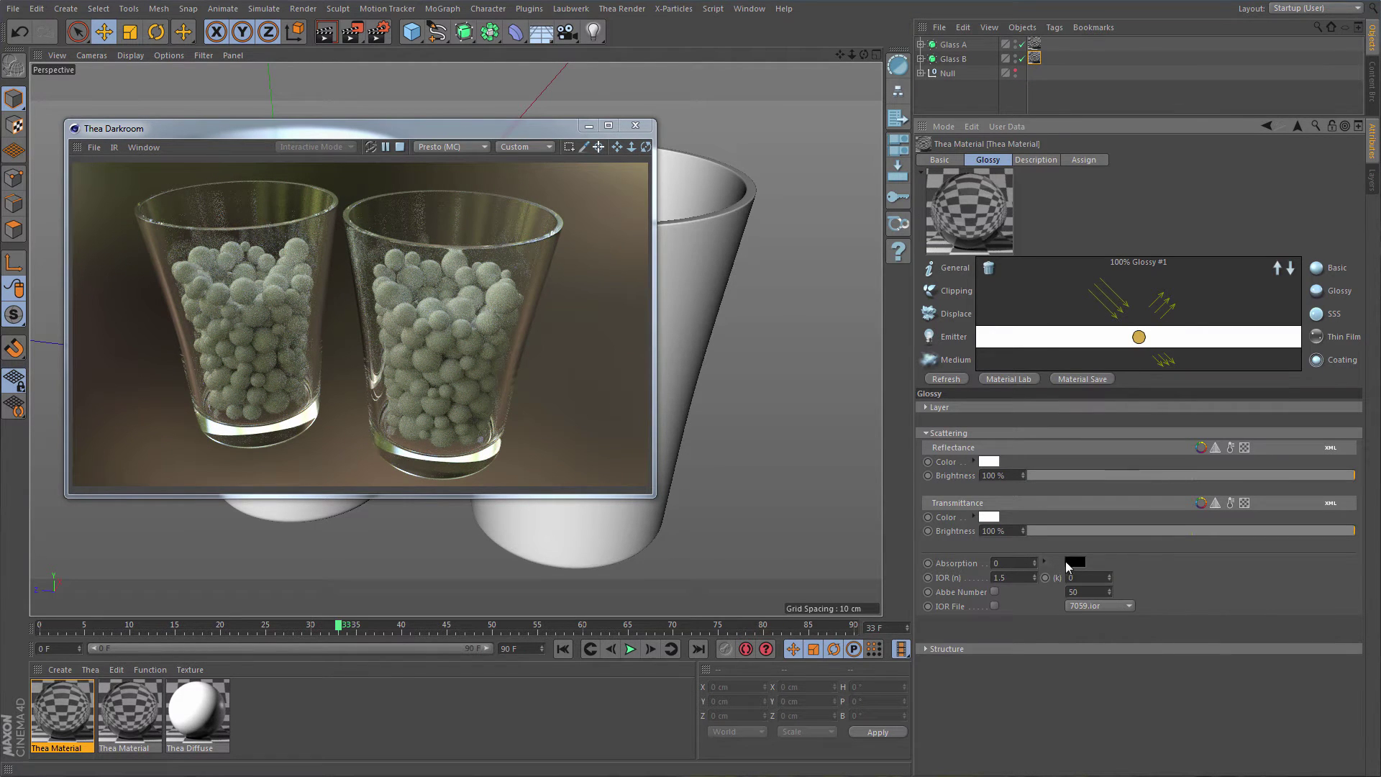
{"action": "left_click", "coordinate": [1072, 562]}
{"action": "mouse_move", "coordinate": [1069, 507]}
{"action": "left_mouse_down"}
{"action": "mouse_move", "coordinate": [1100, 509]}
{"action": "mouse_move", "coordinate": [1022, 519]}
{"action": "left_mouse_up"}
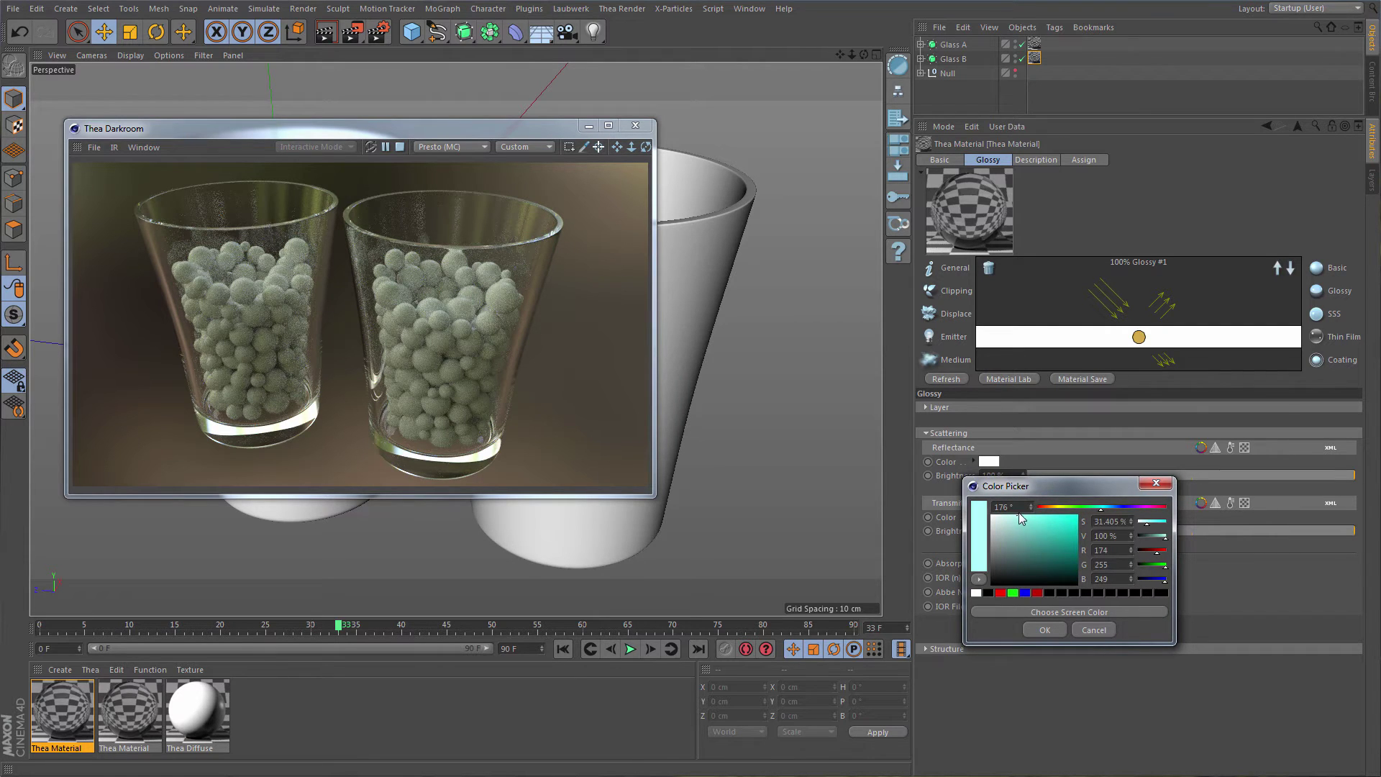
{"action": "left_click", "coordinate": [1044, 630]}
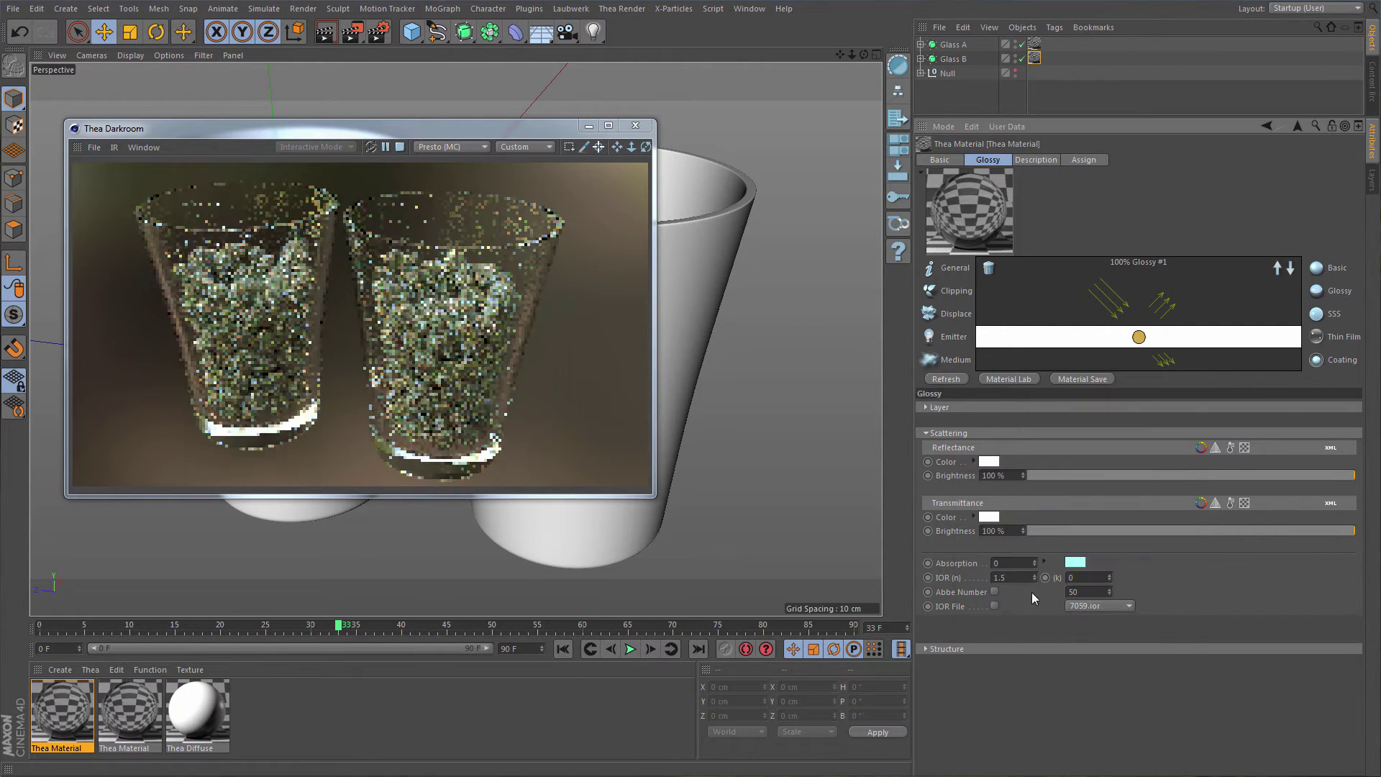
{"action": "left_click", "coordinate": [996, 562]}
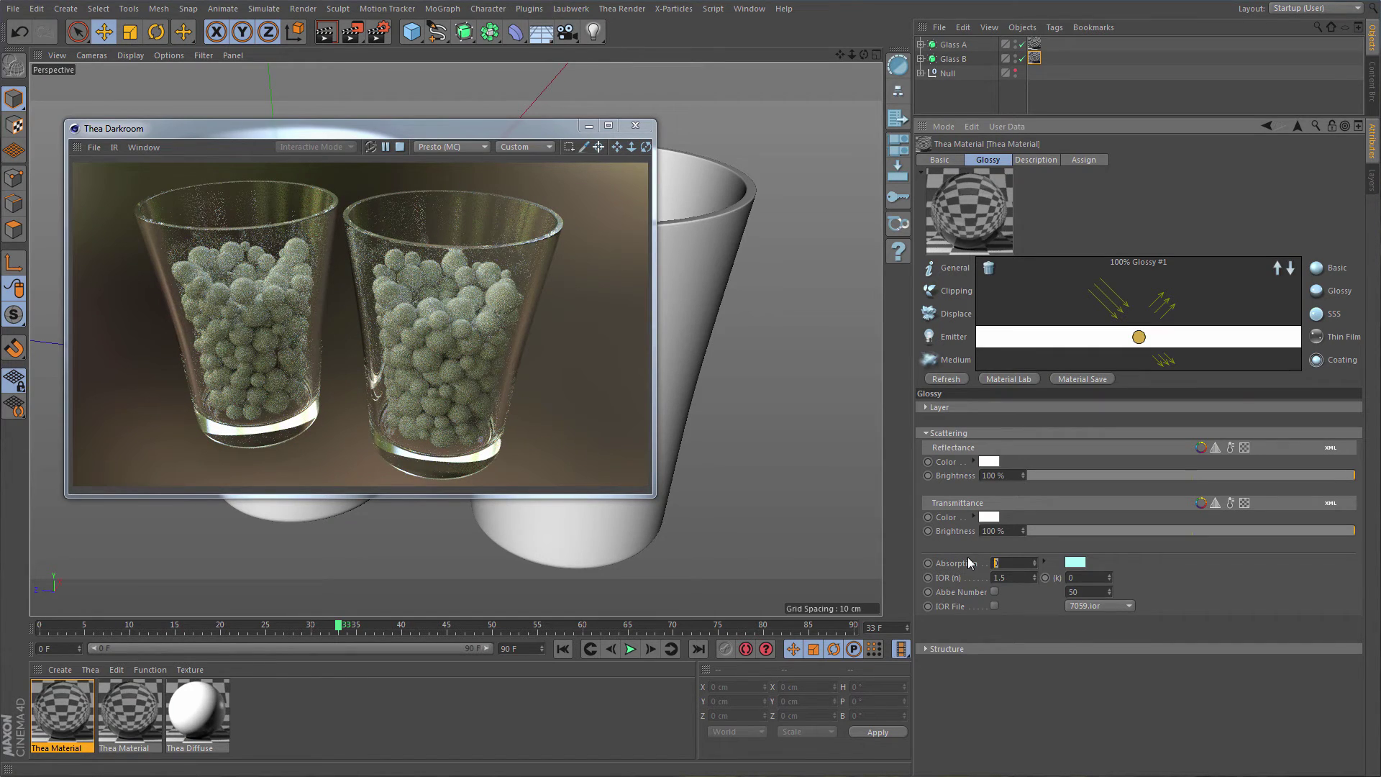
{"action": "type", "text": "40"}
{"action": "key", "text": "Return"}
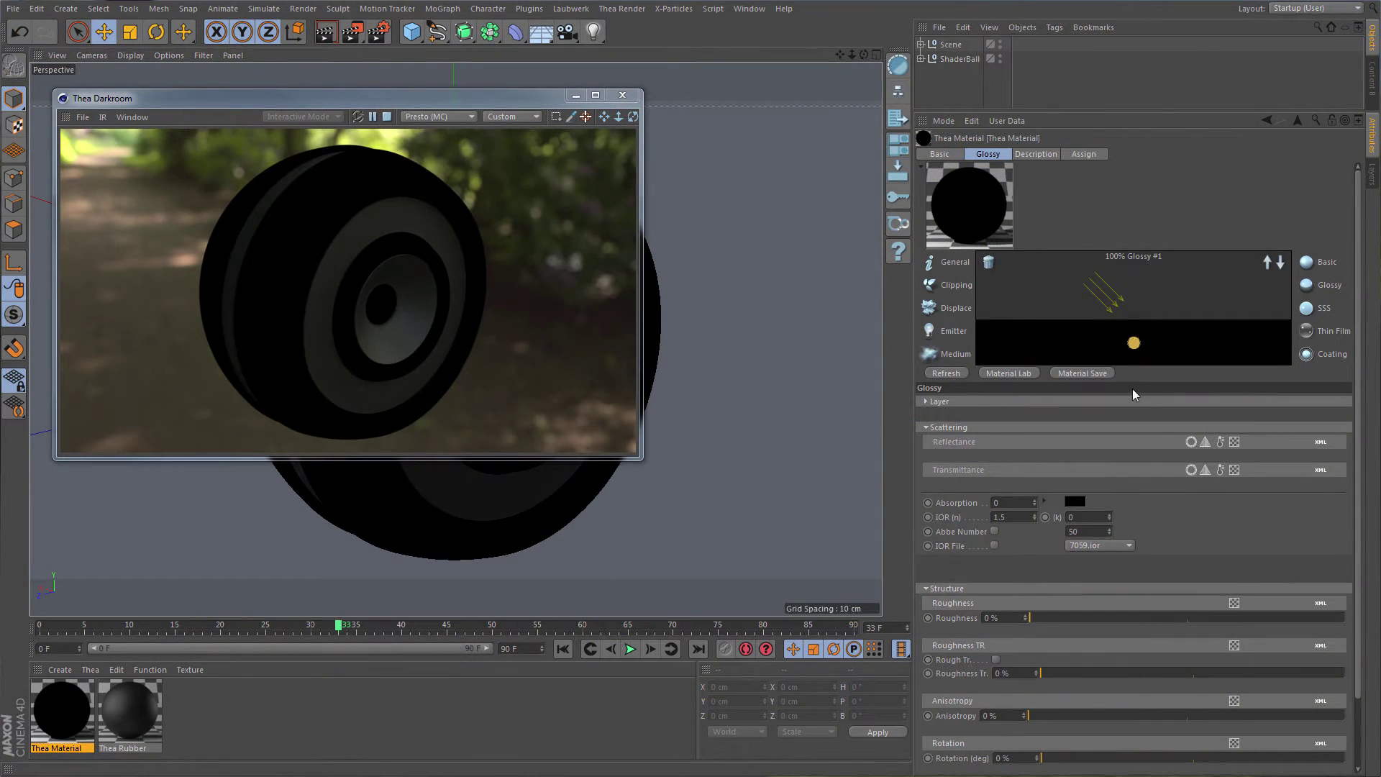
Step: Enable Reflectance on the wheel material with IOR n 0.15, k 3.45 and 12% roughness
{"action": "left_click", "coordinate": [1188, 443]}
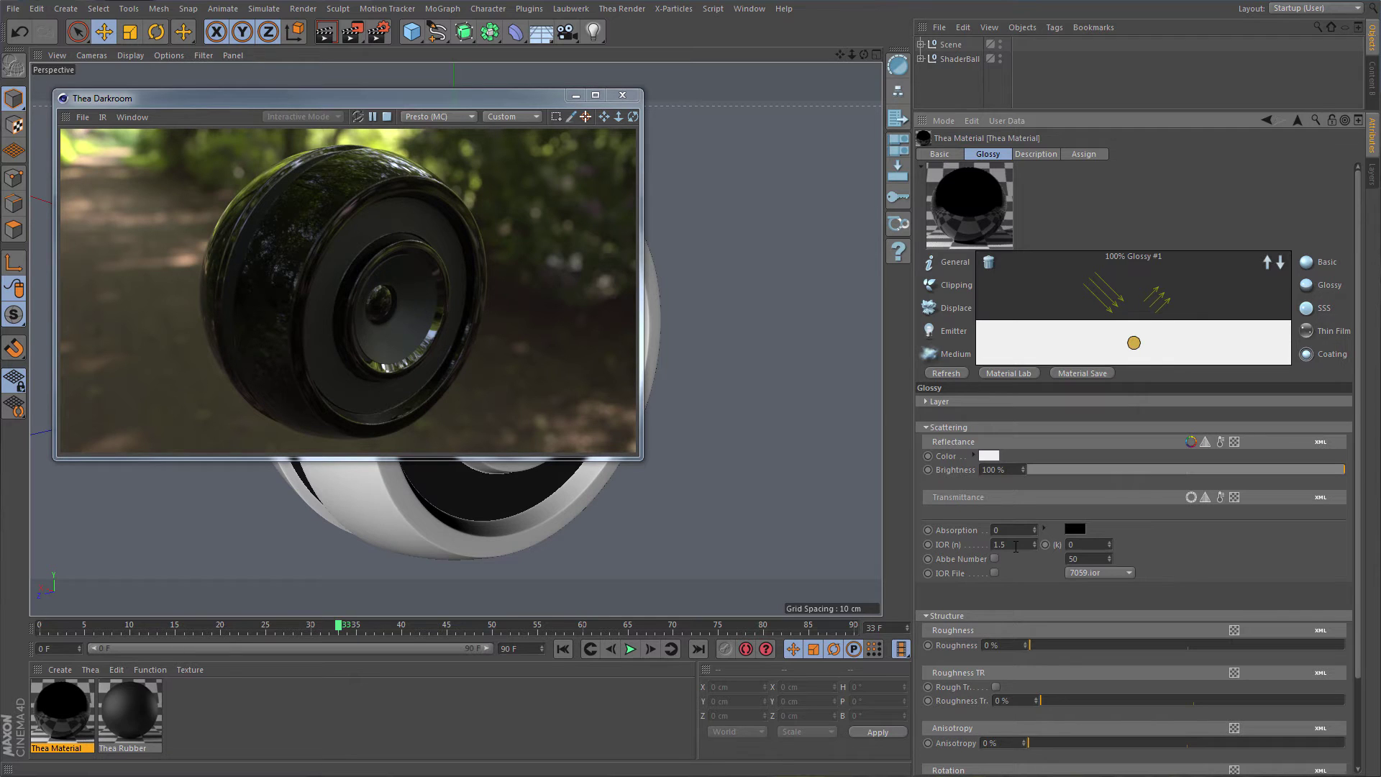
{"action": "type", "text": "0.15"}
{"action": "key", "text": "Return"}
{"action": "left_click", "coordinate": [1071, 544]}
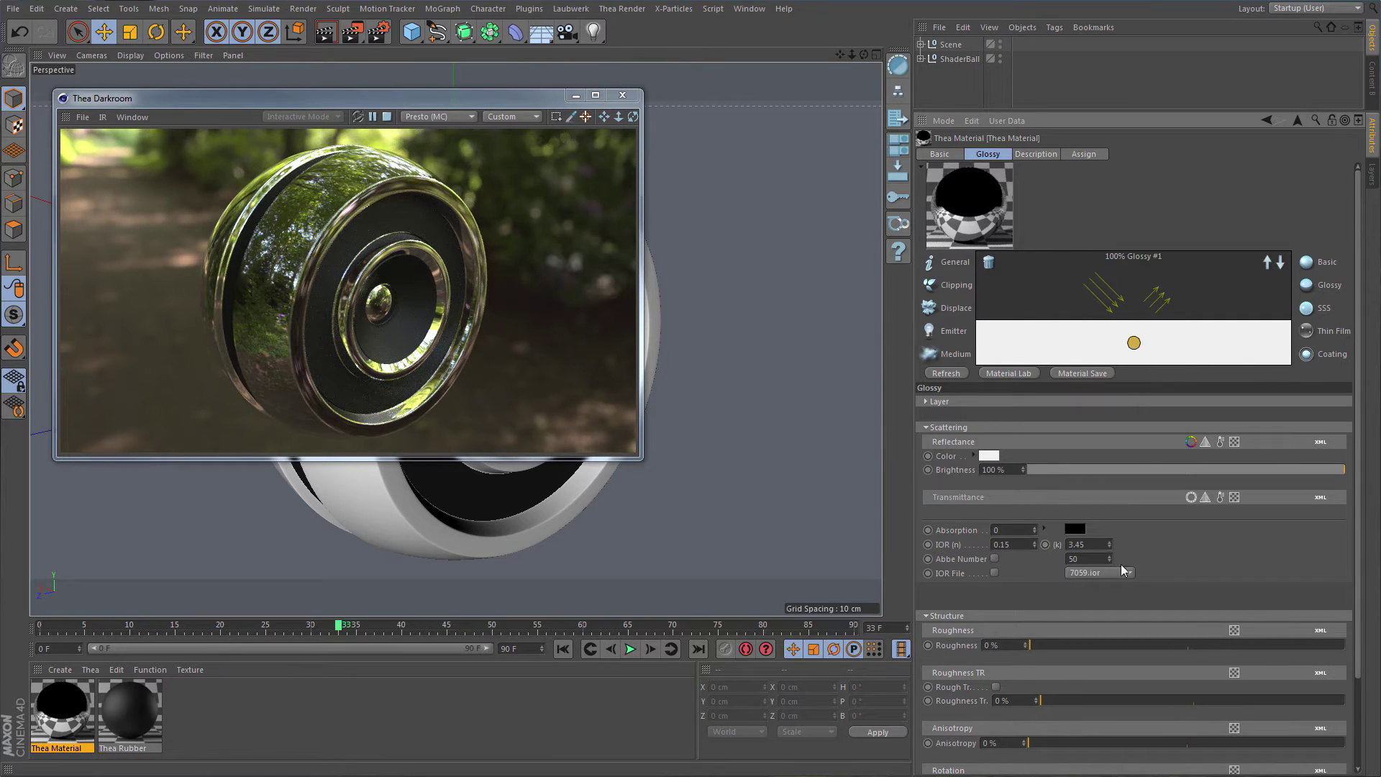
{"action": "scroll", "coordinate": [1158, 577], "scroll_direction": "down", "scroll_amount": 2}
{"action": "left_click", "coordinate": [991, 567]}
{"action": "type", "text": "12"}
{"action": "key", "text": "Return"}
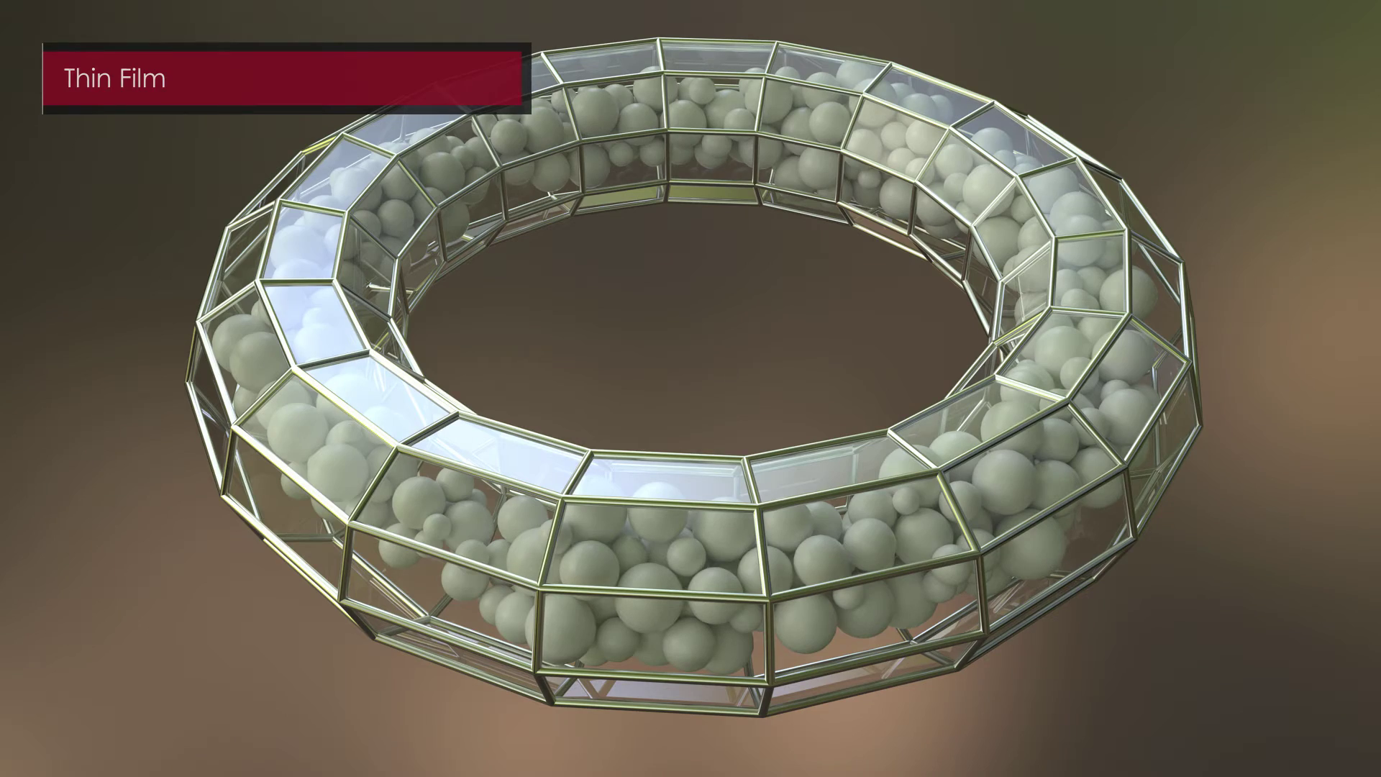
Step: Add a Thin Film layer to the torus material and enable Interference
{"action": "double_click", "coordinate": [1025, 58]}
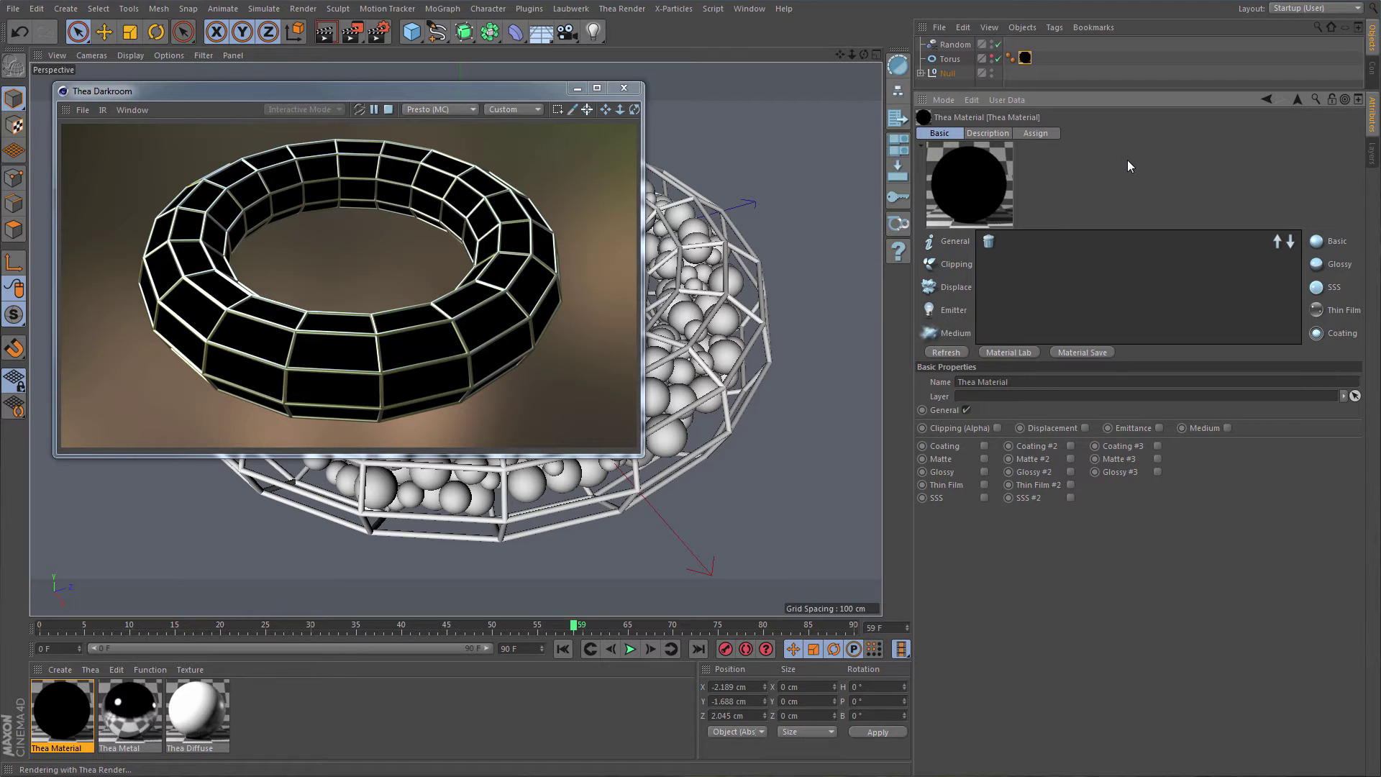
{"action": "left_click", "coordinate": [1338, 310]}
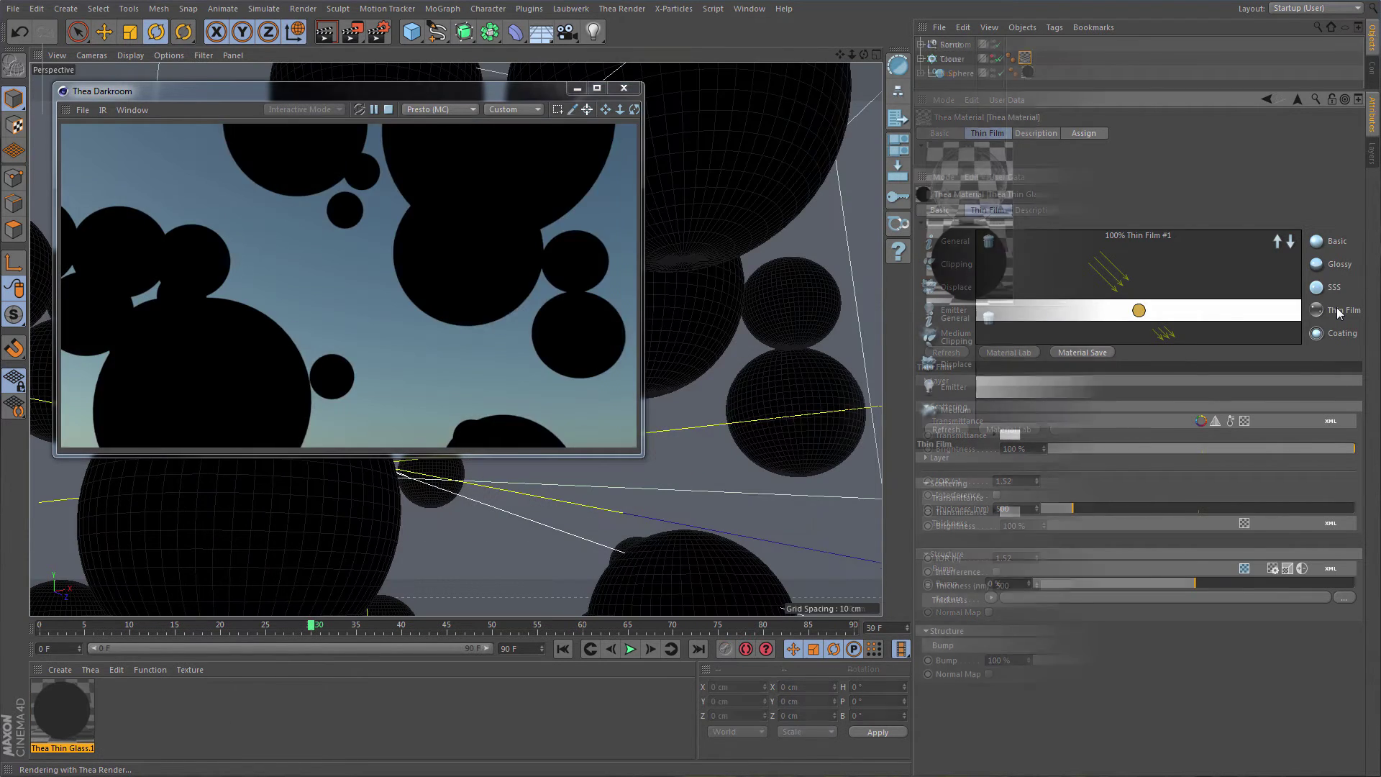
{"action": "left_click", "coordinate": [997, 572]}
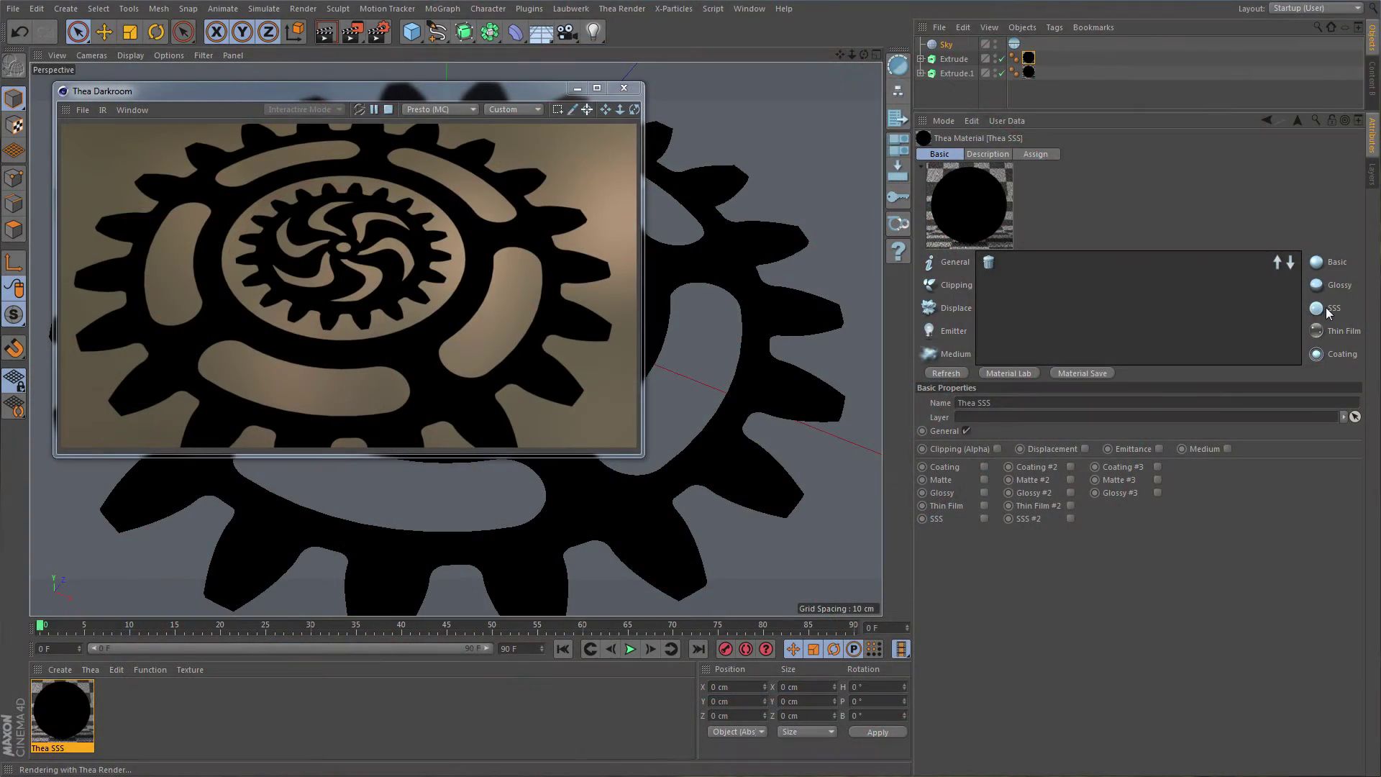
Step: Add an SSS layer to the gear material with orange Absorption and Scattering colours
{"action": "left_click", "coordinate": [1313, 308]}
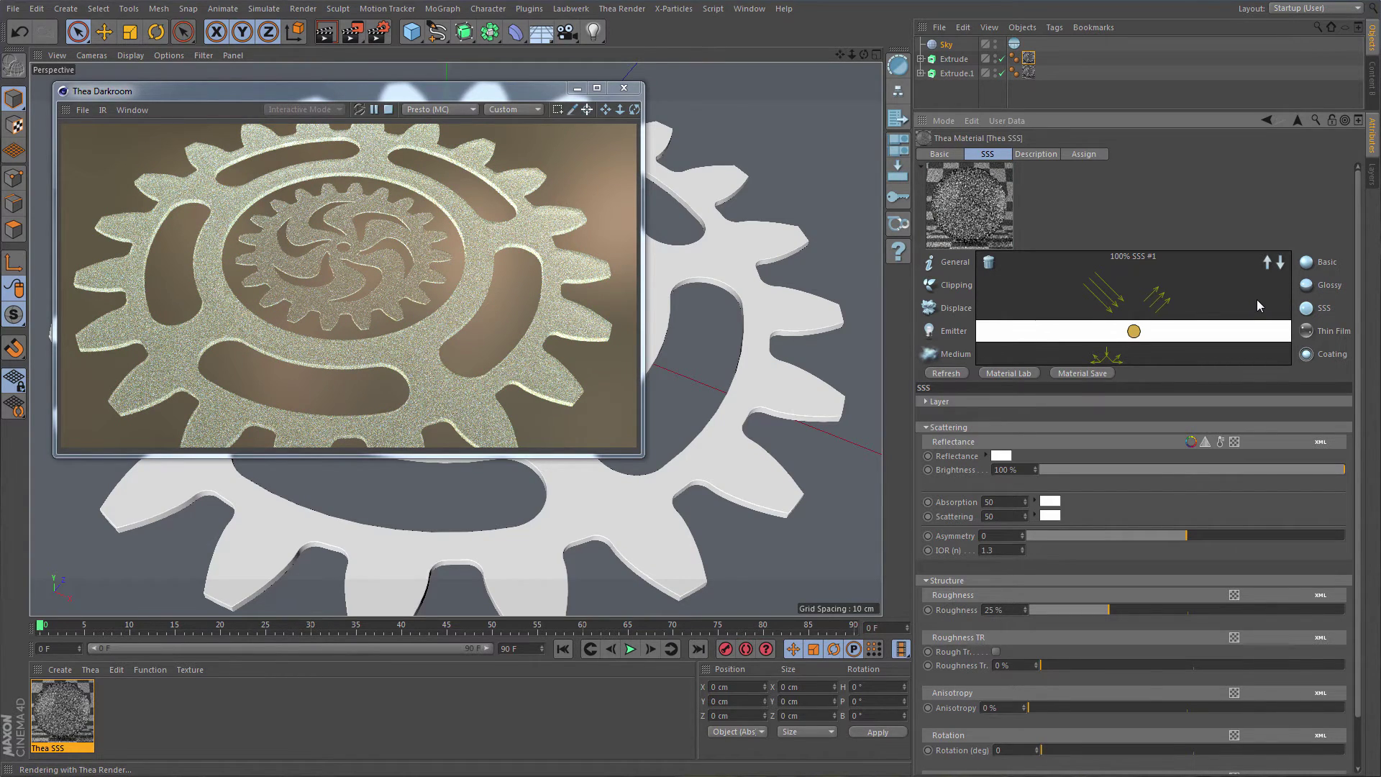
{"action": "left_click", "coordinate": [1050, 500]}
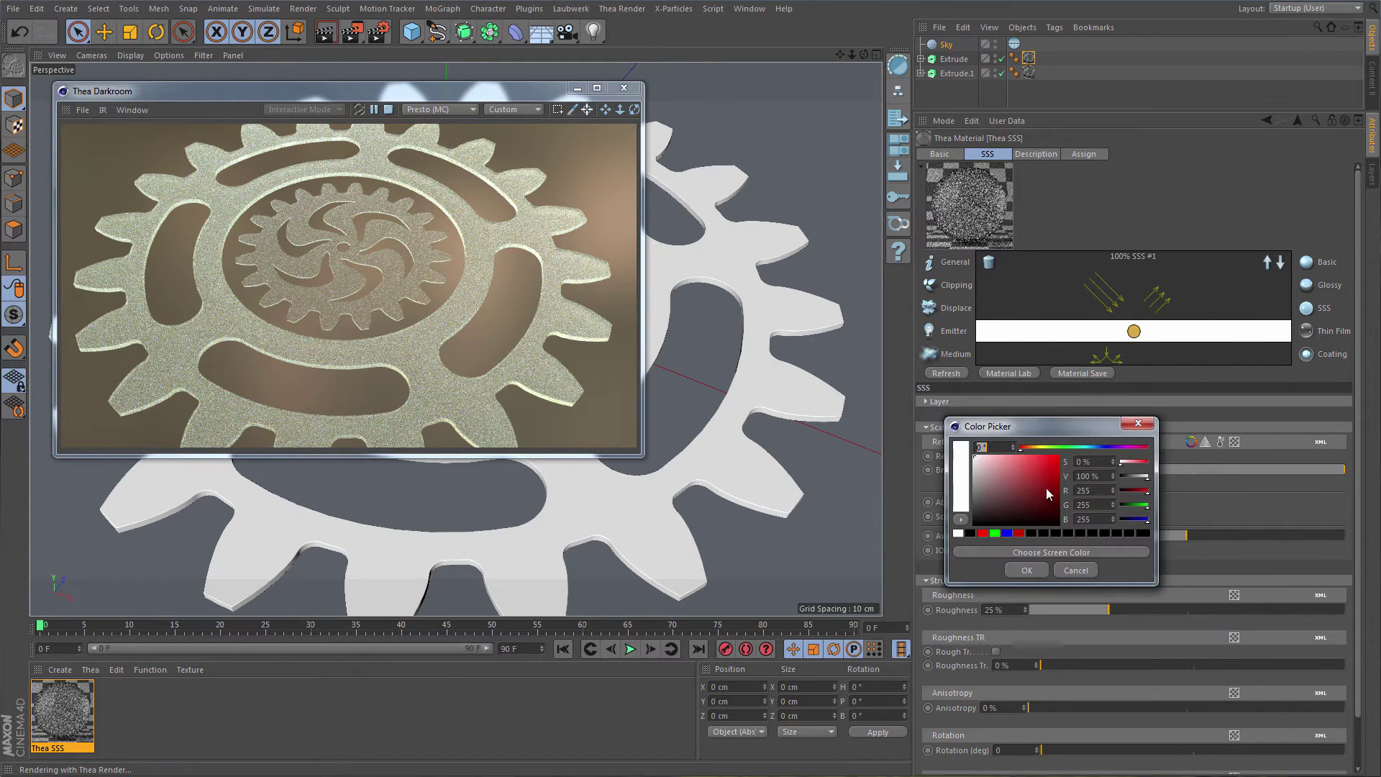
{"action": "left_click_drag", "start_coordinate": [1021, 450], "coordinate": [1029, 450]}
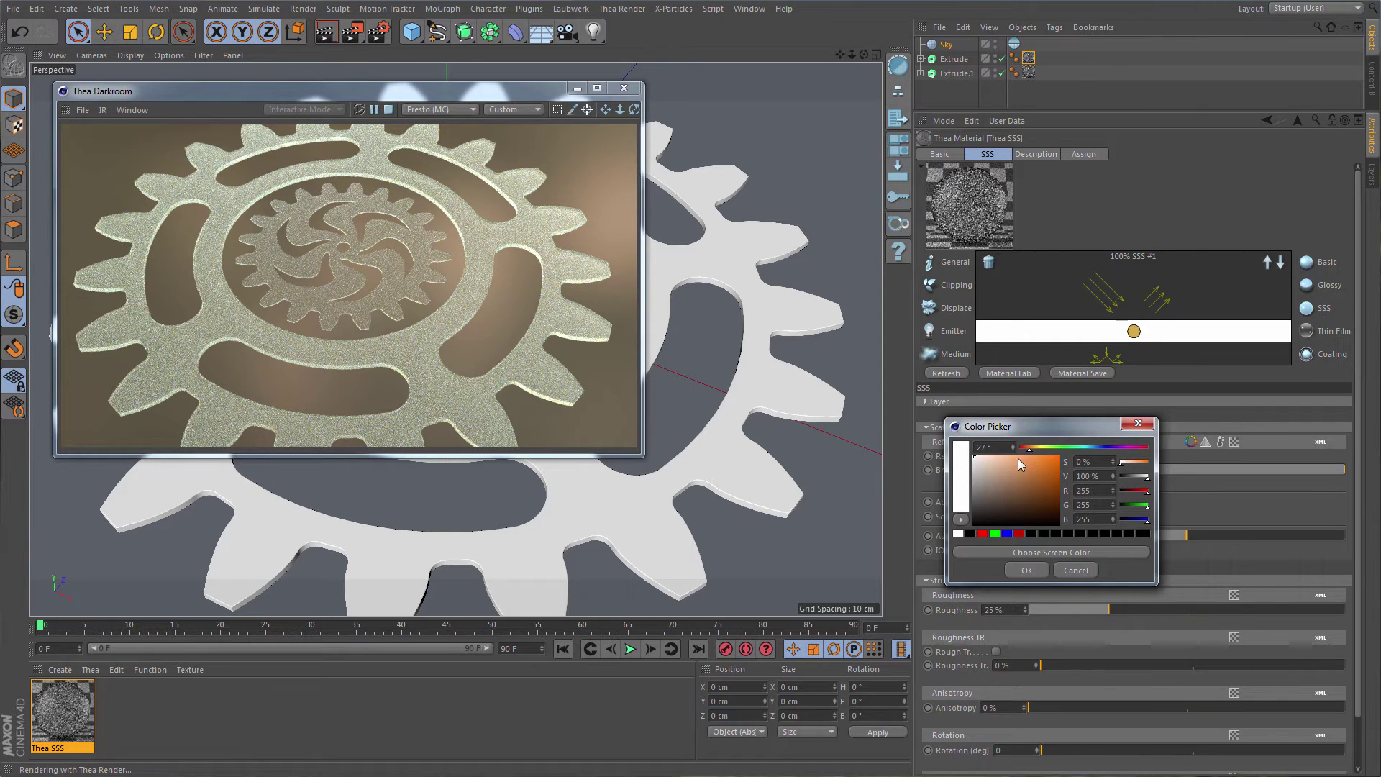
{"action": "left_click", "coordinate": [1029, 456]}
{"action": "left_click", "coordinate": [1026, 569]}
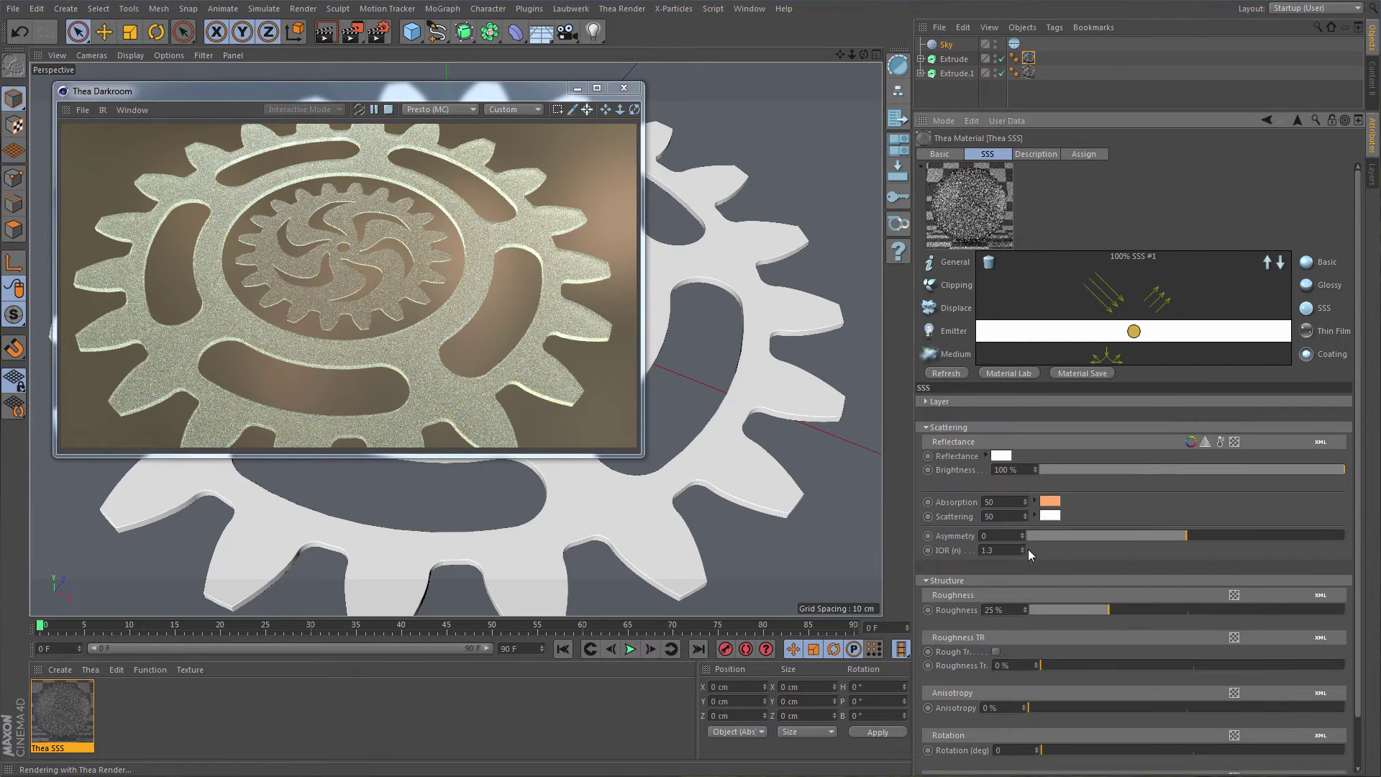
{"action": "left_click_drag", "start_coordinate": [1049, 502], "coordinate": [1050, 515]}
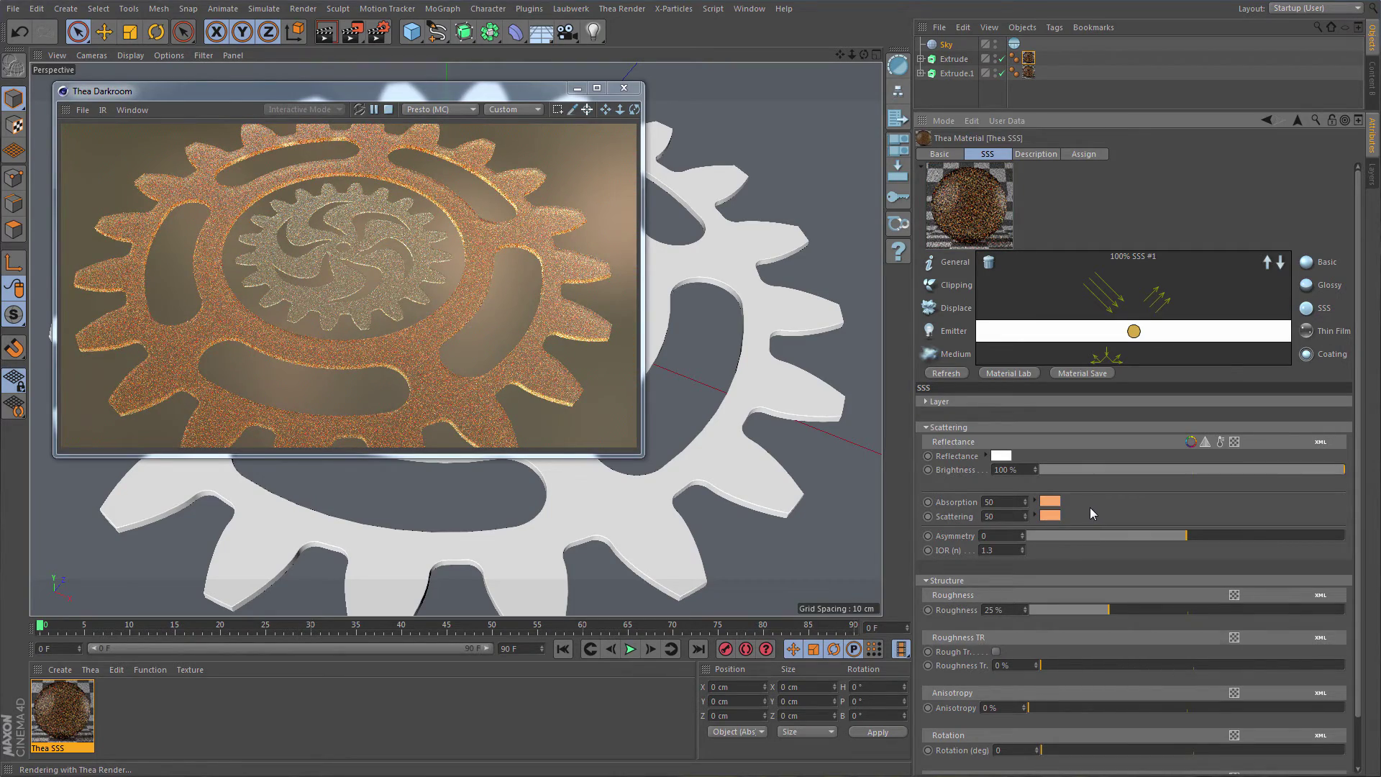
Step: Set the SSS Absorption value to 400 and Scattering to 300
{"action": "double_click", "coordinate": [1008, 506]}
{"action": "type", "text": "400"}
{"action": "key", "text": "Return"}
{"action": "key", "text": "Tab"}
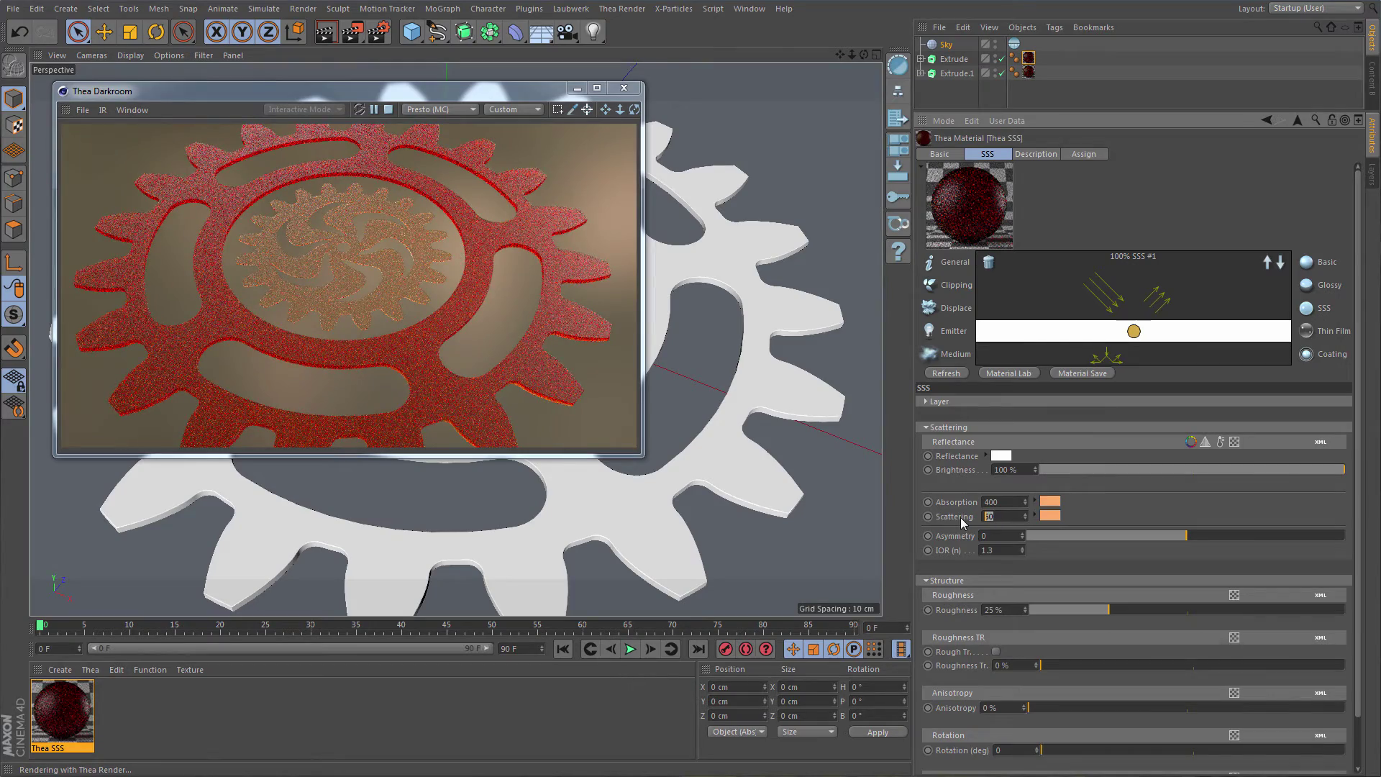
{"action": "type", "text": "300"}
{"action": "key", "text": "Return"}
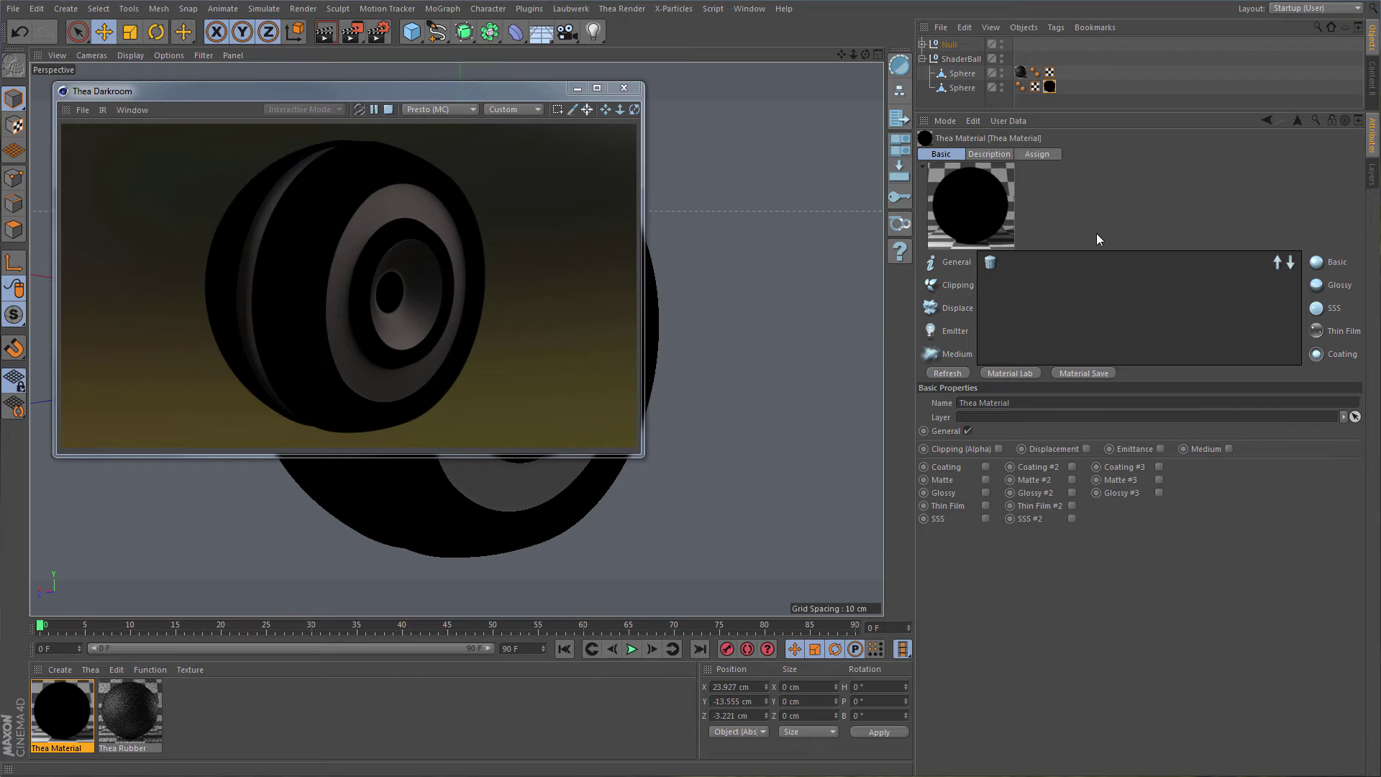
Step: Add a Basic layer with red Diffuse colour and red Reflectance colour to the wheel material
{"action": "left_click", "coordinate": [1316, 263]}
{"action": "left_click", "coordinate": [1162, 334]}
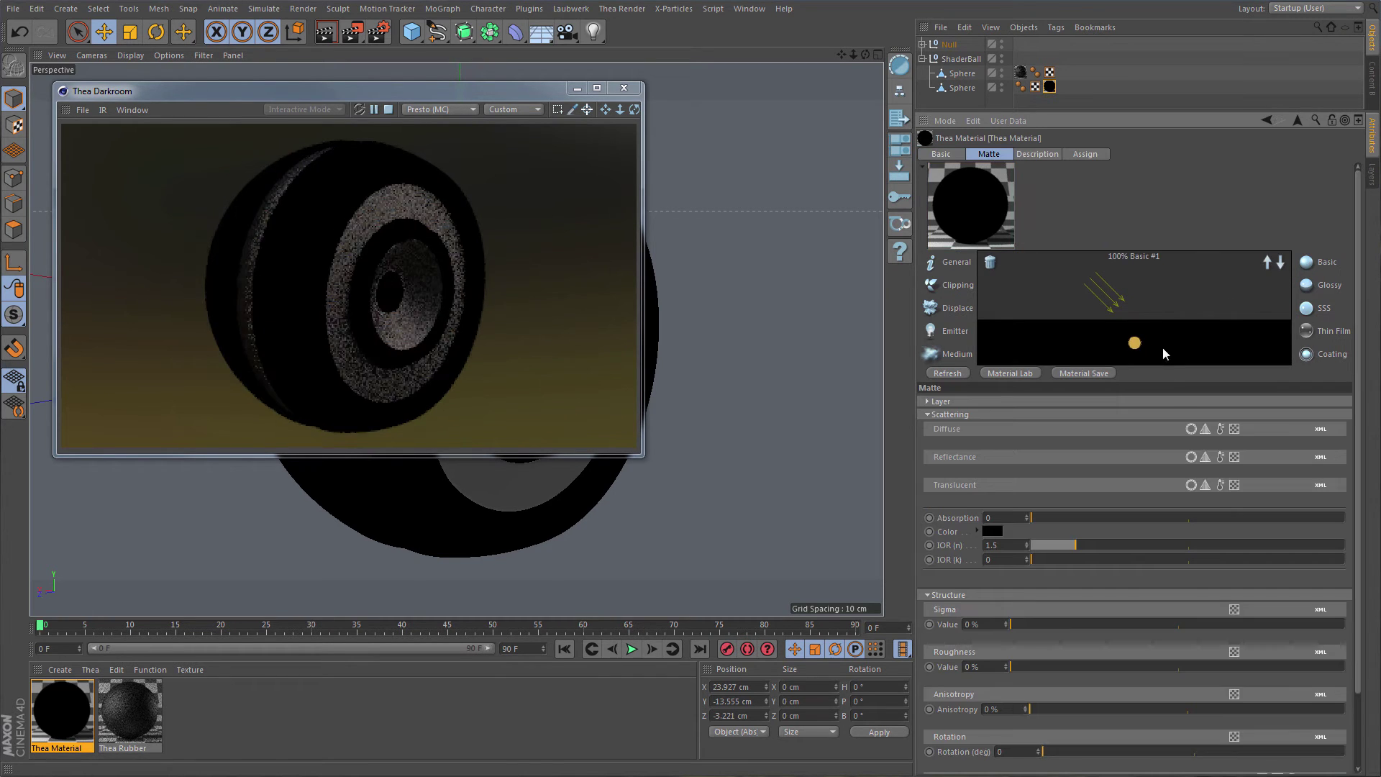
{"action": "left_click", "coordinate": [1191, 429]}
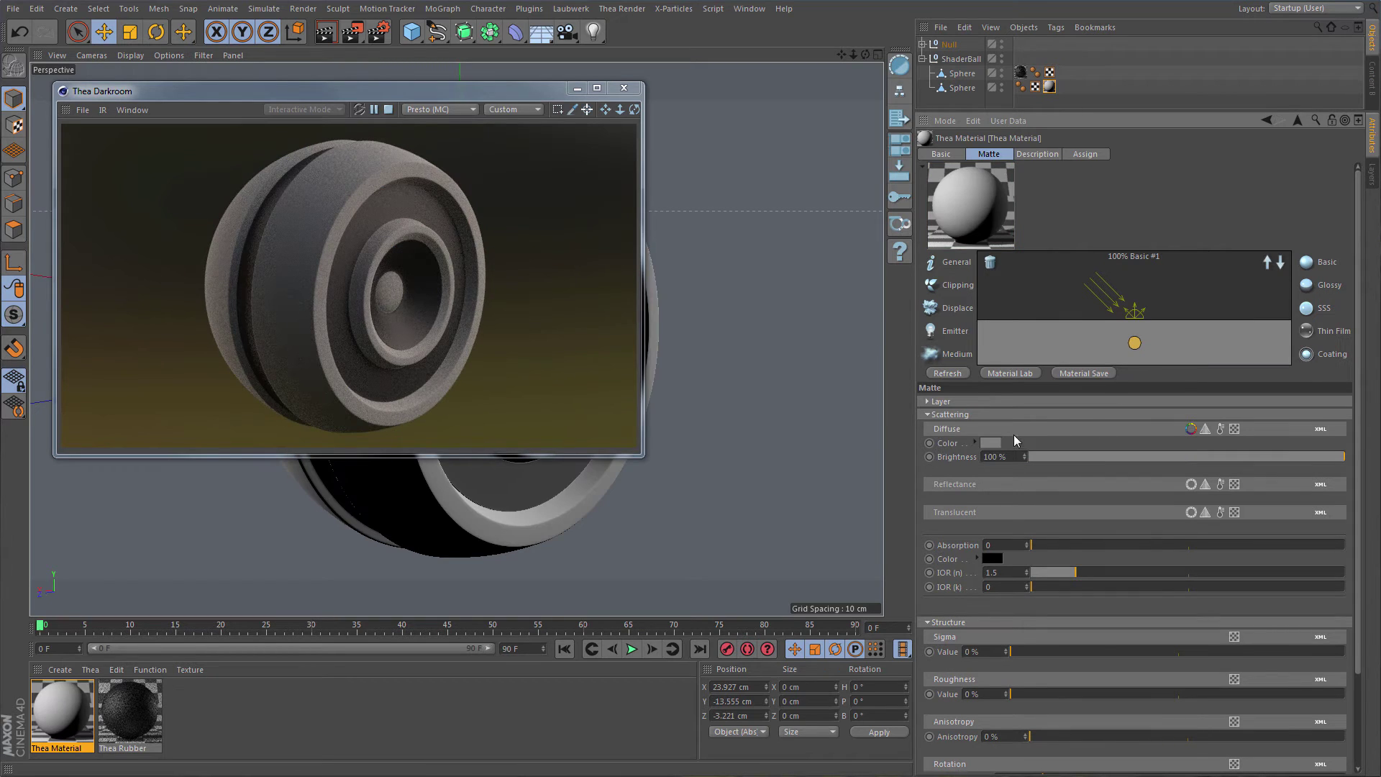
{"action": "left_click", "coordinate": [991, 443]}
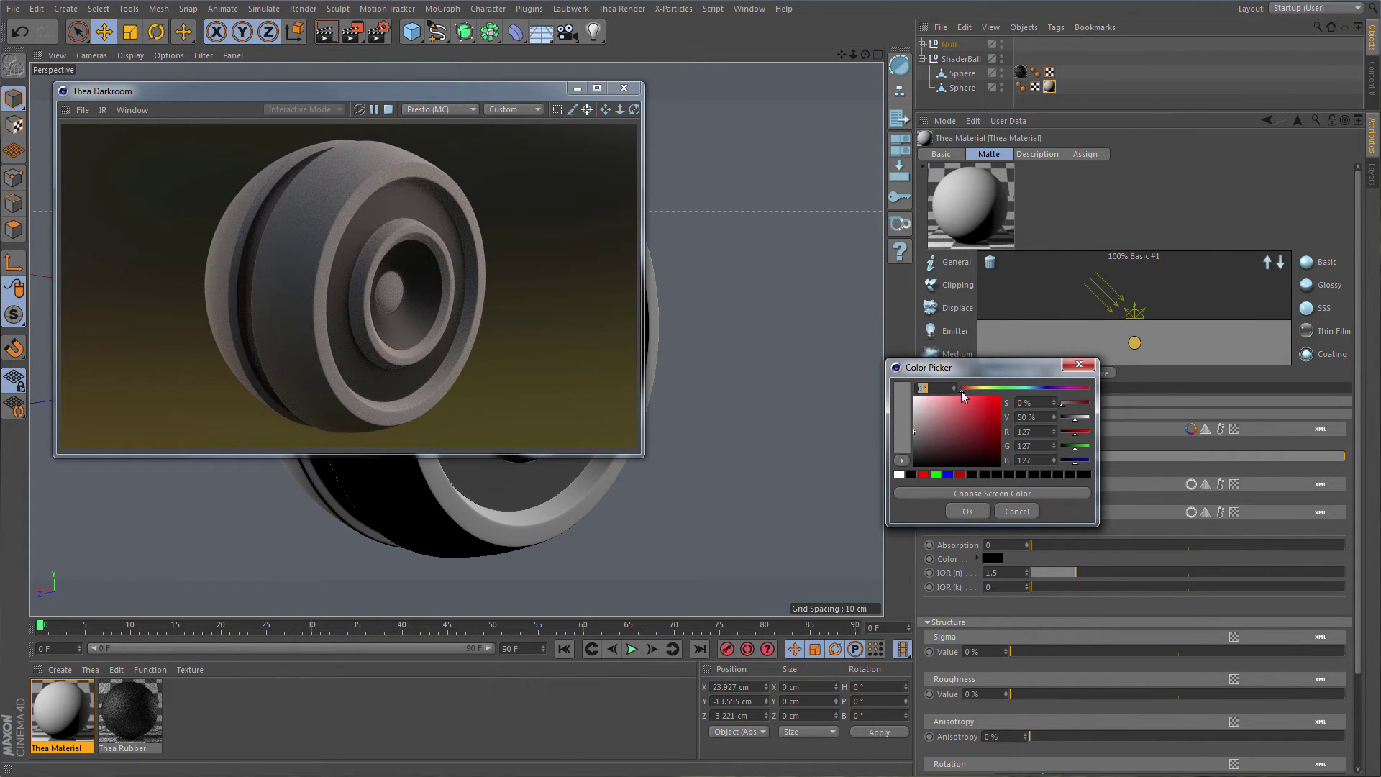
{"action": "left_click_drag", "start_coordinate": [965, 408], "coordinate": [994, 408]}
{"action": "left_click", "coordinate": [981, 510]}
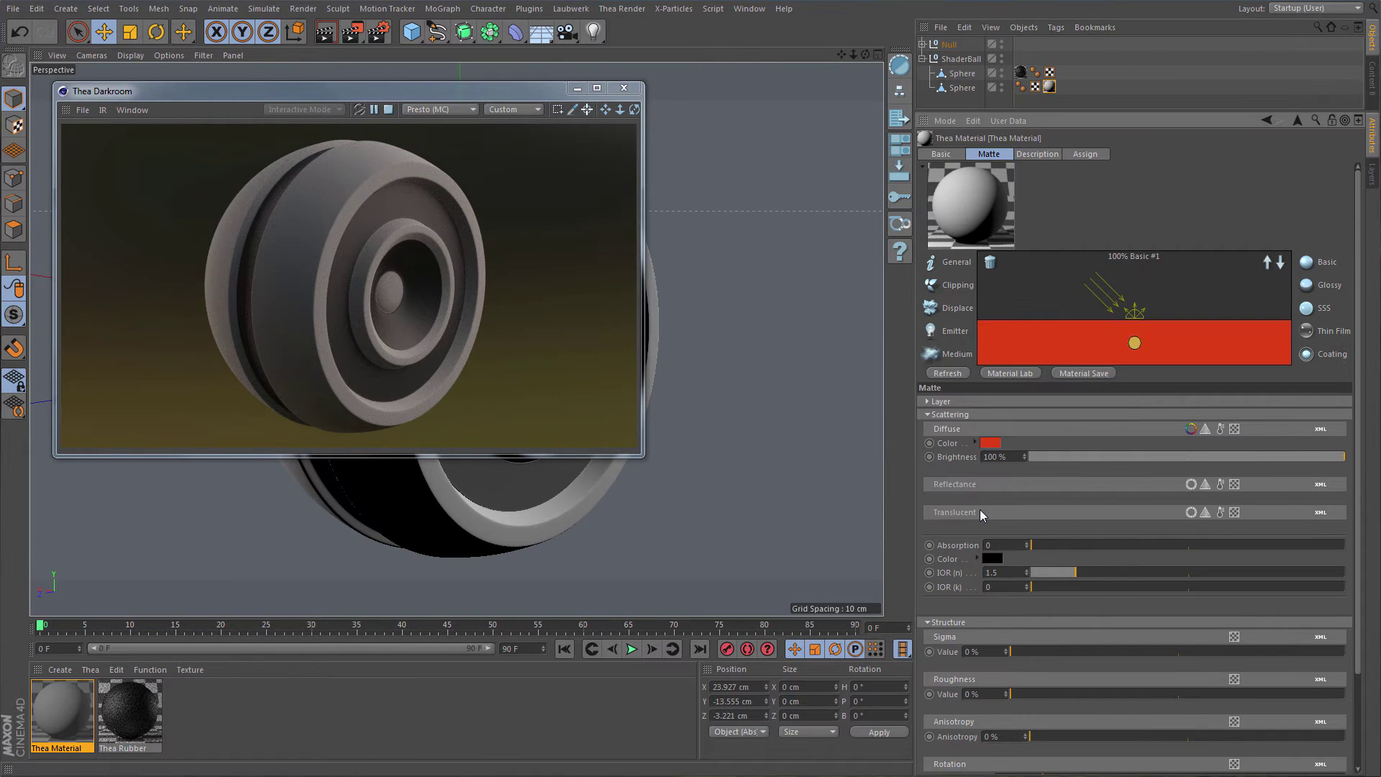
{"action": "left_click", "coordinate": [1191, 484]}
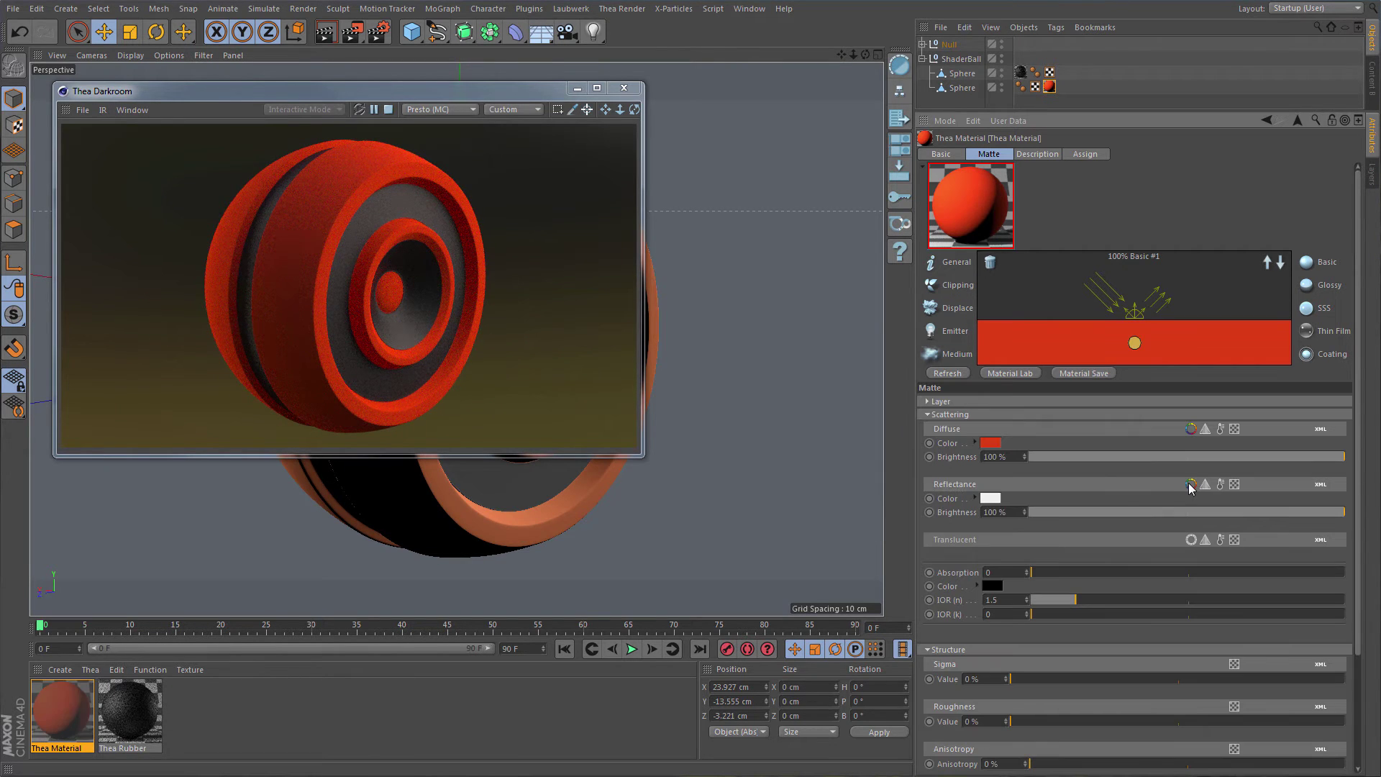
{"action": "left_click_drag", "start_coordinate": [997, 447], "coordinate": [967, 464]}
Step: Lighten reflectance to pale red, set IOR (k) 2 and Roughness 35%, and add a Coating layer
{"action": "left_click", "coordinate": [992, 502]}
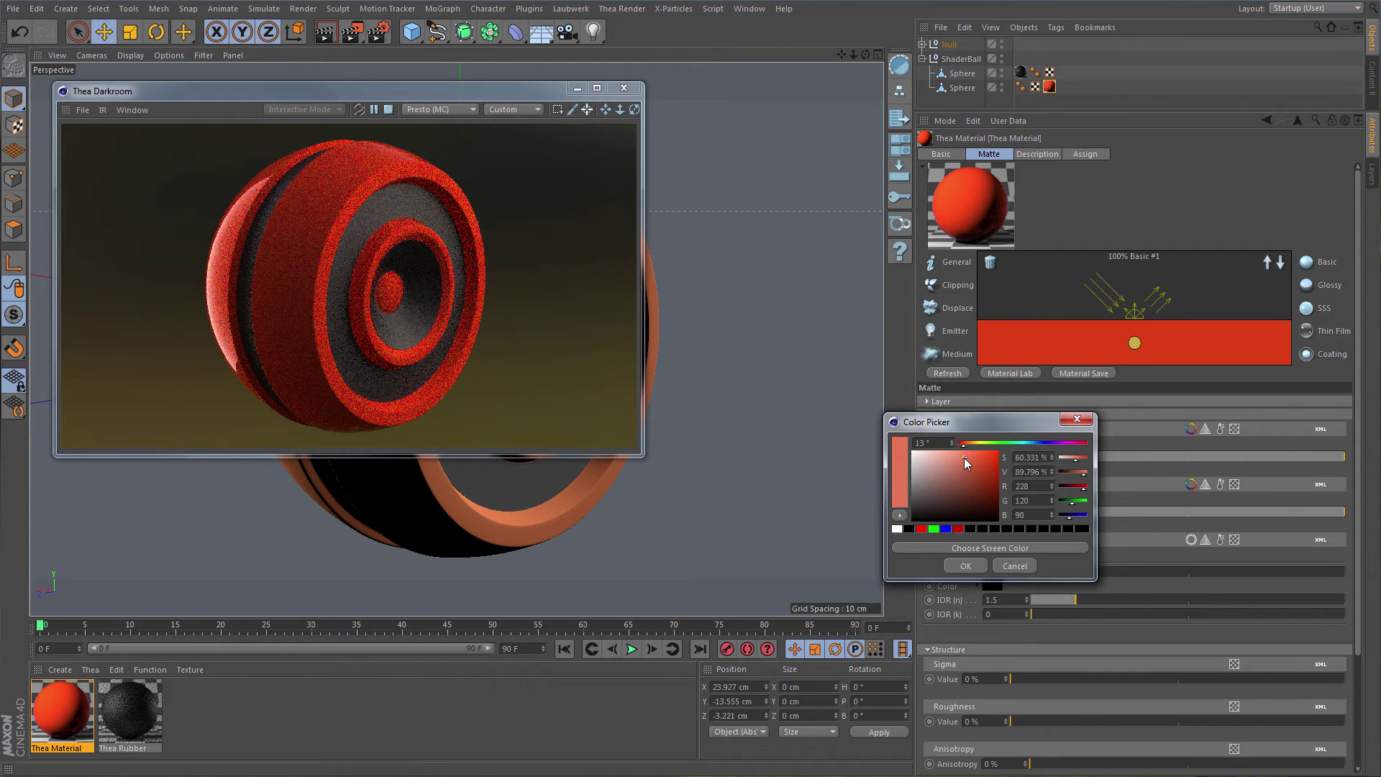
{"action": "left_click", "coordinate": [965, 565]}
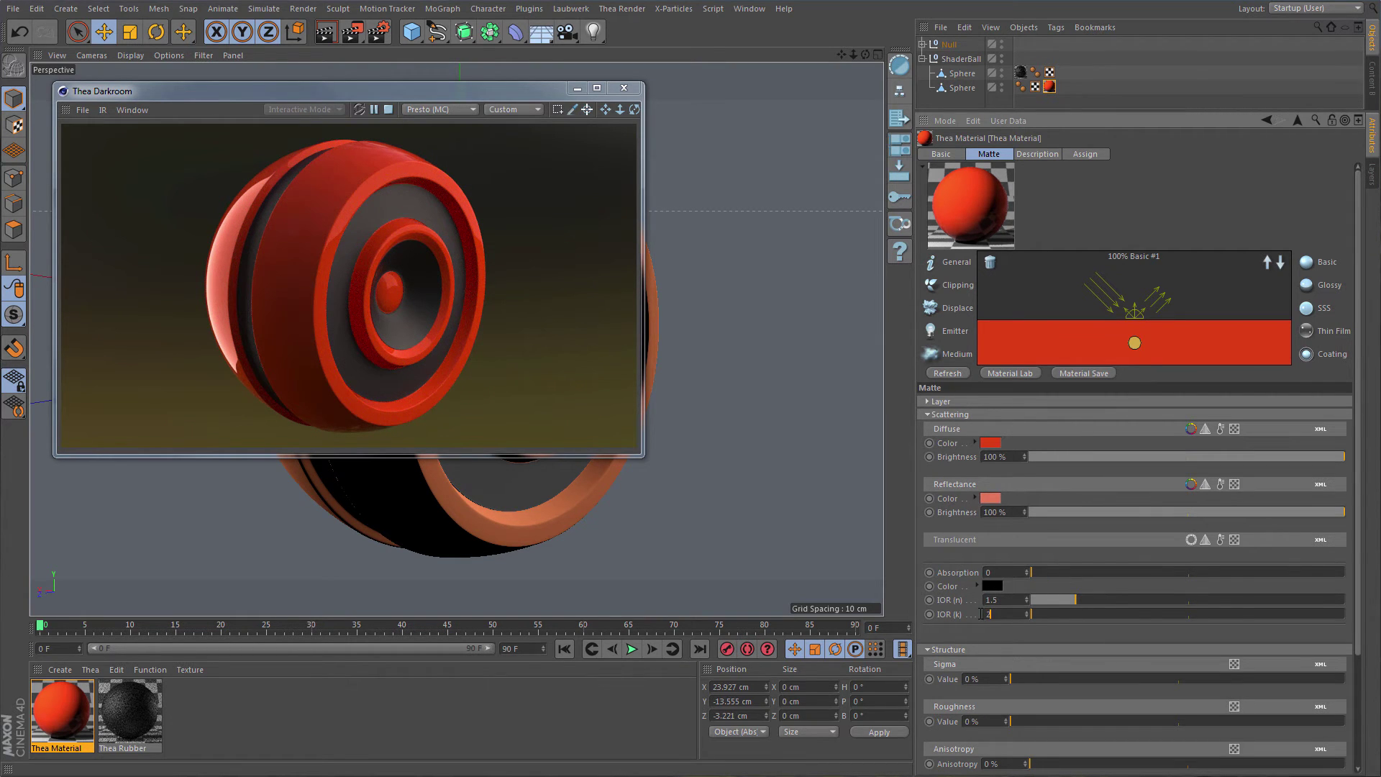
{"action": "key", "text": "Return"}
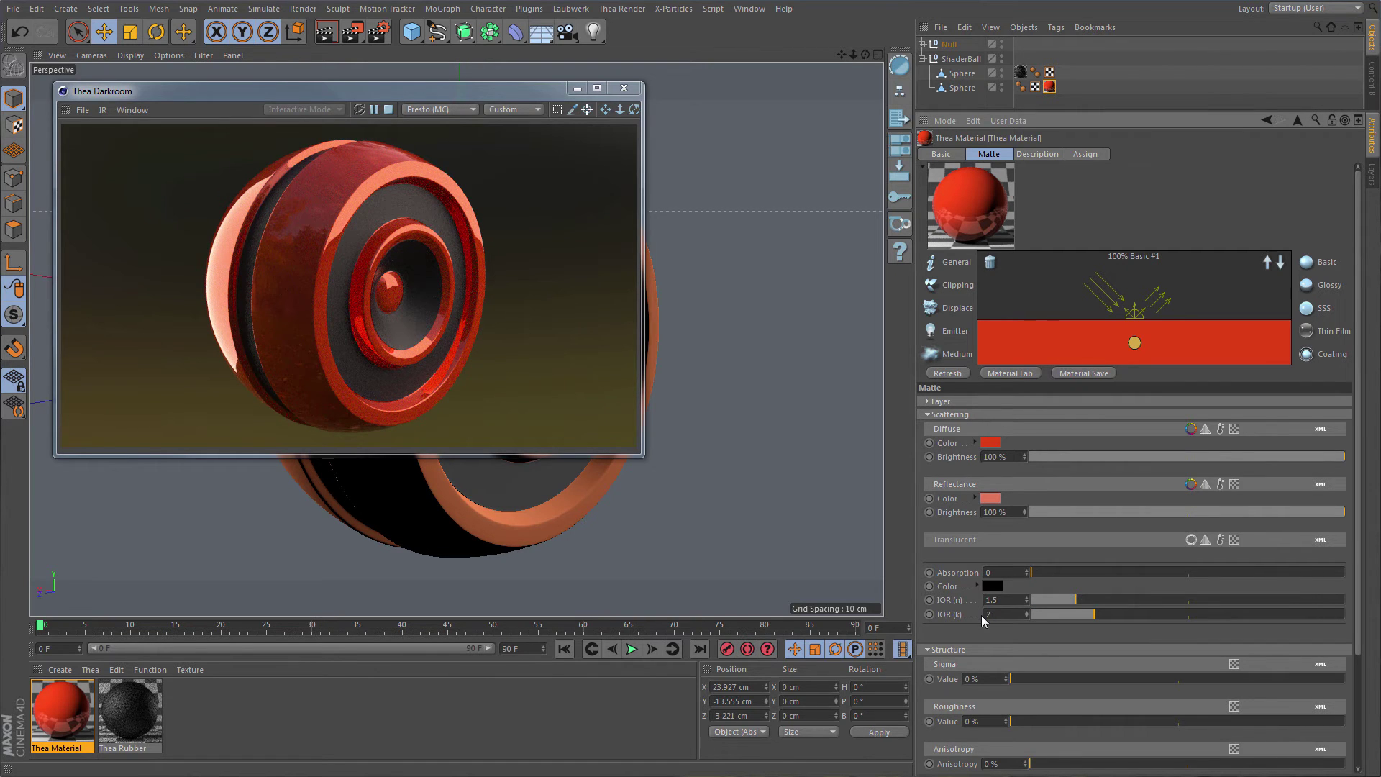
{"action": "left_click", "coordinate": [963, 721]}
{"action": "type", "text": "35"}
{"action": "key", "text": "Return"}
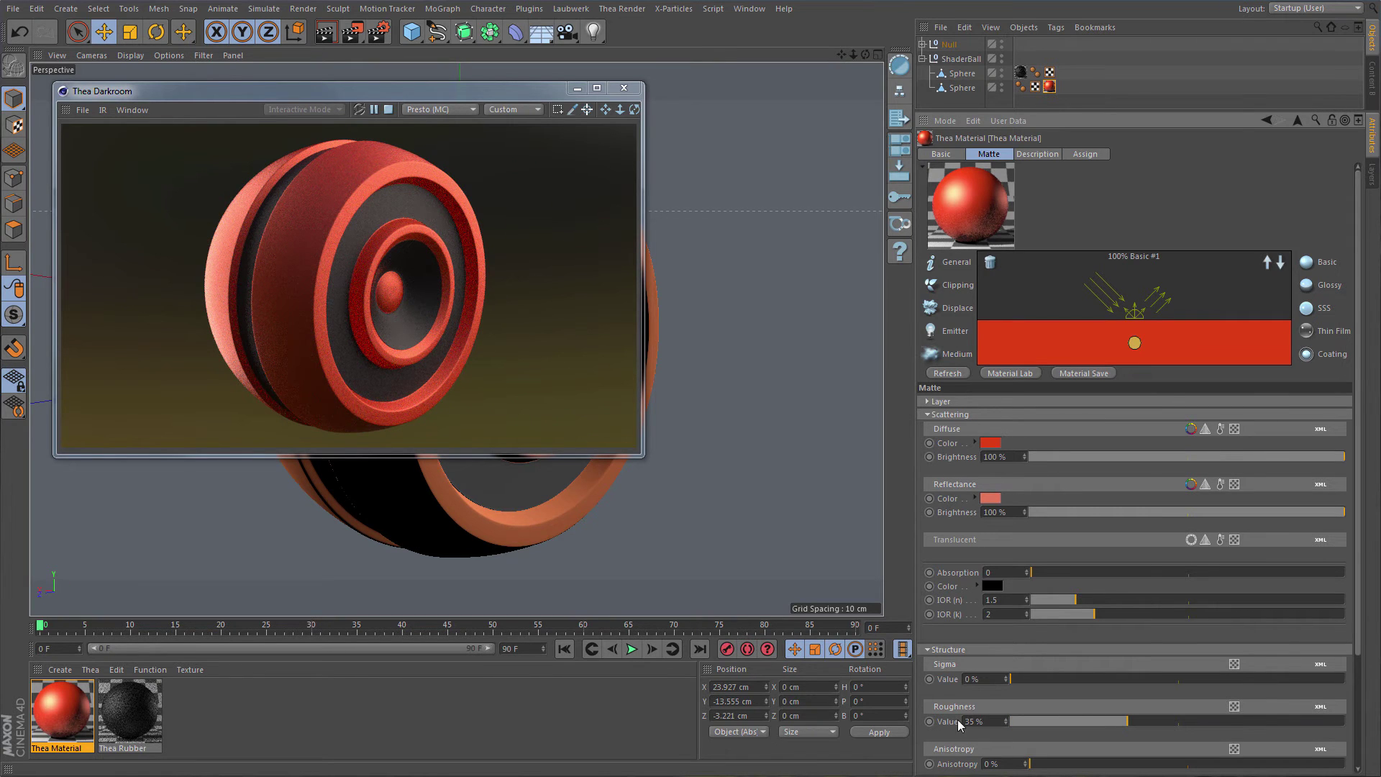
{"action": "left_click", "coordinate": [1320, 356]}
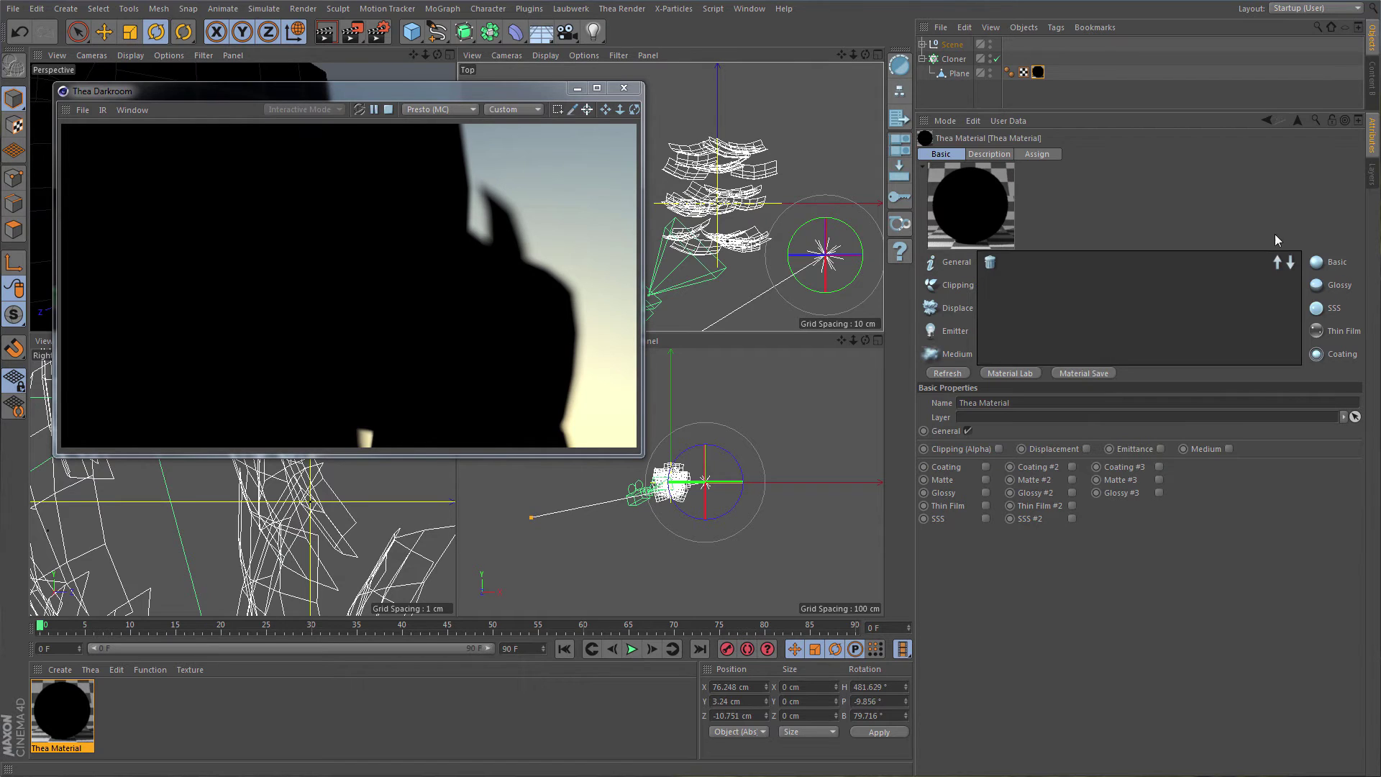
Step: Add a basic layer to the leaf material with birch_tree_leaf_sp_02.jpg as its diffuse texture
{"action": "left_click", "coordinate": [1316, 262]}
{"action": "left_click", "coordinate": [1207, 336]}
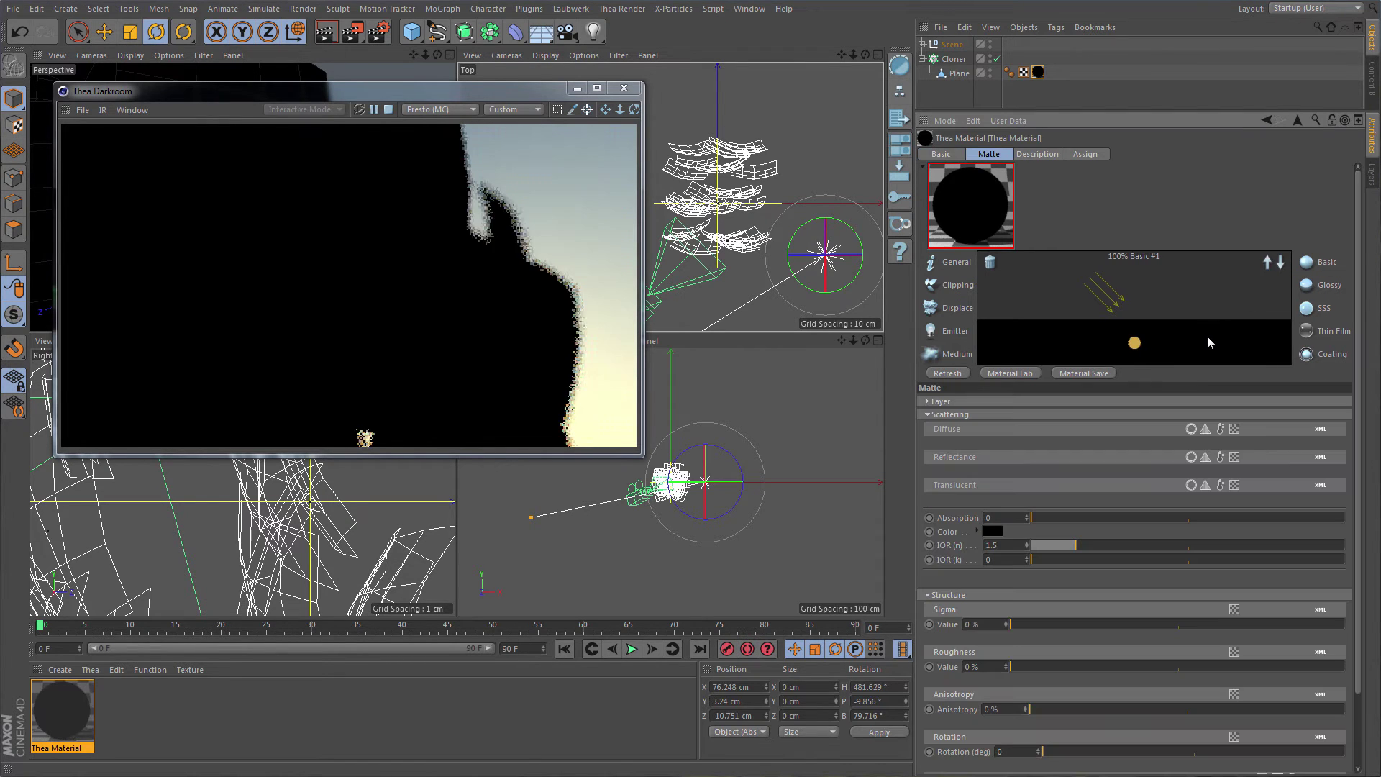
{"action": "left_click", "coordinate": [1234, 429]}
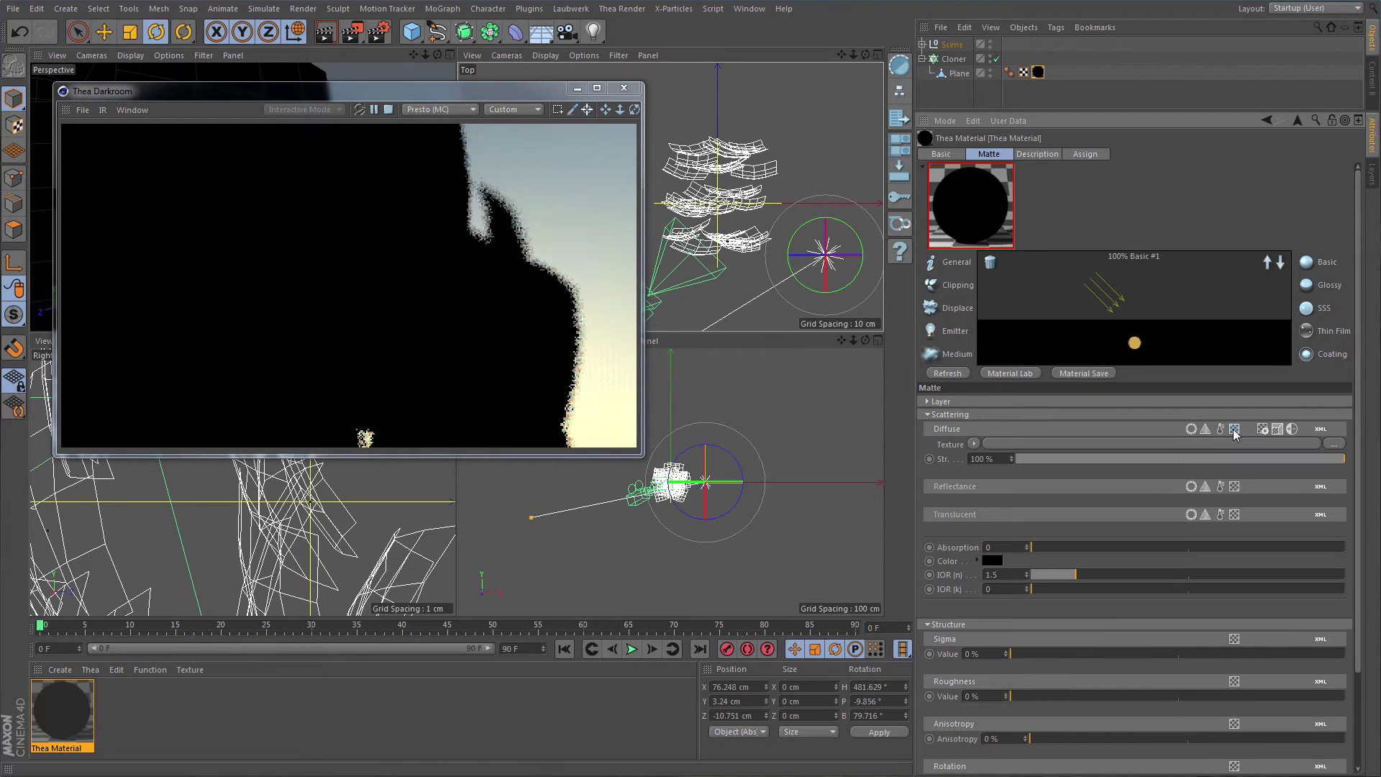
{"action": "left_click", "coordinate": [1332, 444]}
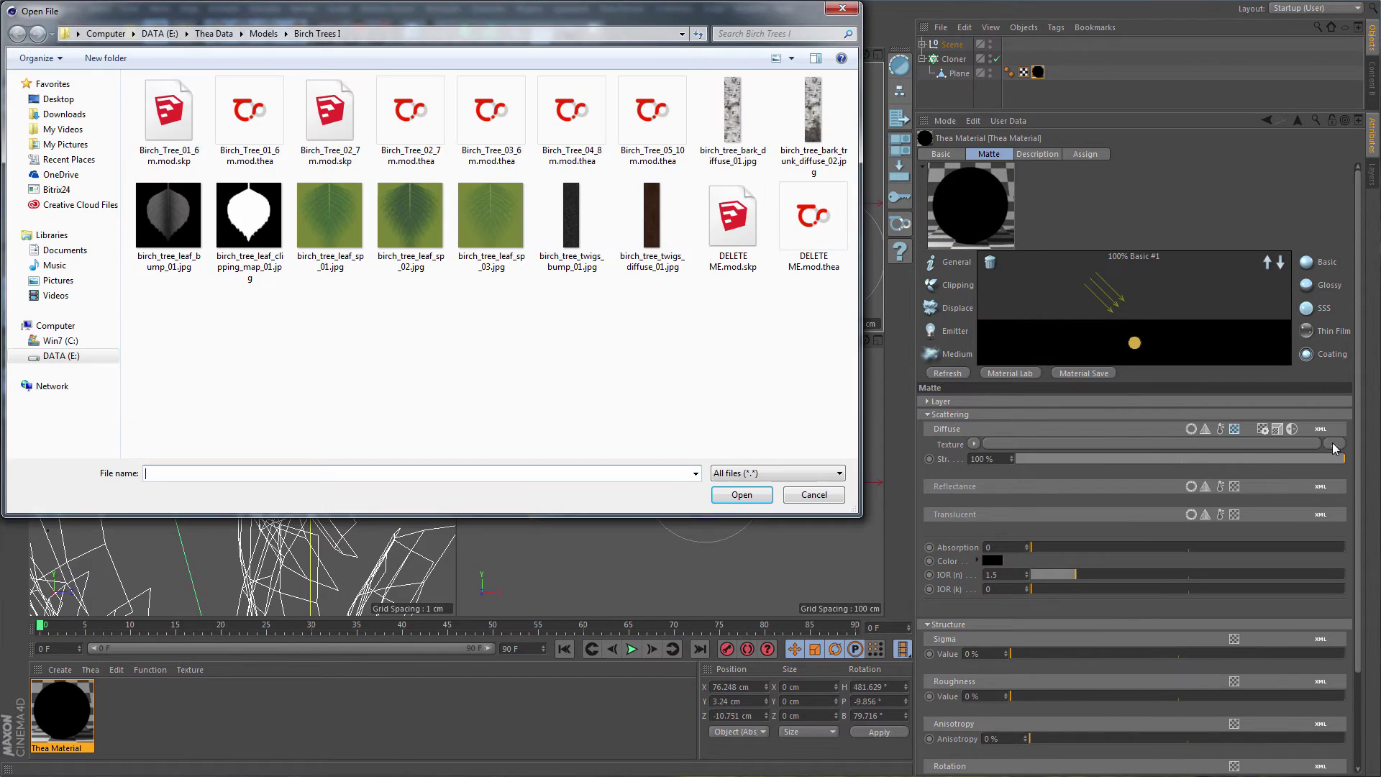
{"action": "double_click", "coordinate": [415, 208]}
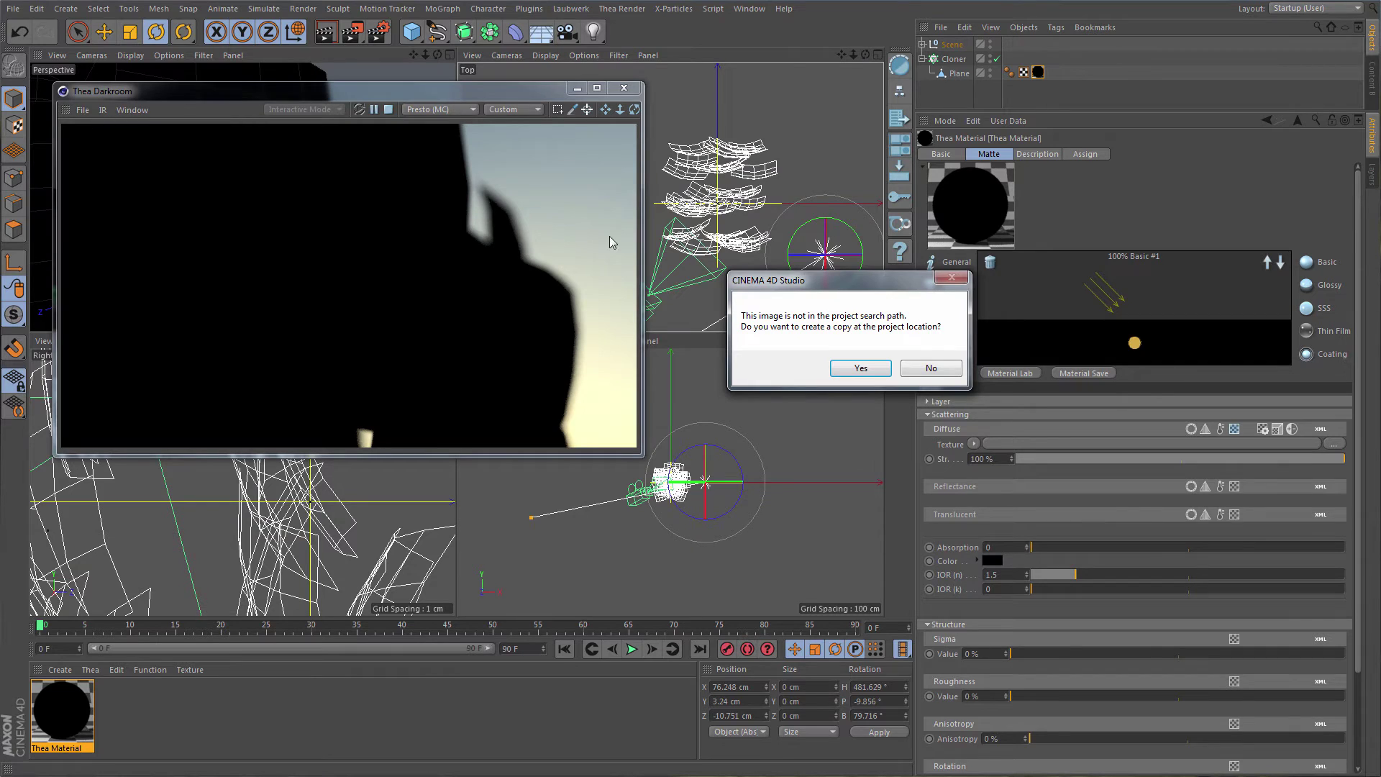
{"action": "left_click", "coordinate": [914, 367]}
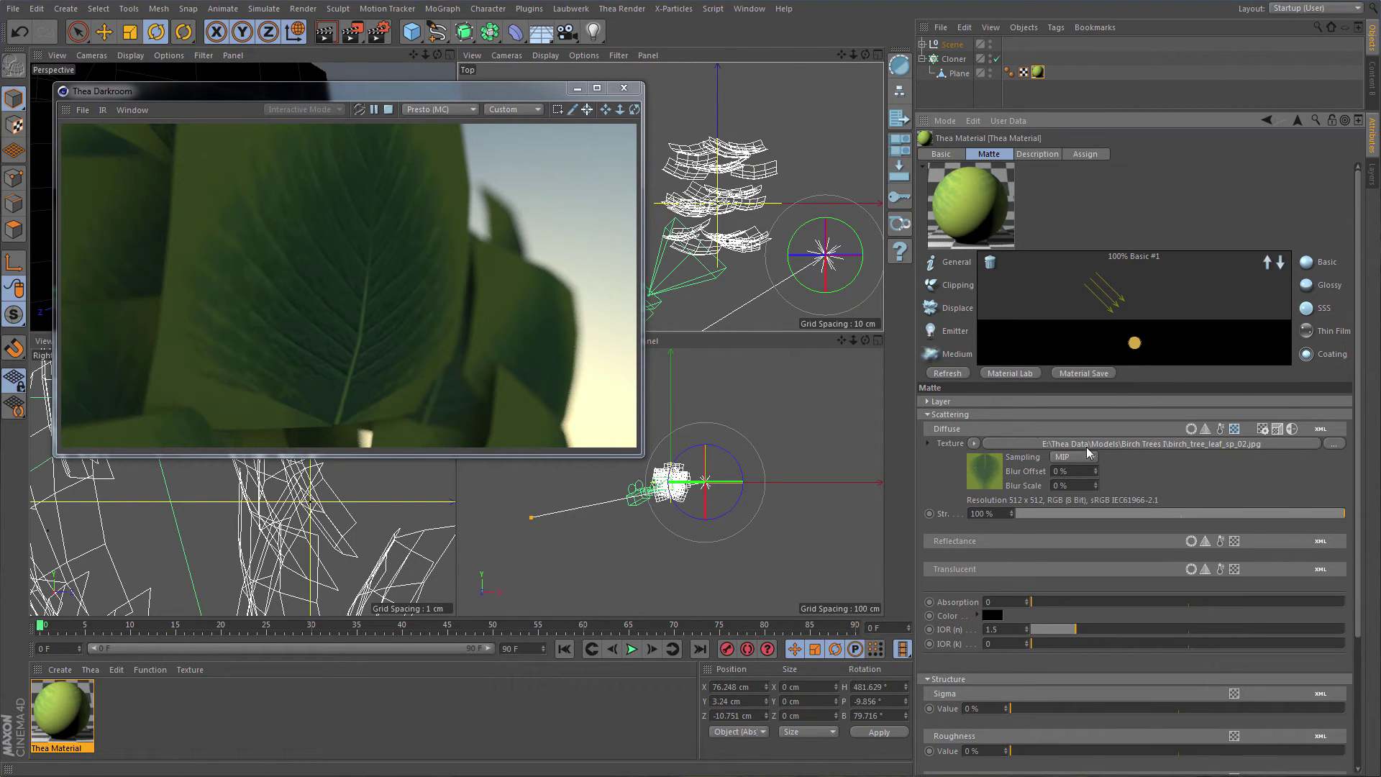
Step: Enable reflectance and copy the leaf texture into the Translucent texture slot
{"action": "middle_click_drag", "start_coordinate": [1195, 472], "coordinate": [1200, 417]}
{"action": "left_click", "coordinate": [1191, 474]}
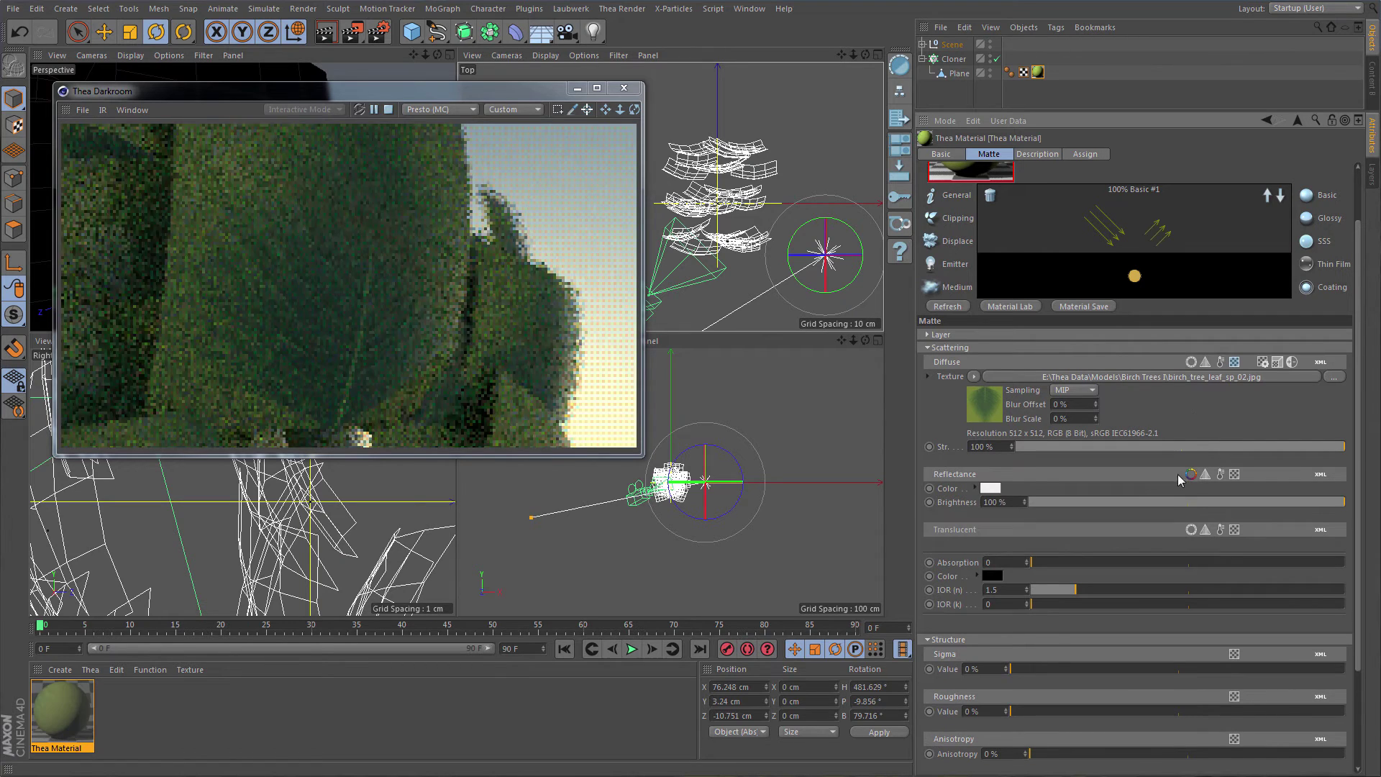
{"action": "middle_click_drag", "start_coordinate": [1030, 490], "coordinate": [1001, 449]}
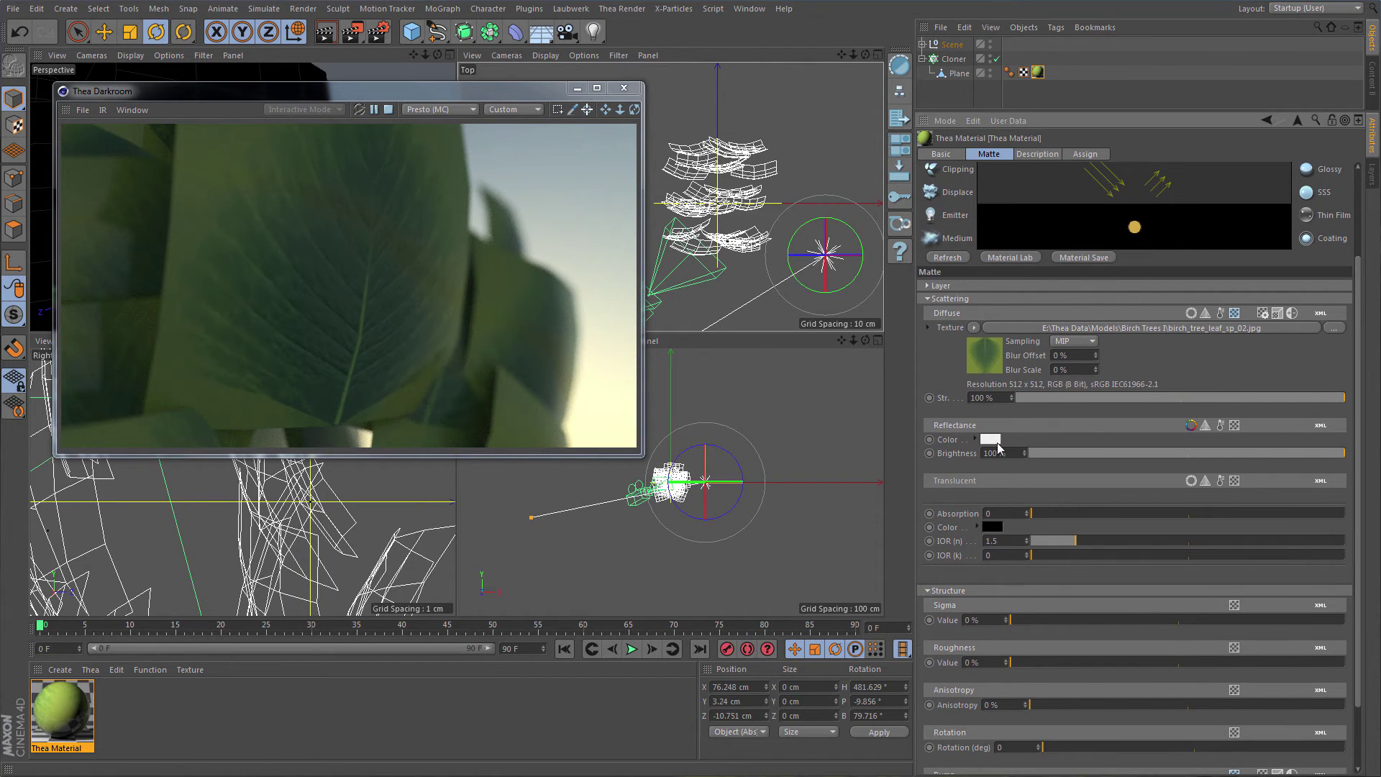
{"action": "left_click", "coordinate": [1234, 480]}
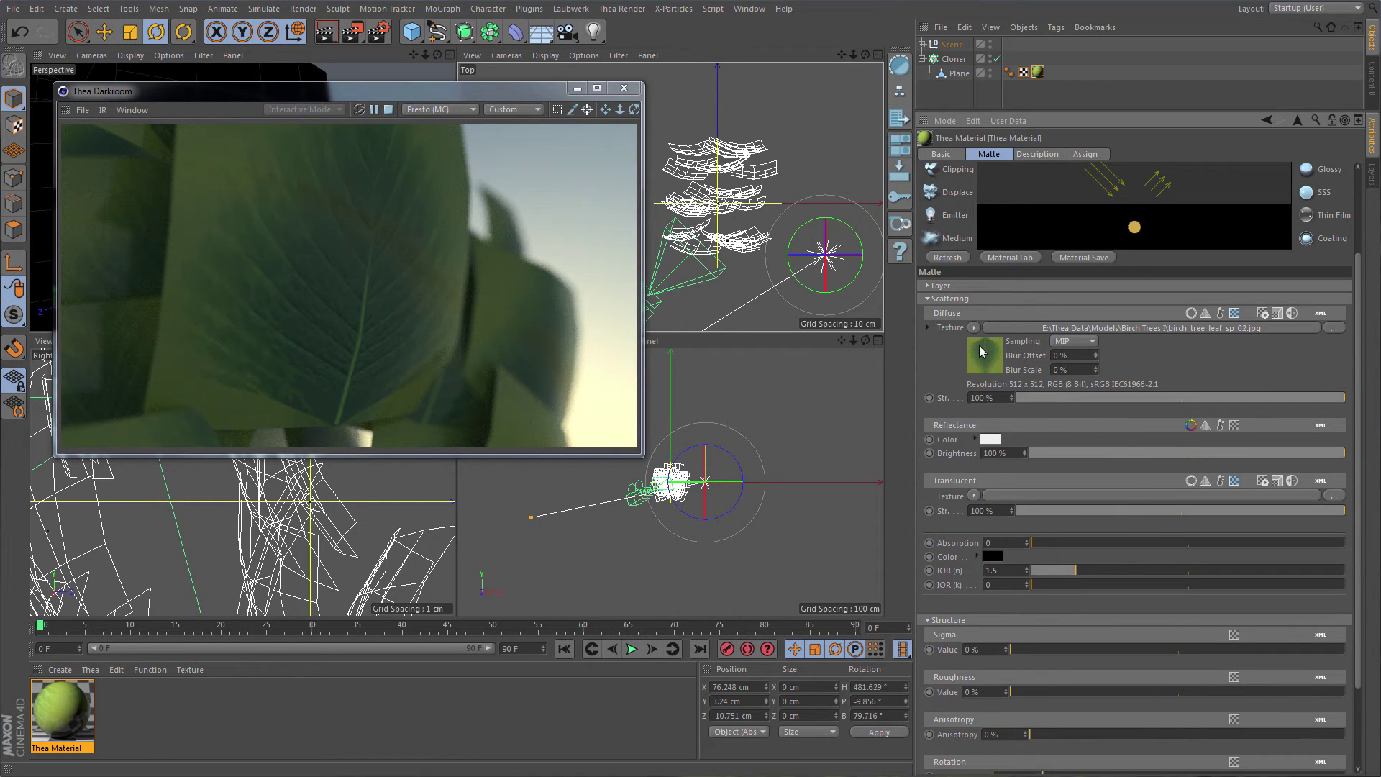
{"action": "left_click_drag", "start_coordinate": [985, 354], "coordinate": [981, 495]}
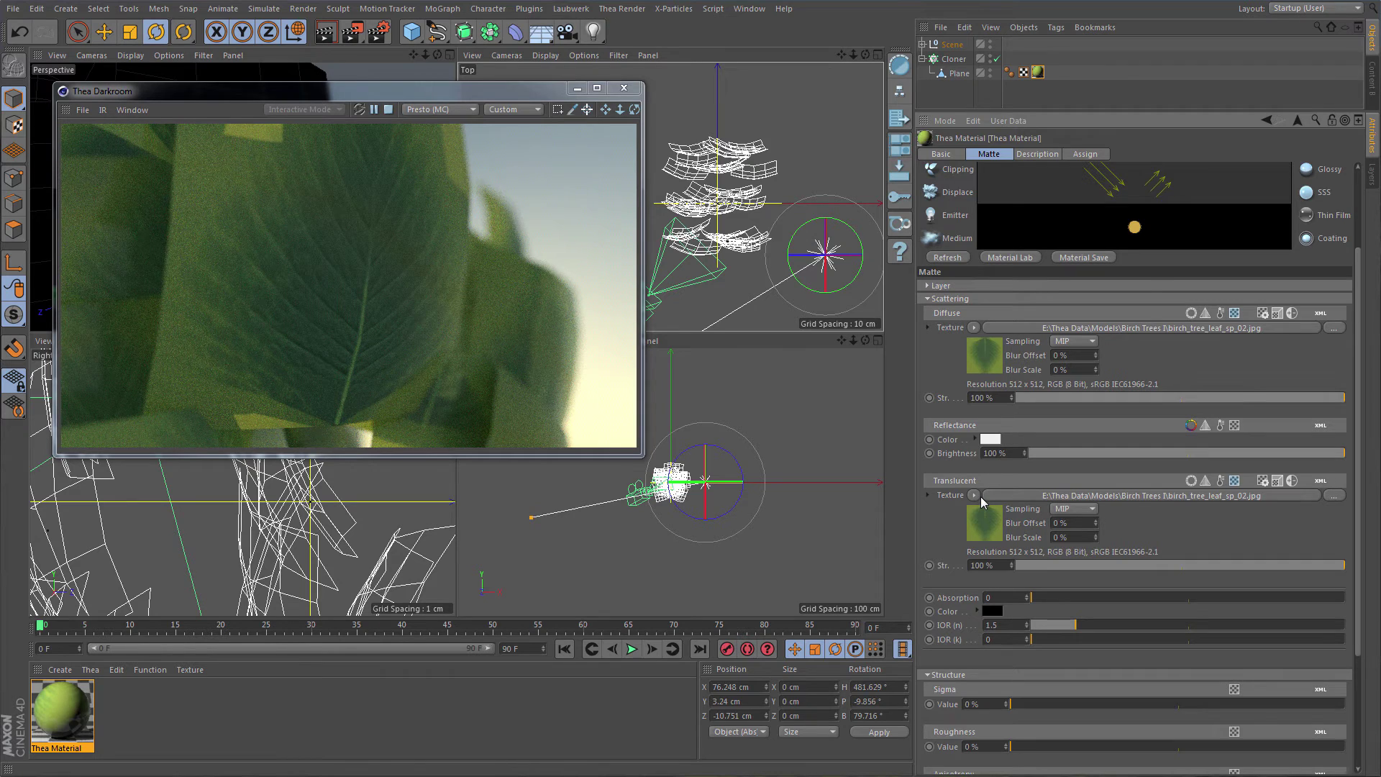
Step: Set the leaf material's Structure roughness to 20%
{"action": "scroll", "coordinate": [1186, 536], "scroll_direction": "down", "scroll_amount": 3}
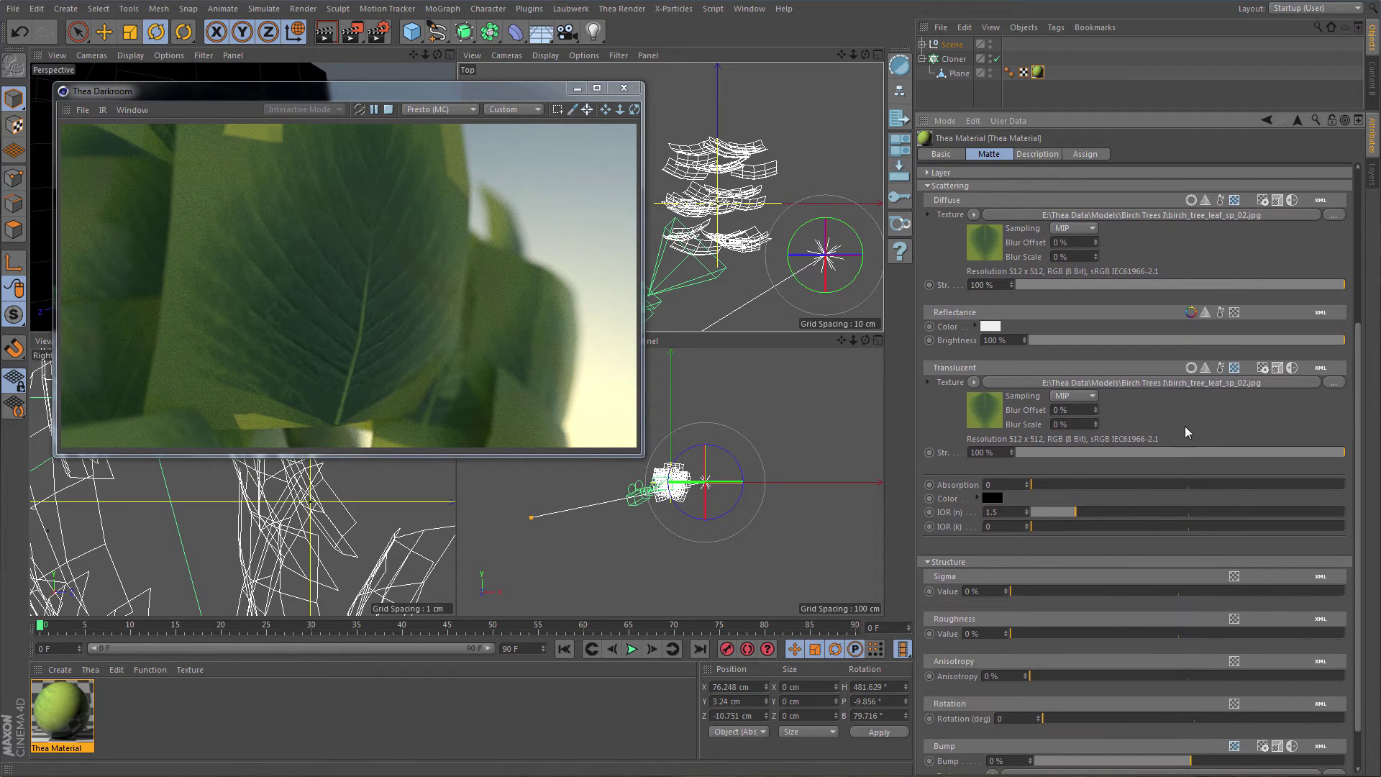
{"action": "left_click", "coordinate": [993, 634]}
{"action": "type", "text": "20"}
{"action": "key", "text": "Return"}
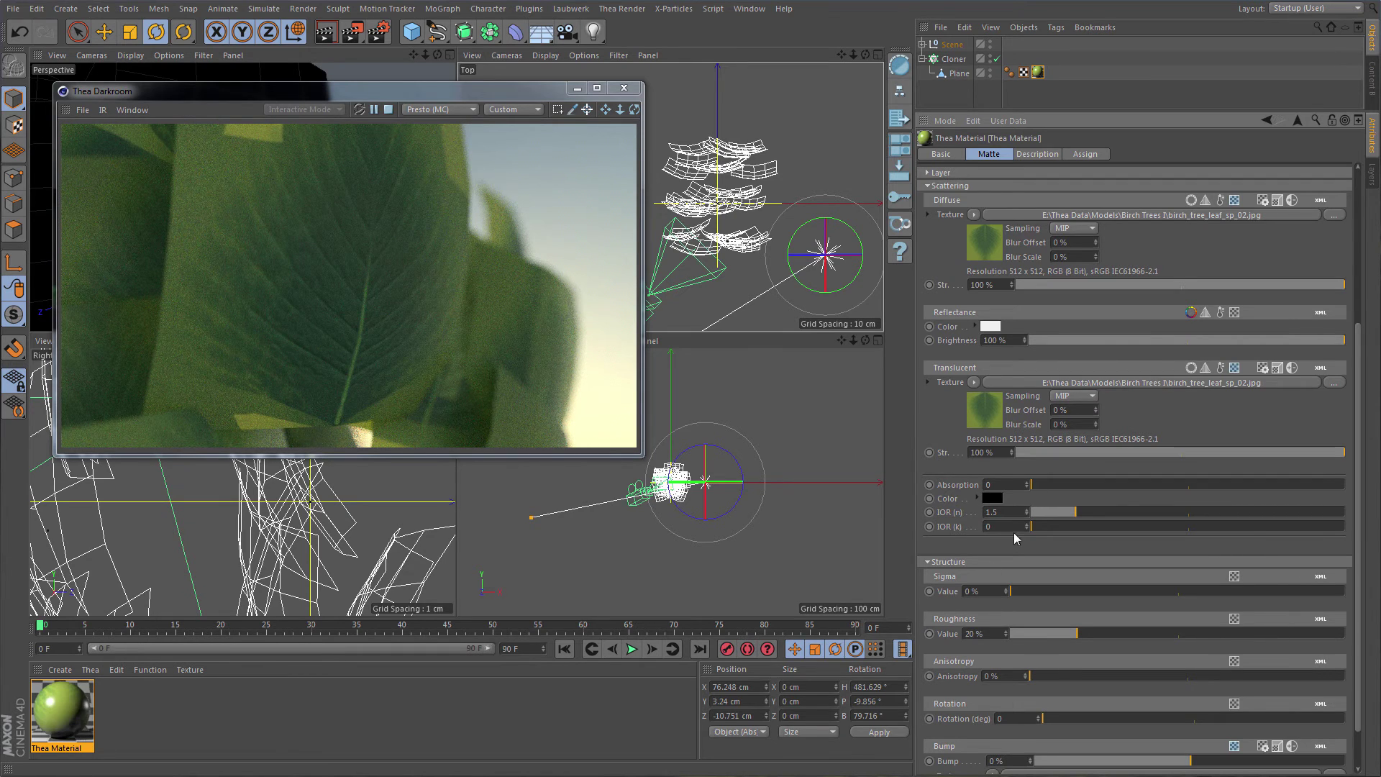
{"action": "scroll", "coordinate": [1199, 470], "scroll_direction": "up", "scroll_amount": 5}
{"action": "scroll", "coordinate": [1199, 470], "scroll_direction": "up", "scroll_amount": 1}
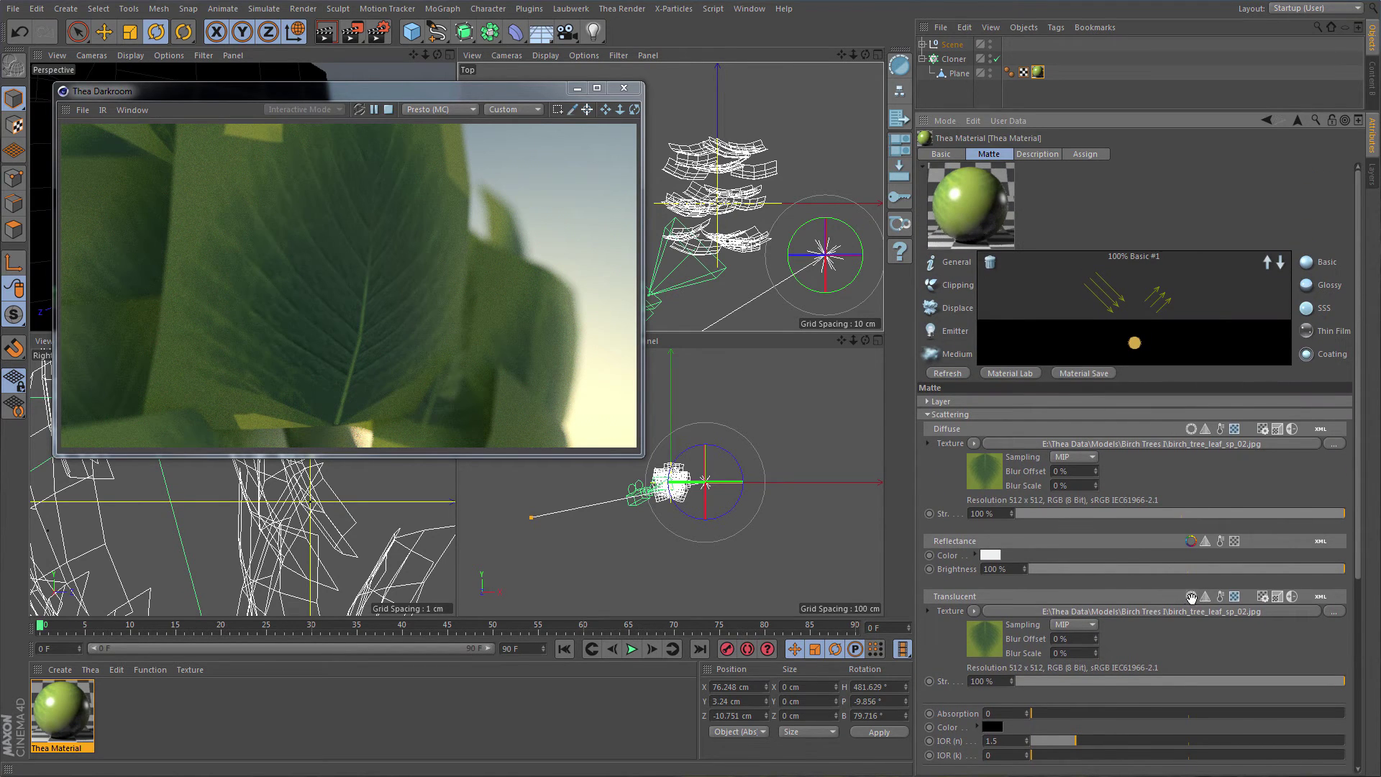
Step: Turn on Clipping in the Basic layer and load birch_tree_leaf_clipping_map_01.jpg as its texture, without copying it
{"action": "left_click", "coordinate": [949, 156]}
{"action": "left_click", "coordinate": [999, 448]}
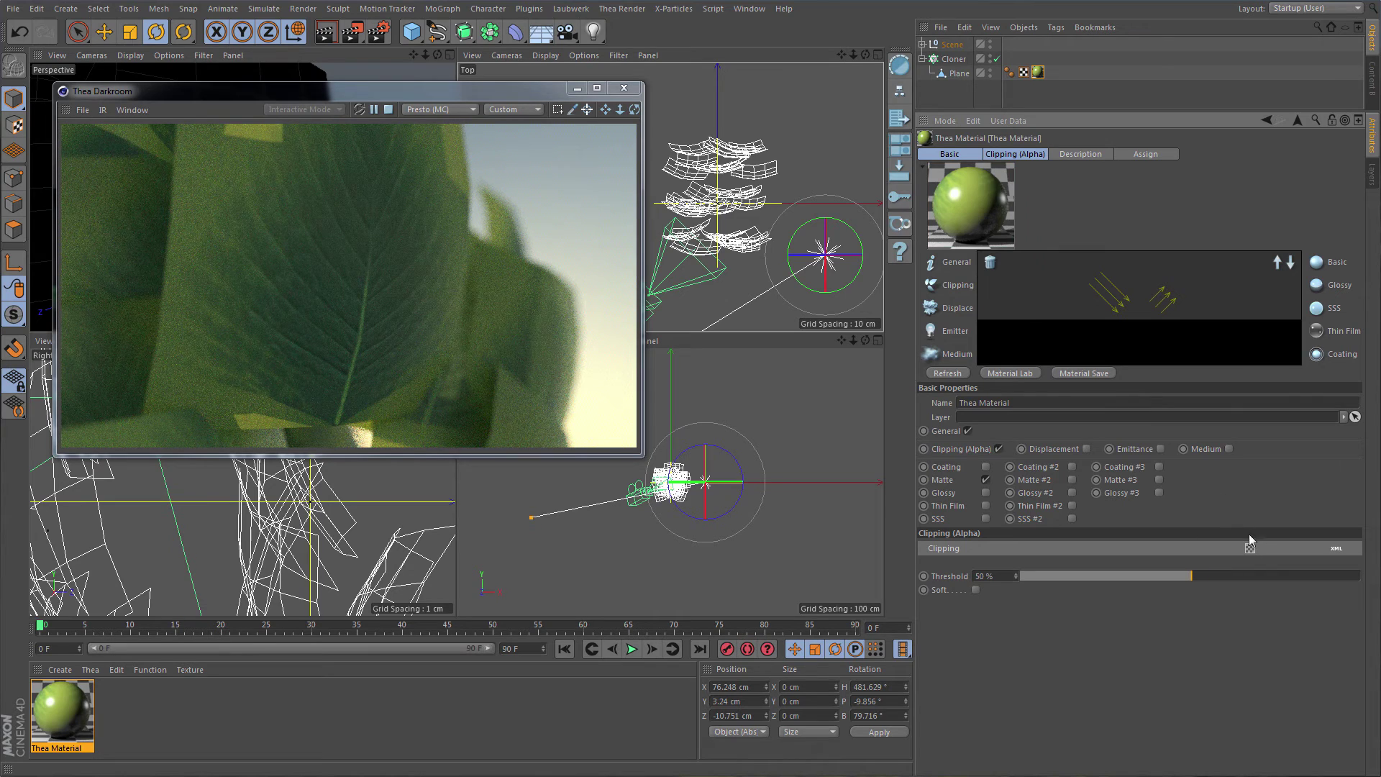
{"action": "left_click", "coordinate": [1250, 549]}
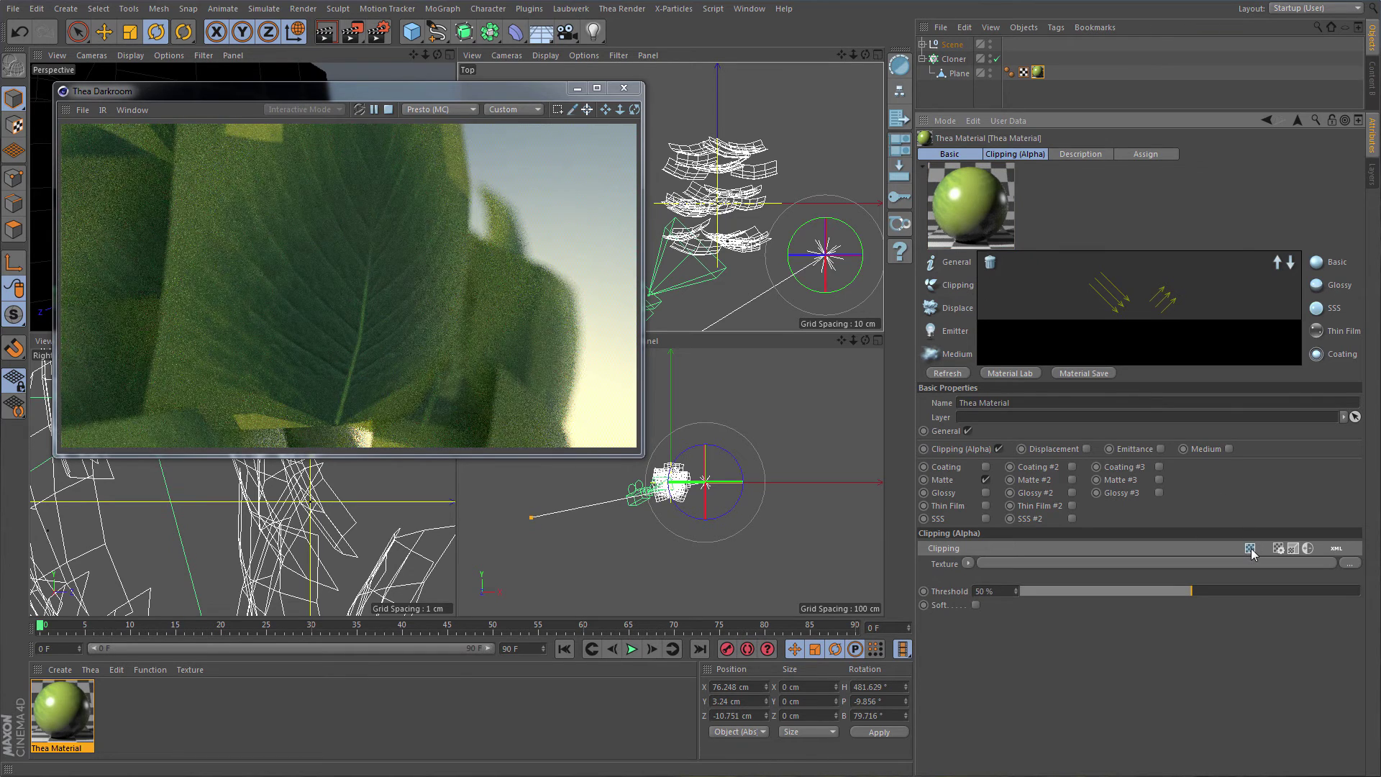
{"action": "left_click", "coordinate": [1347, 563]}
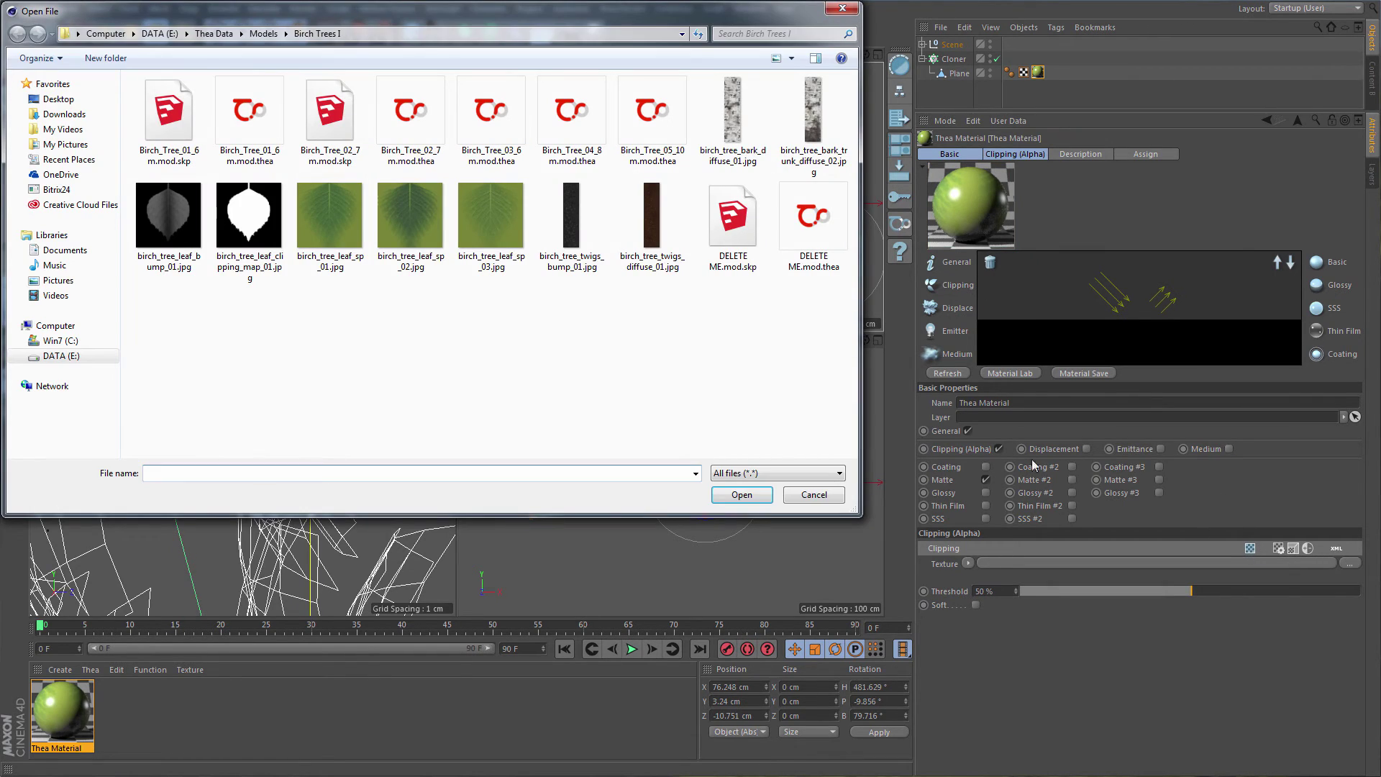
{"action": "left_click", "coordinate": [270, 219]}
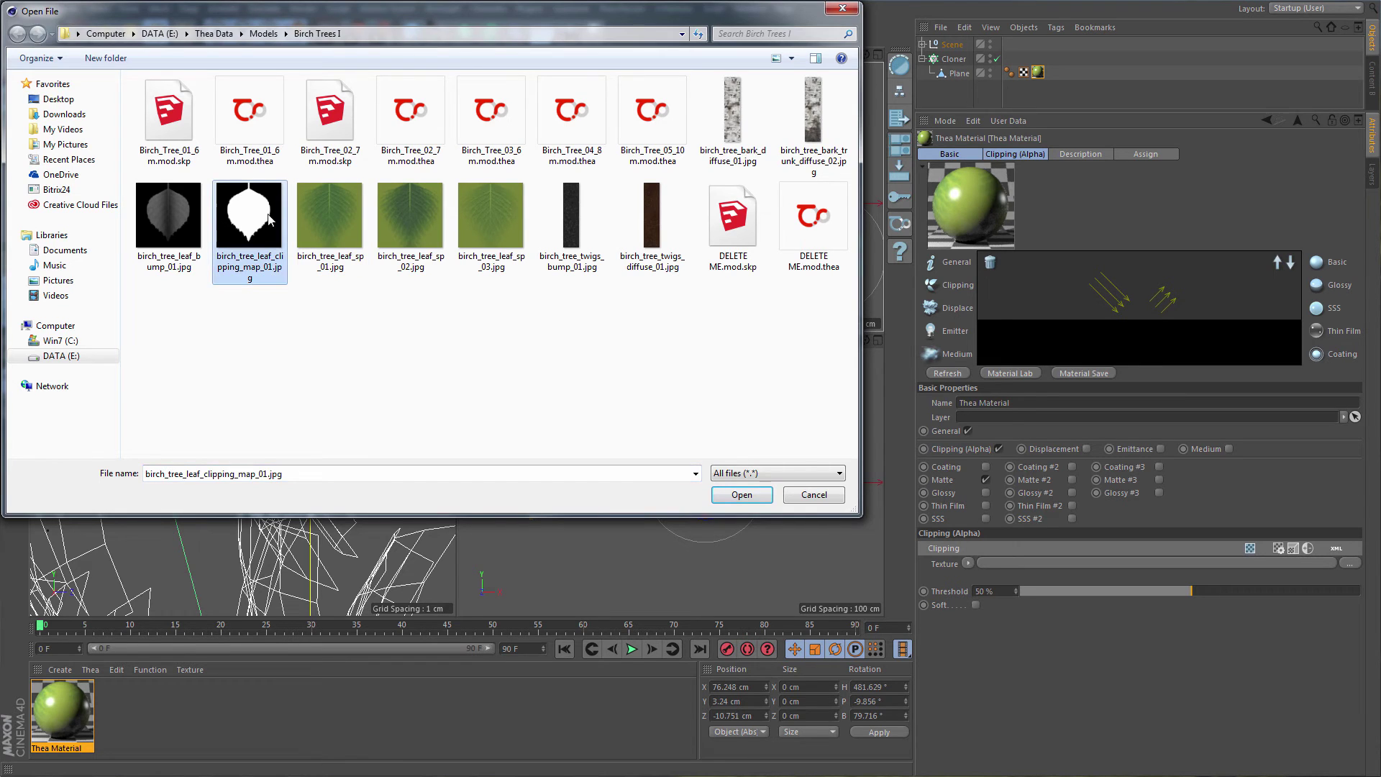
{"action": "double_click", "coordinate": [271, 219]}
{"action": "left_click", "coordinate": [949, 375]}
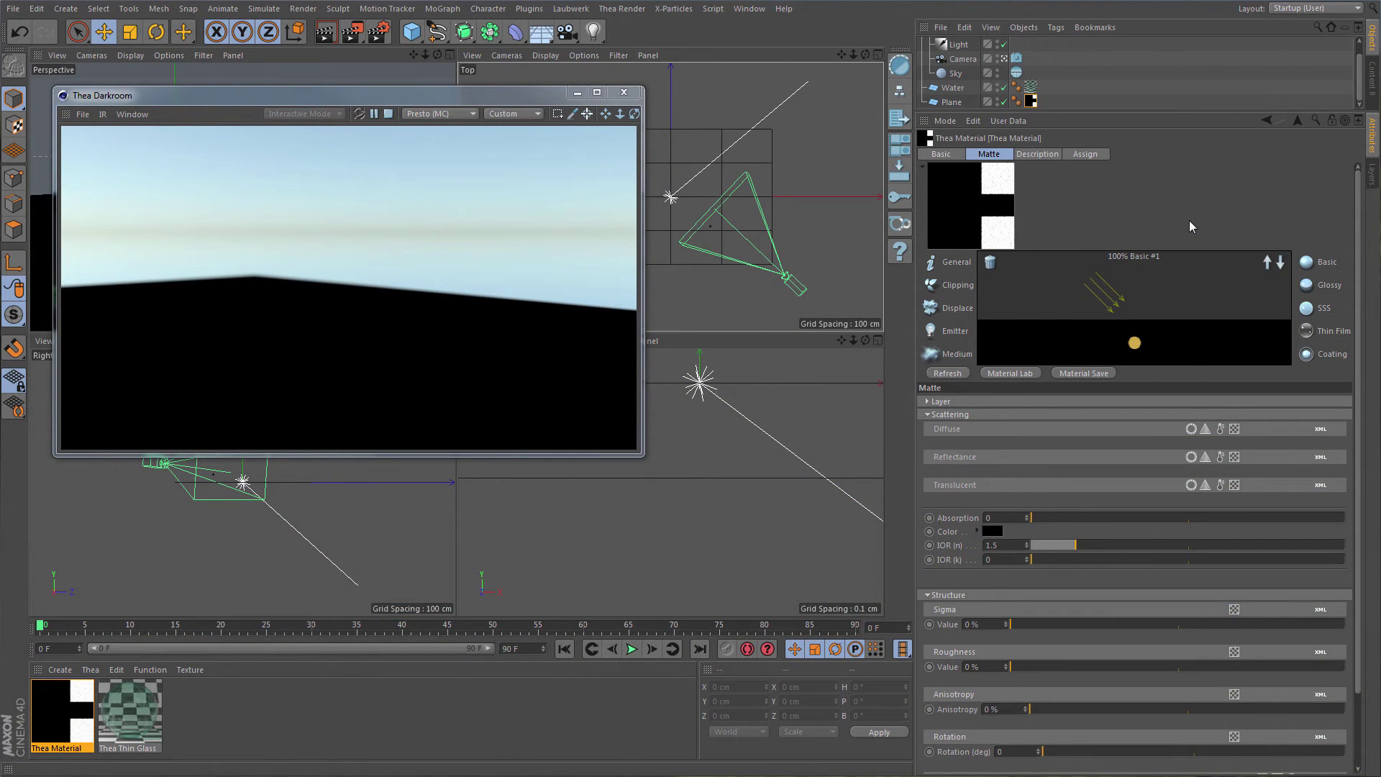
Step: Load Peebles_Diffuse.jpg as the ground material's diffuse texture
{"action": "left_click", "coordinate": [1234, 428]}
{"action": "left_click", "coordinate": [1332, 443]}
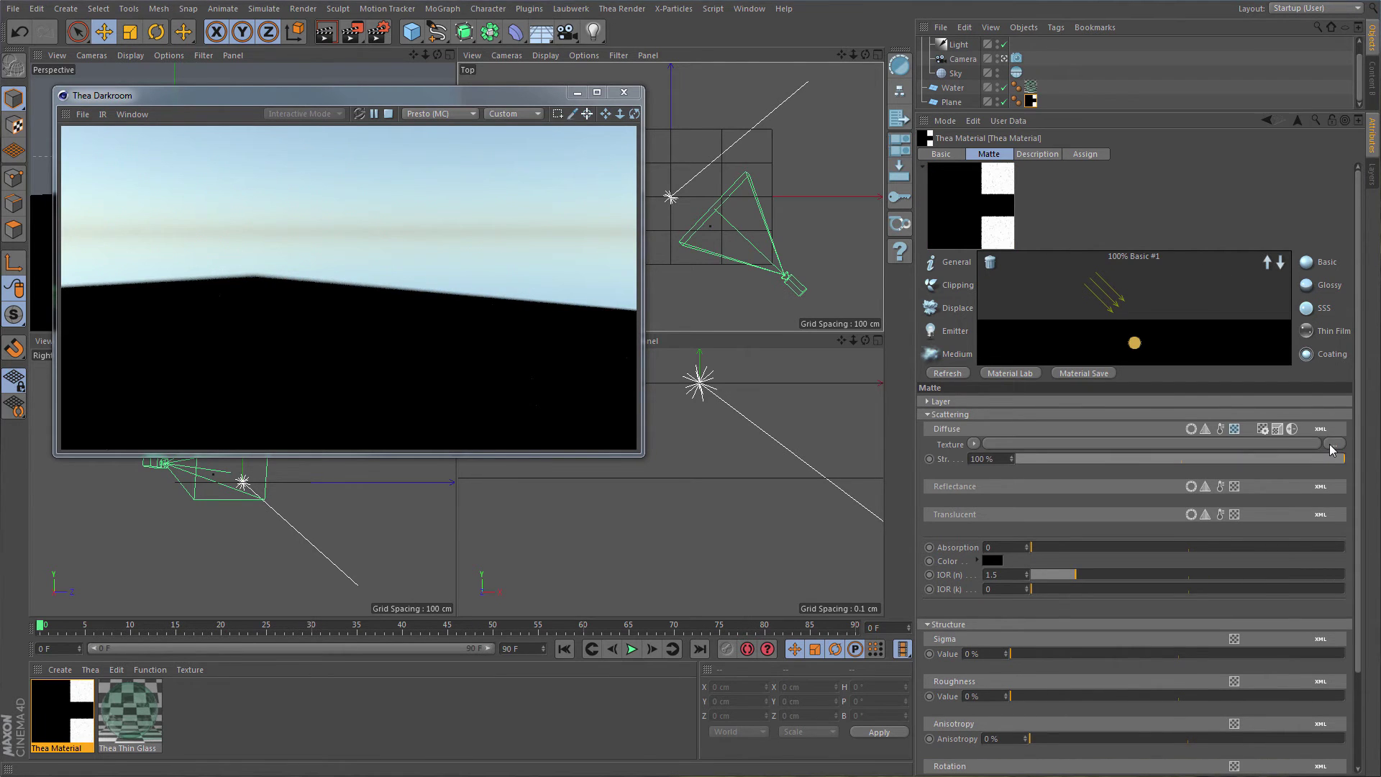
{"action": "left_click", "coordinate": [660, 320]}
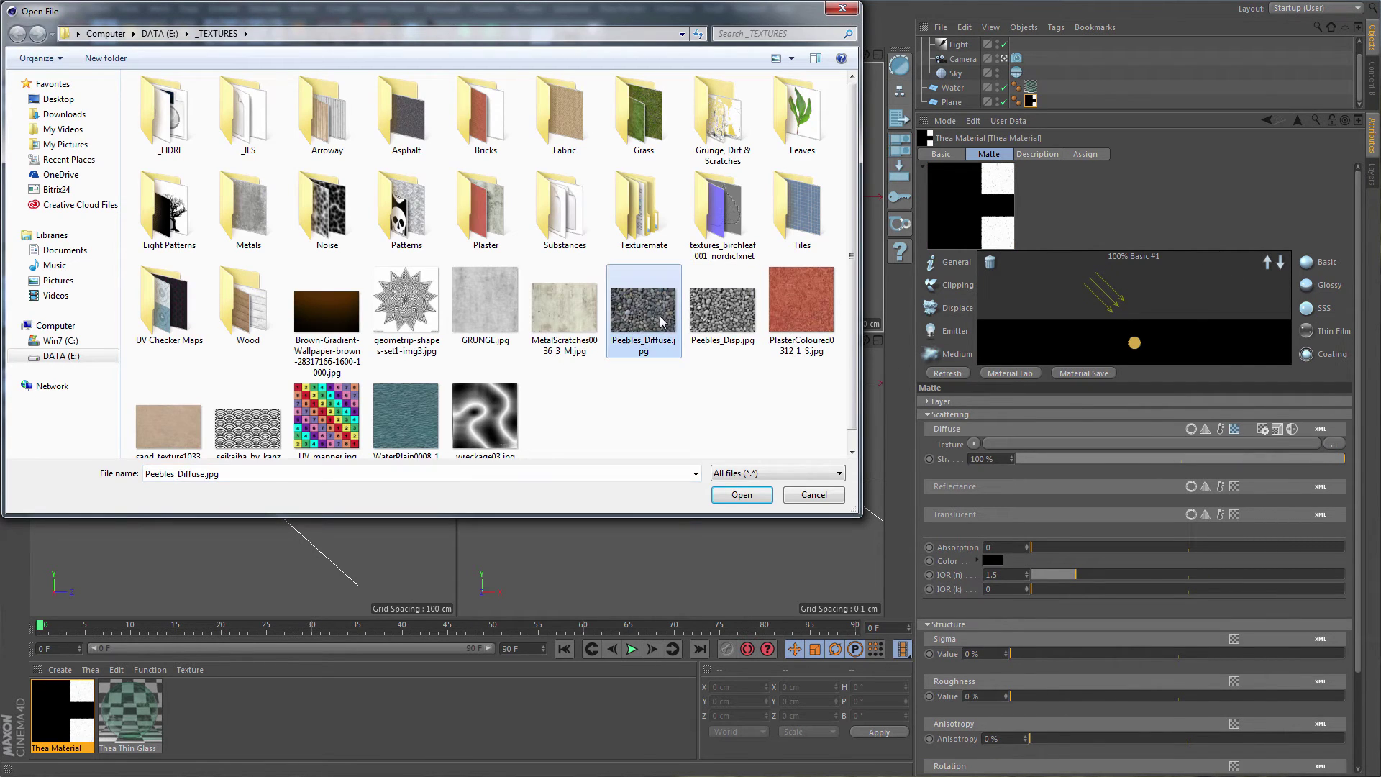
{"action": "double_click", "coordinate": [660, 320]}
{"action": "left_click", "coordinate": [915, 368]}
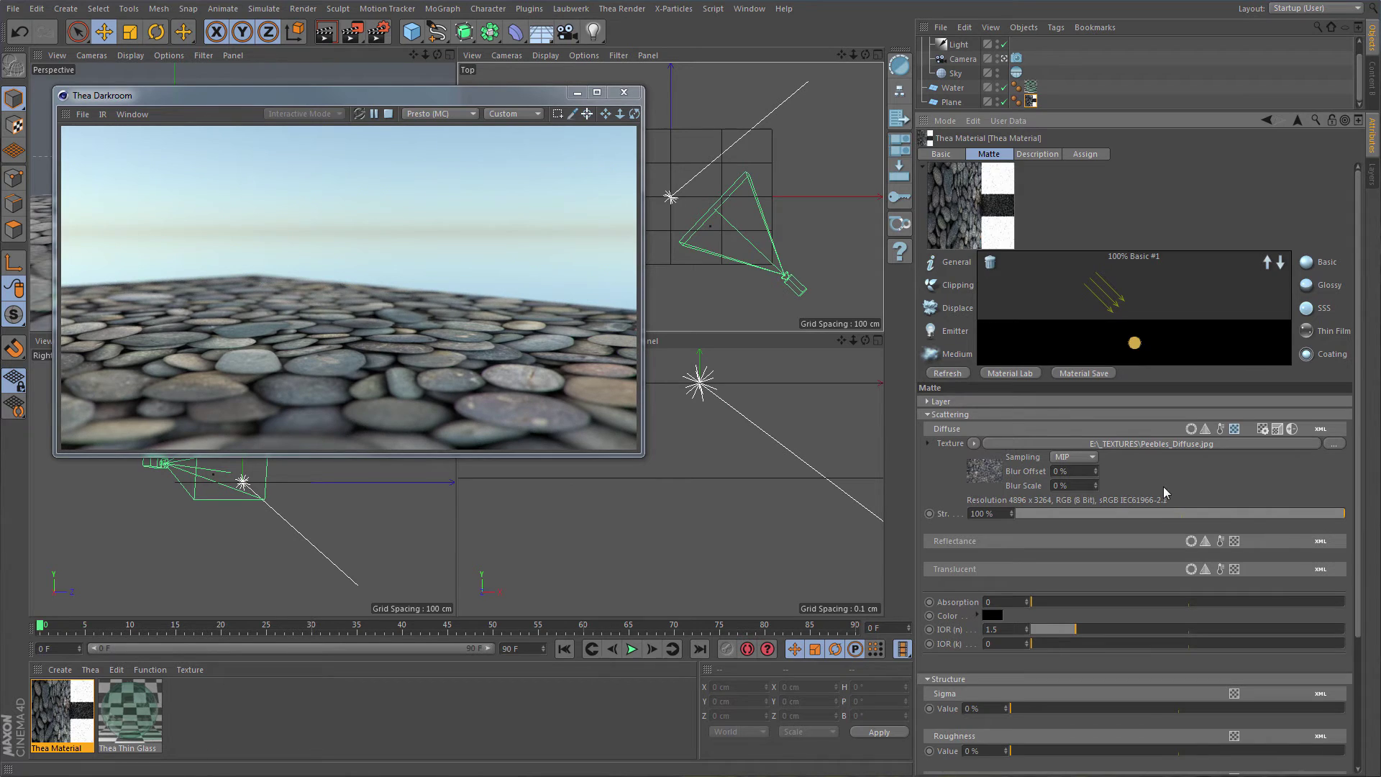
Step: Enable reflectance with 25% roughness, then turn on Displacement in the Basic layer
{"action": "scroll", "coordinate": [1193, 490], "scroll_direction": "down", "scroll_amount": 5}
{"action": "left_click", "coordinate": [1190, 392]}
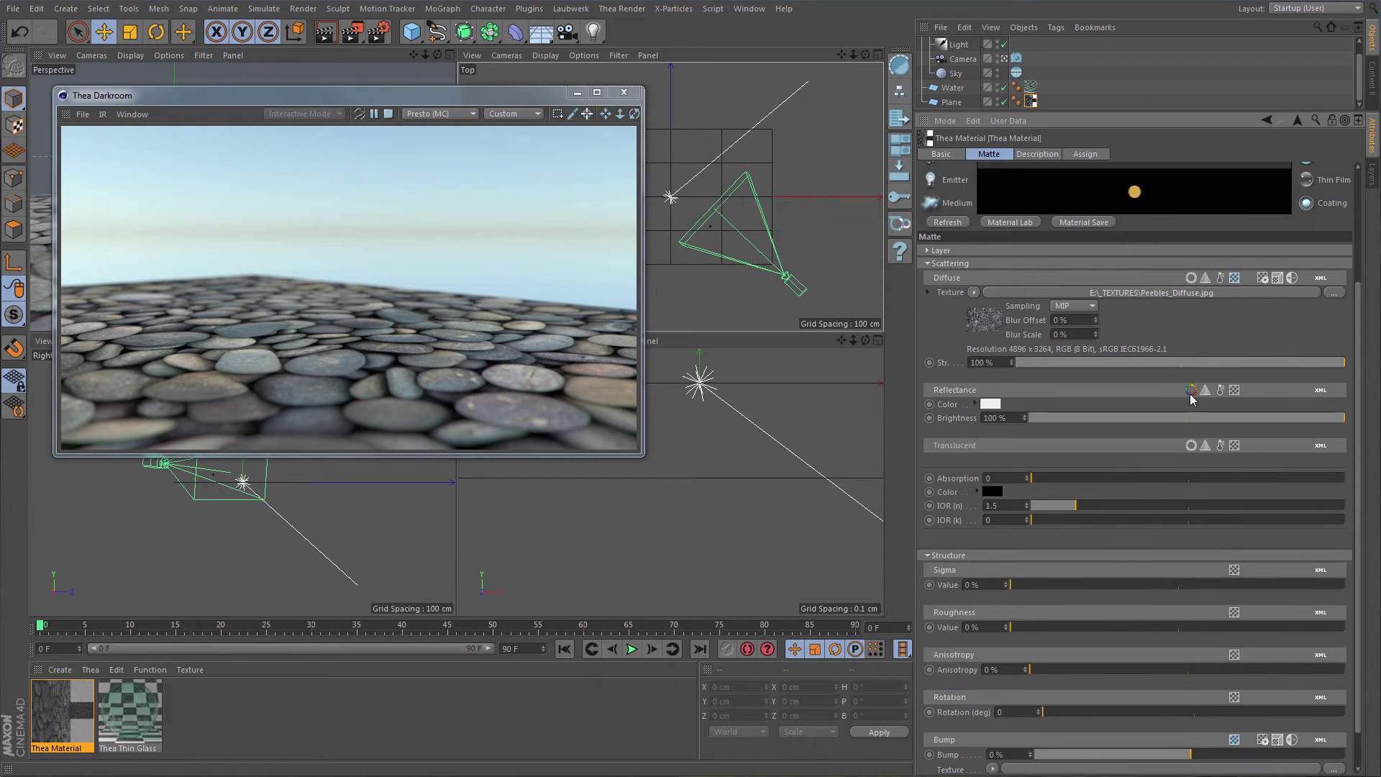
{"action": "scroll", "coordinate": [1179, 338], "scroll_direction": "down", "scroll_amount": 1}
{"action": "double_click", "coordinate": [969, 583]}
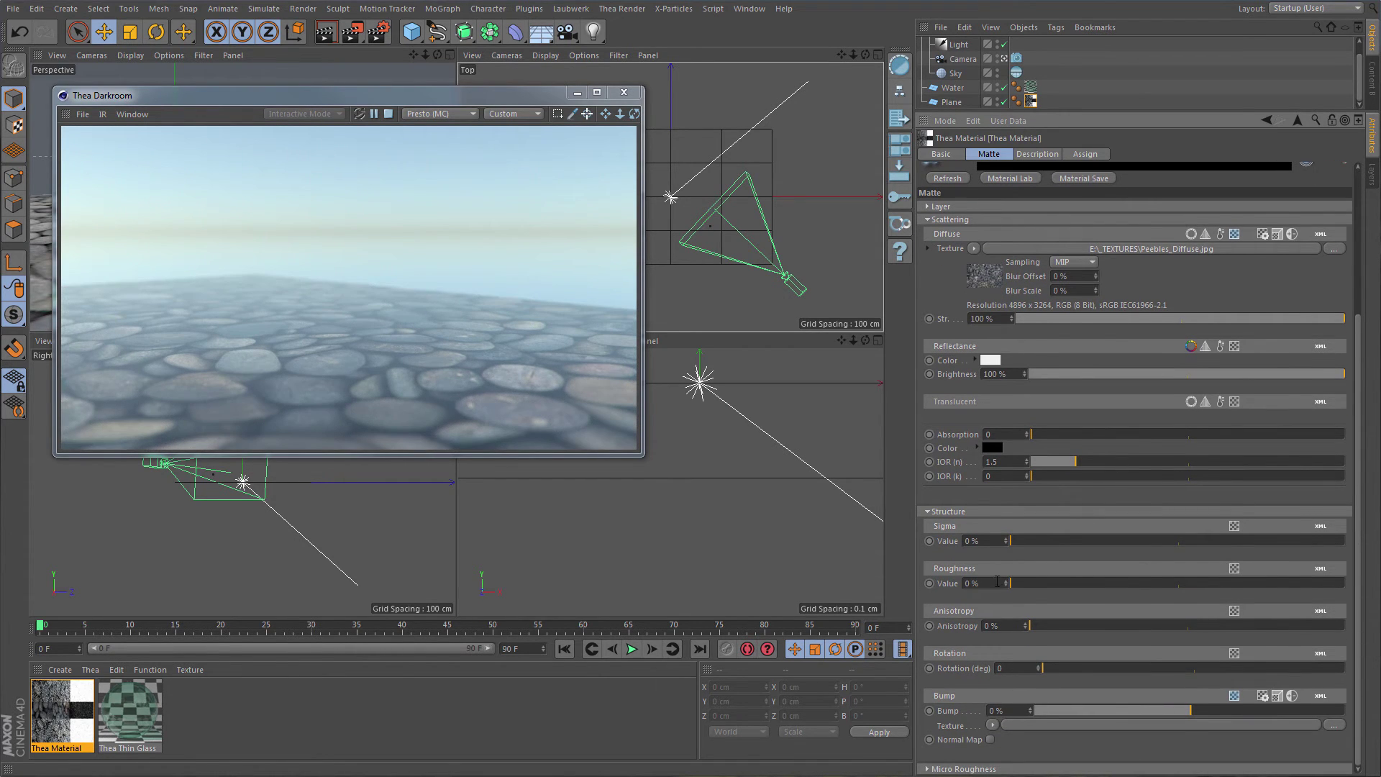
{"action": "type", "text": "25"}
{"action": "key", "text": "Return"}
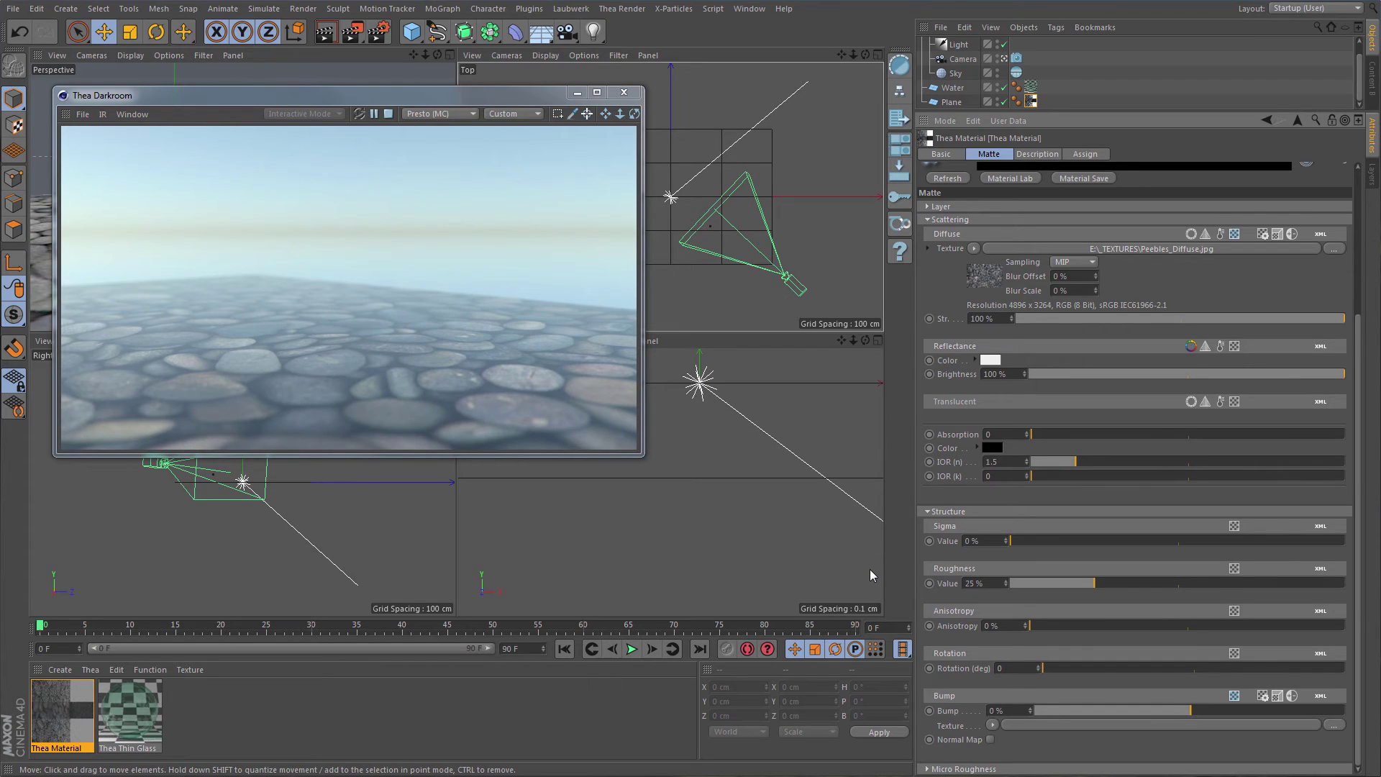
{"action": "scroll", "coordinate": [1217, 331], "scroll_direction": "up", "scroll_amount": 1}
{"action": "scroll", "coordinate": [1215, 360], "scroll_direction": "up", "scroll_amount": 4}
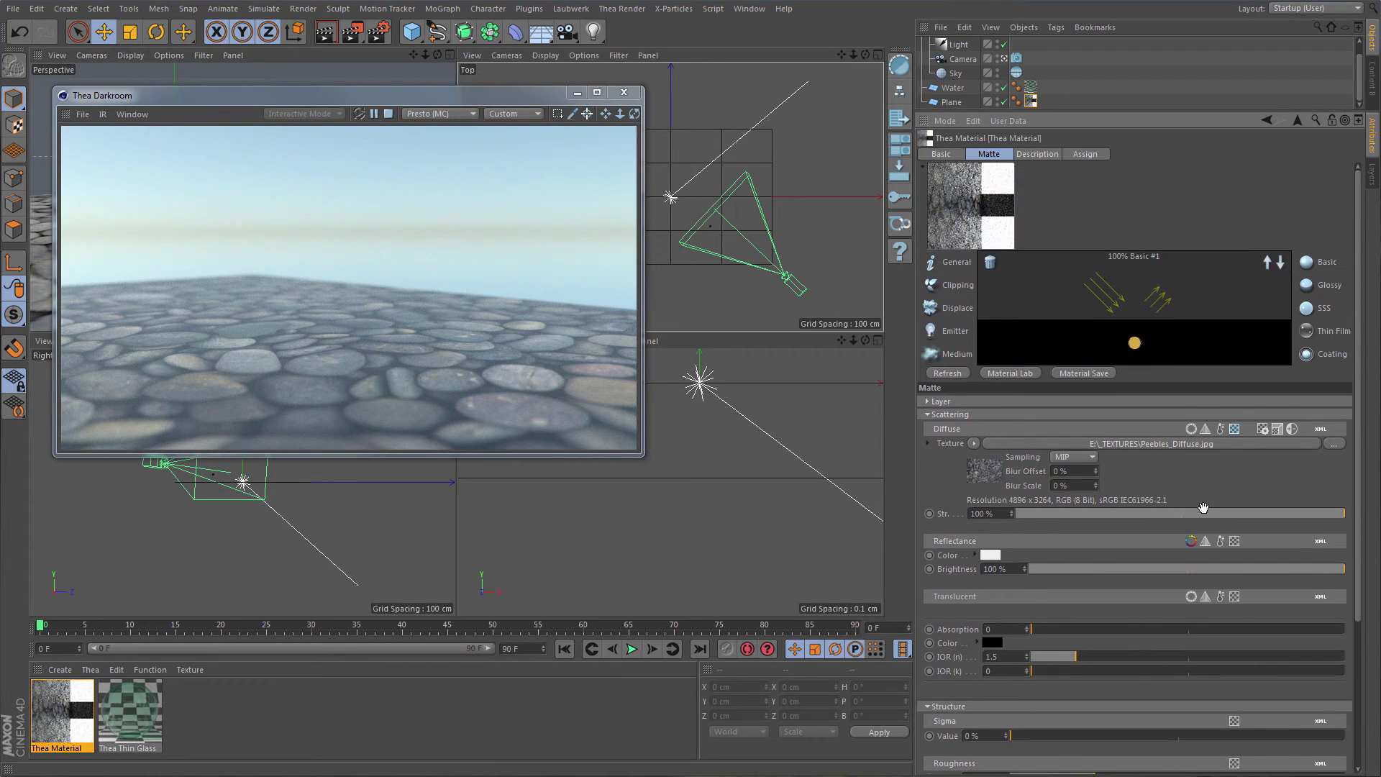
{"action": "left_click", "coordinate": [942, 154]}
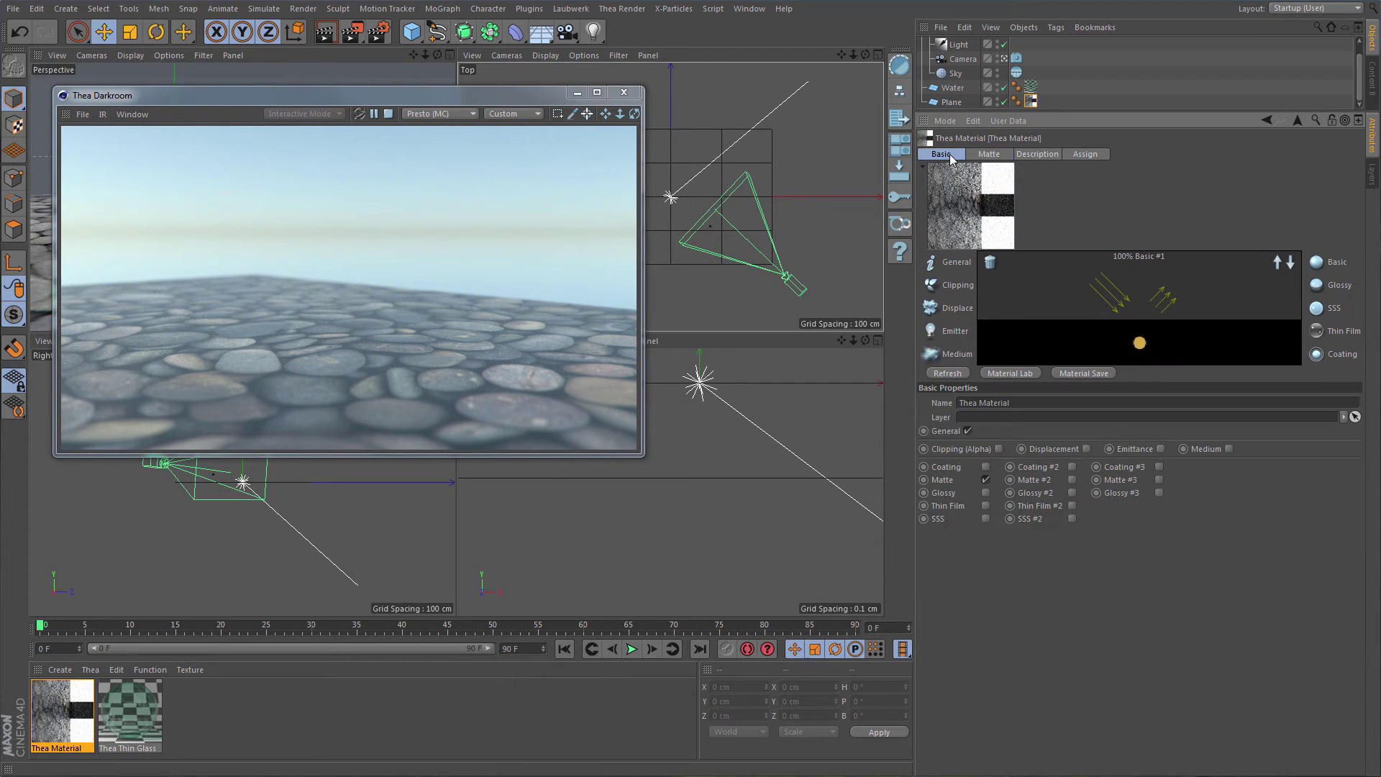
{"action": "left_click", "coordinate": [1086, 449]}
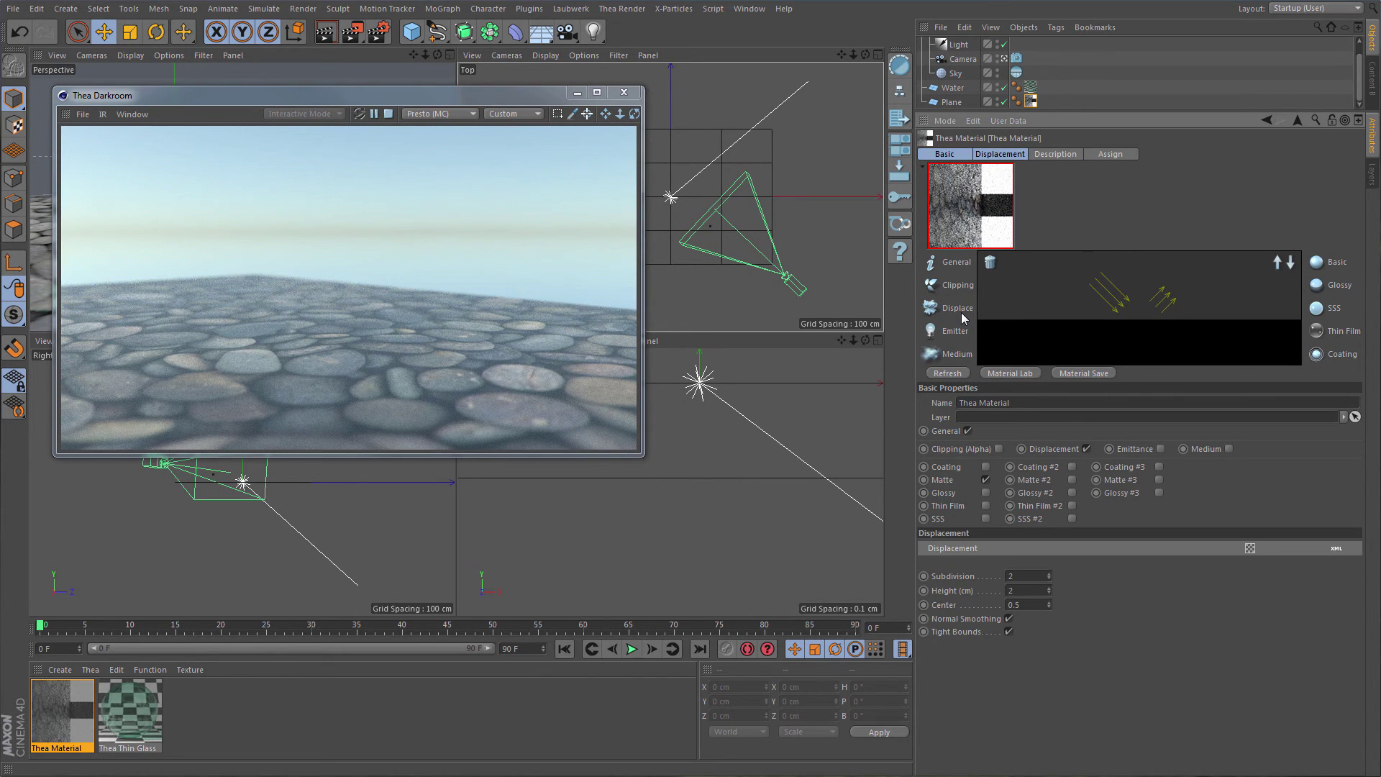
Step: Load Peebles_Disp.jpg as the displacement map with height 6 and subdivision 4
{"action": "left_click", "coordinate": [1250, 549]}
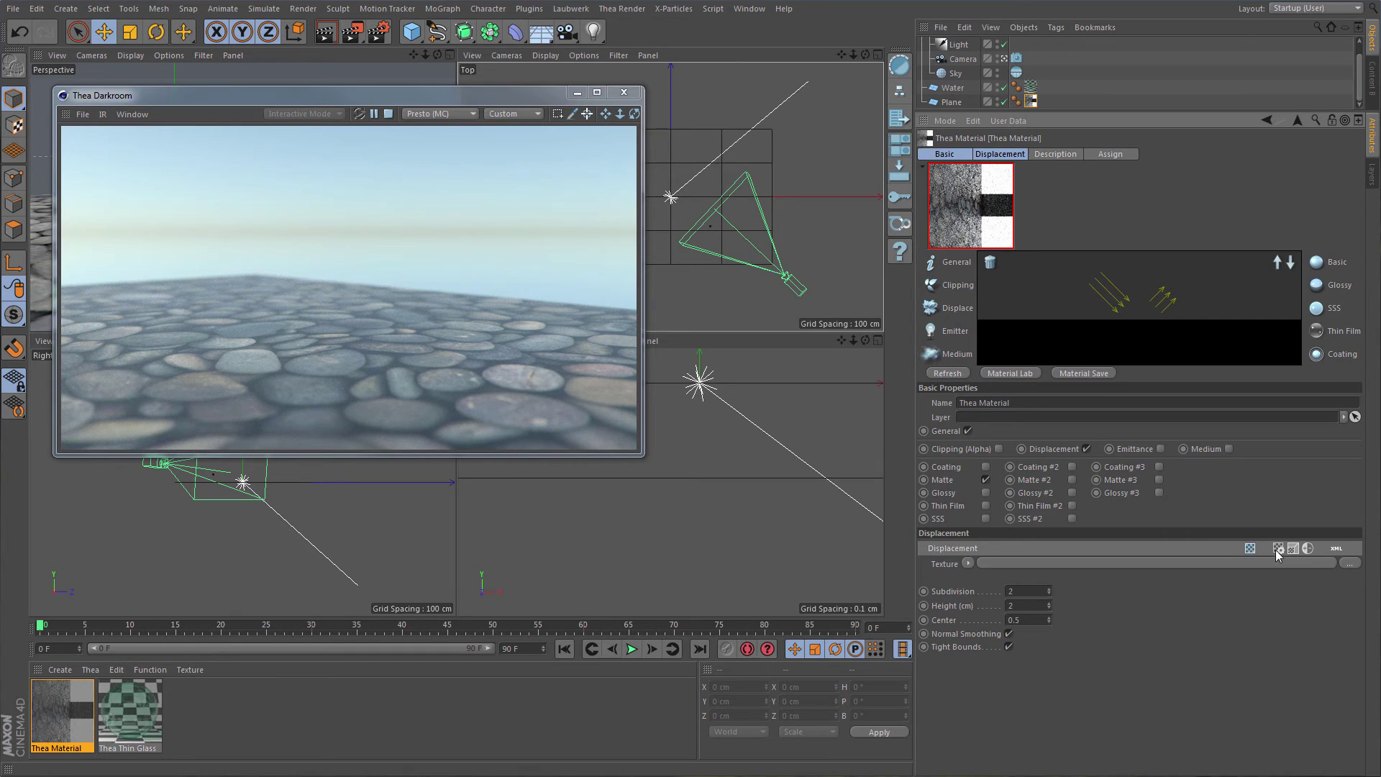
{"action": "left_click", "coordinate": [1349, 563]}
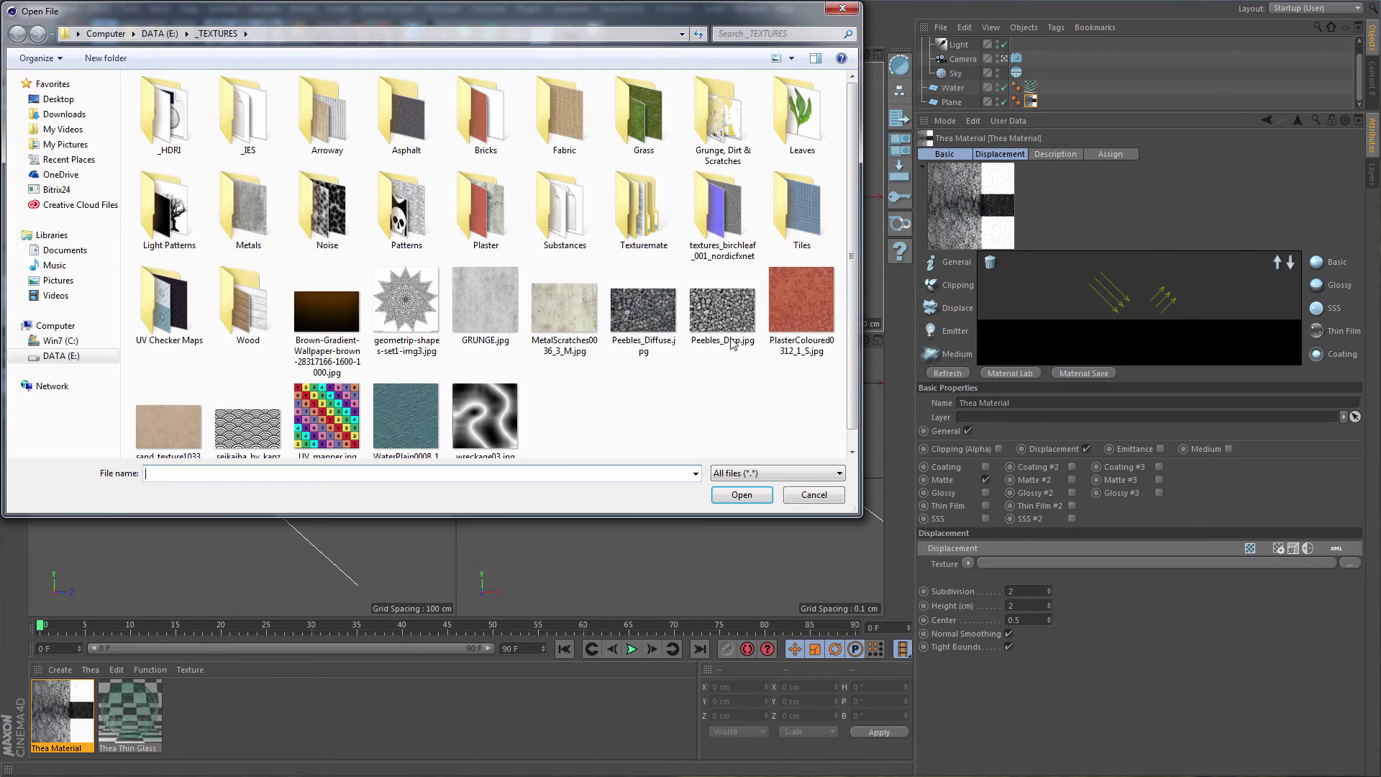
{"action": "left_click", "coordinate": [713, 319]}
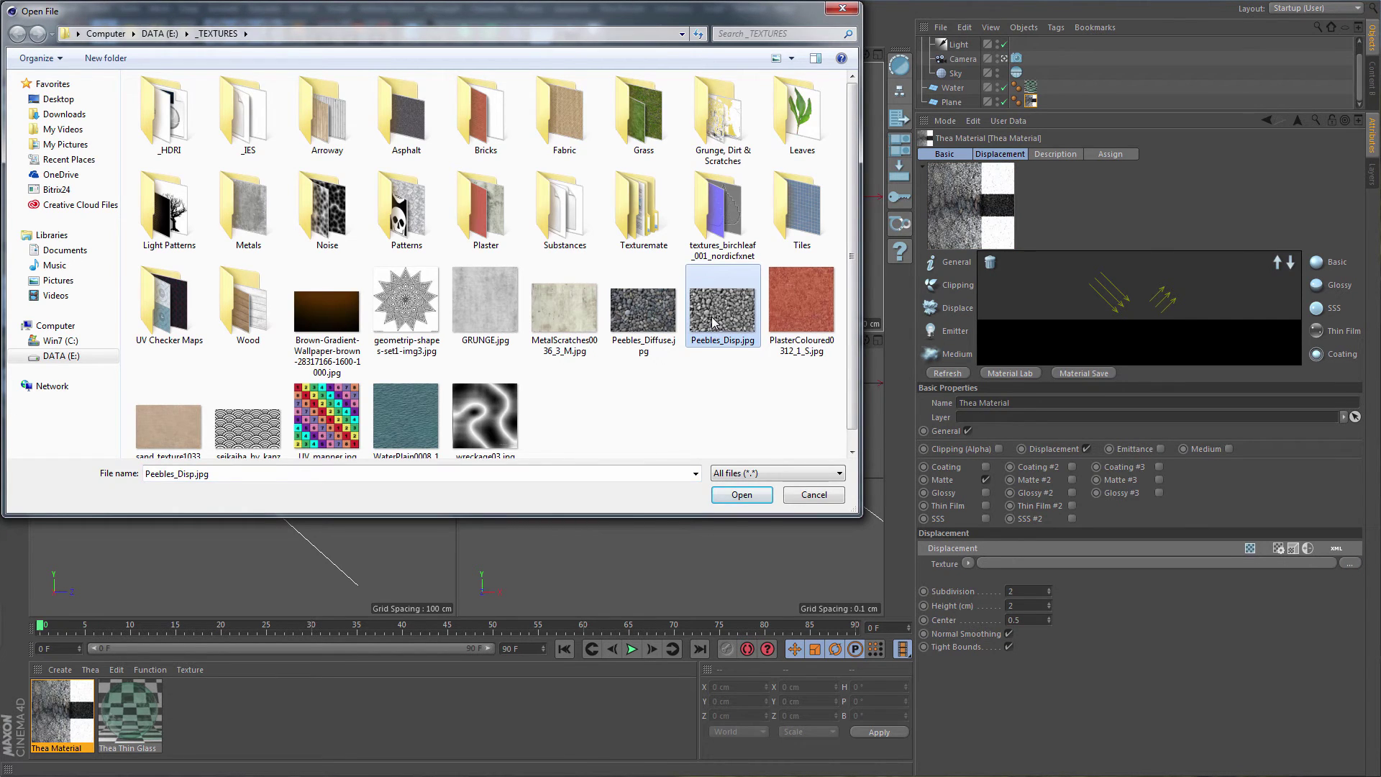
{"action": "double_click", "coordinate": [713, 320]}
{"action": "left_click", "coordinate": [931, 368]}
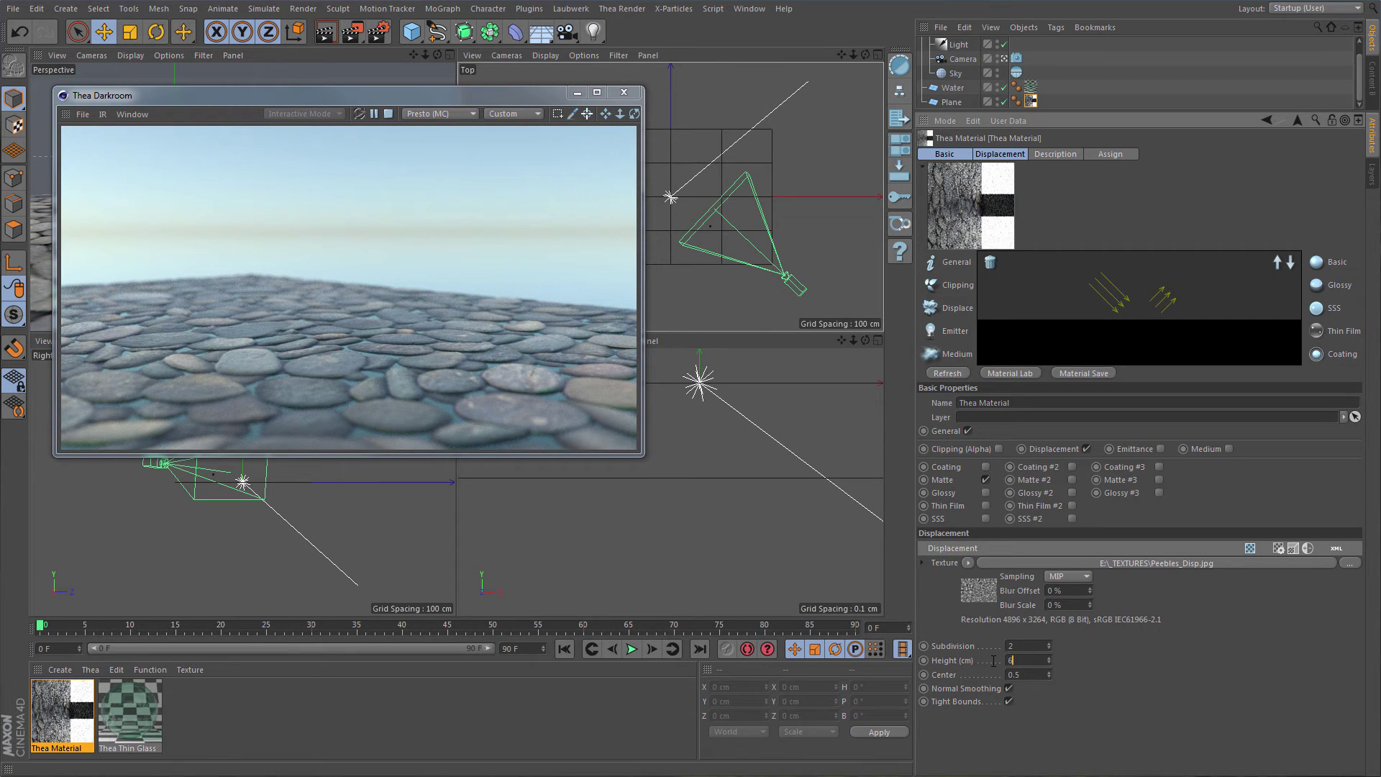
{"action": "key", "text": "Return"}
{"action": "type", "text": "4"}
{"action": "key", "text": "Return"}
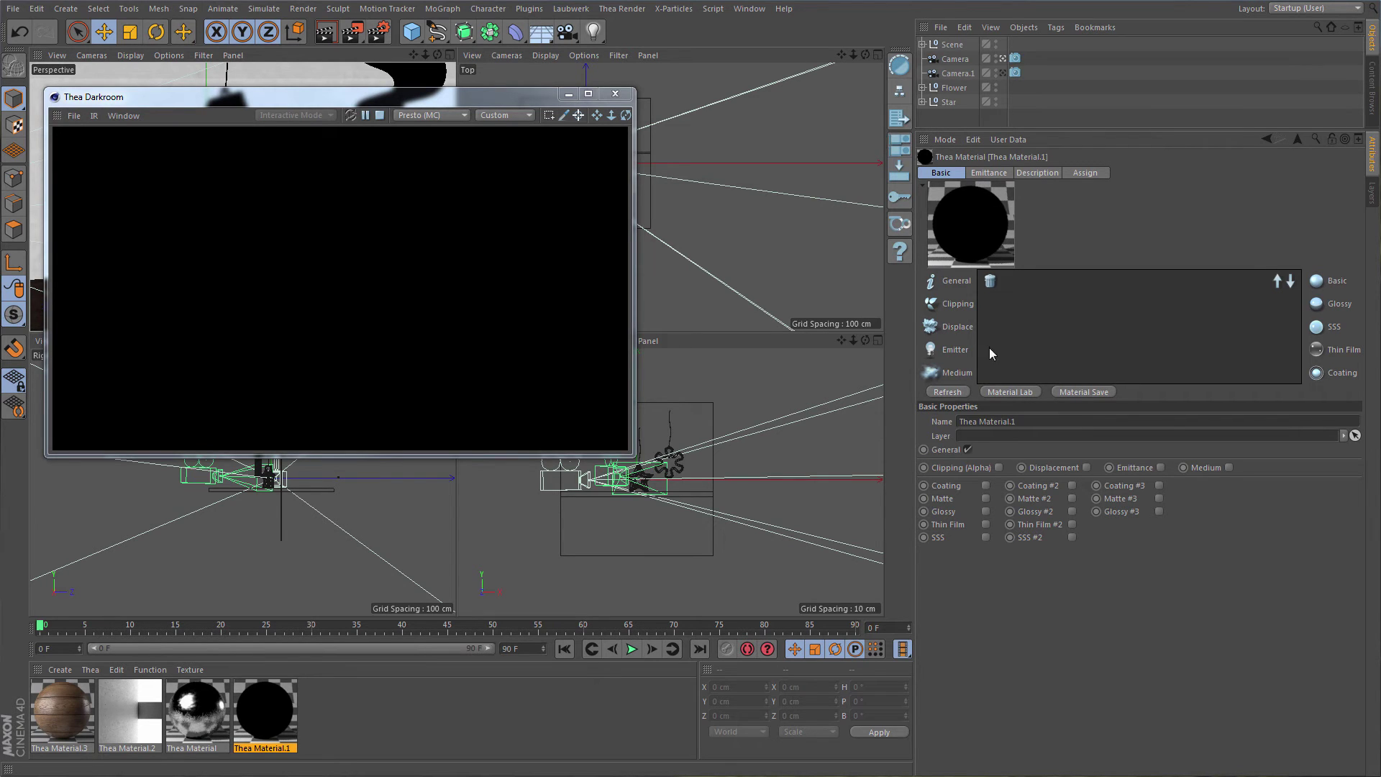
Step: Enable Emittance on the star material and set Power to 300 and Efficacy to 80
{"action": "left_click", "coordinate": [1160, 468]}
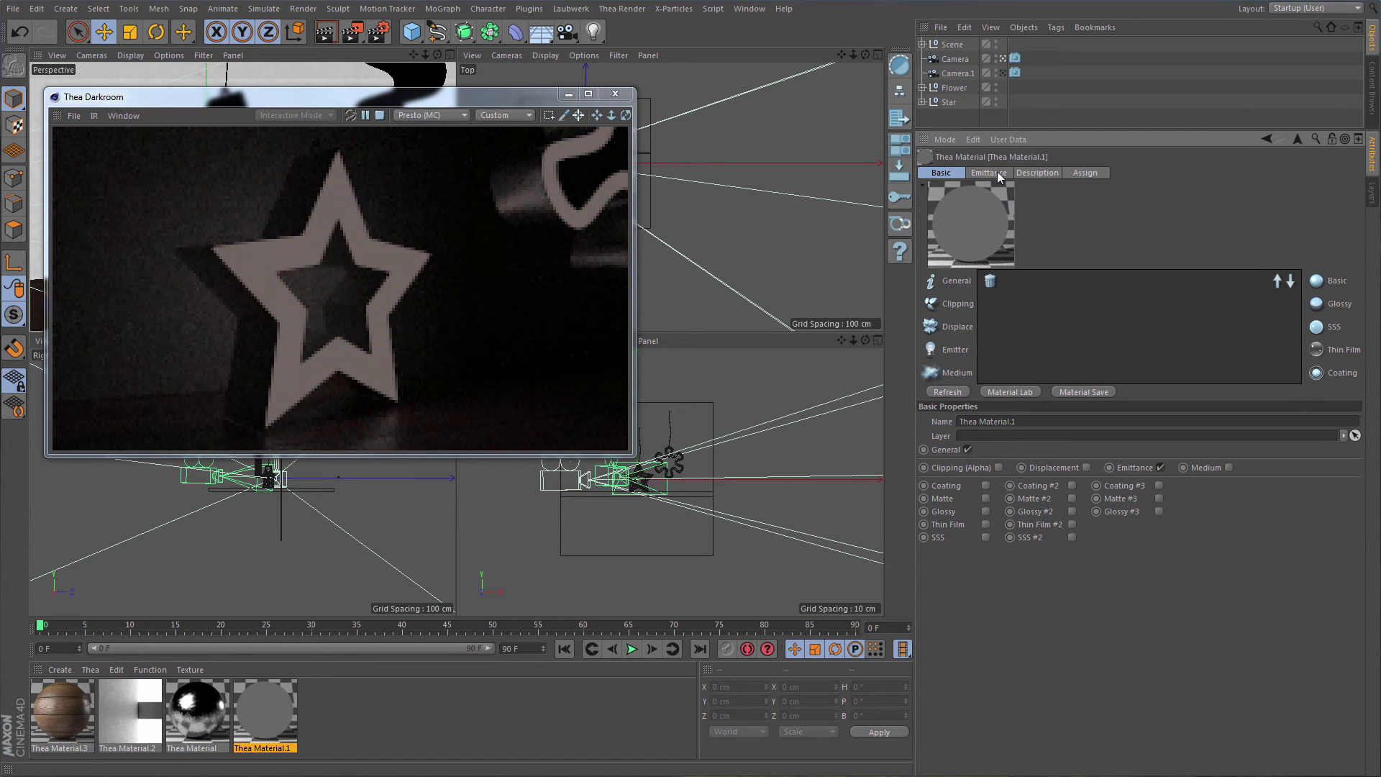
{"action": "left_click", "coordinate": [955, 350]}
{"action": "left_click", "coordinate": [1003, 476]}
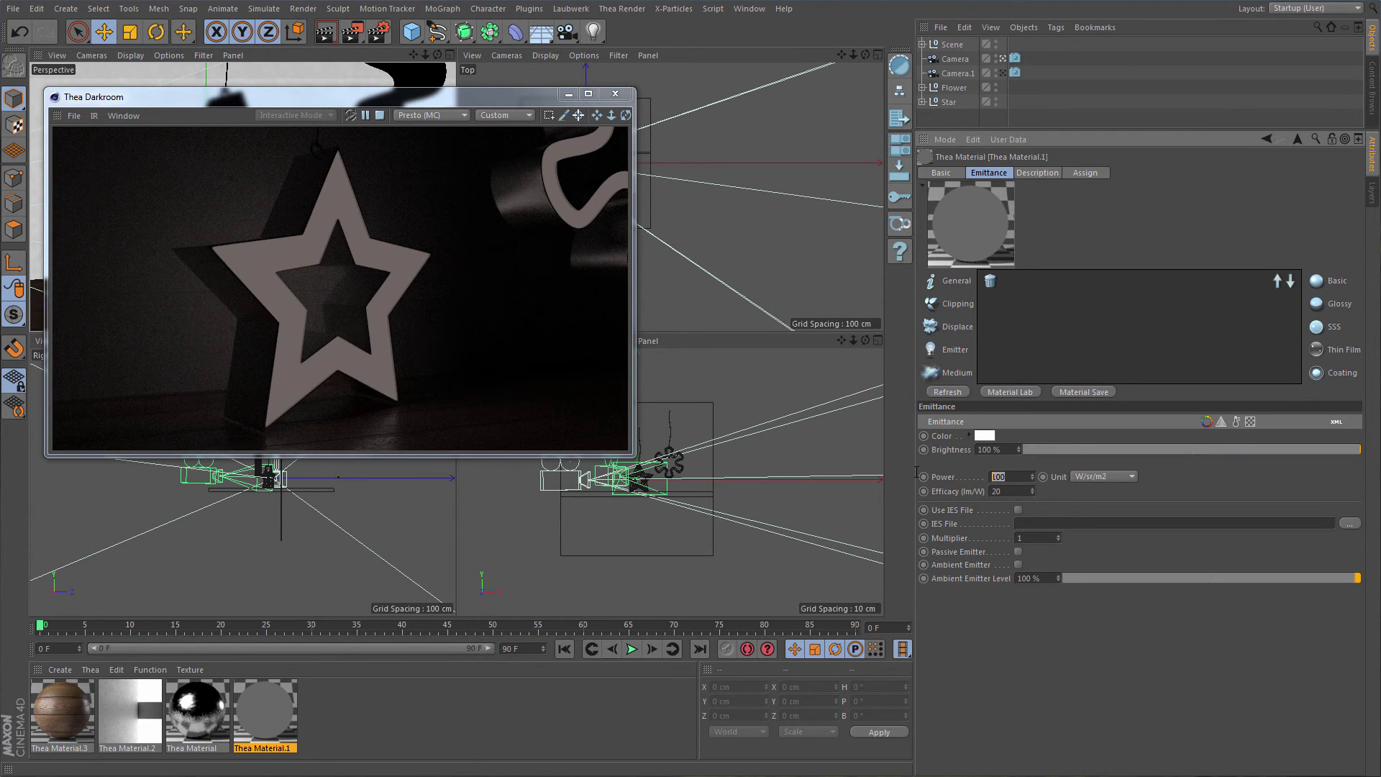
{"action": "type", "text": "300"}
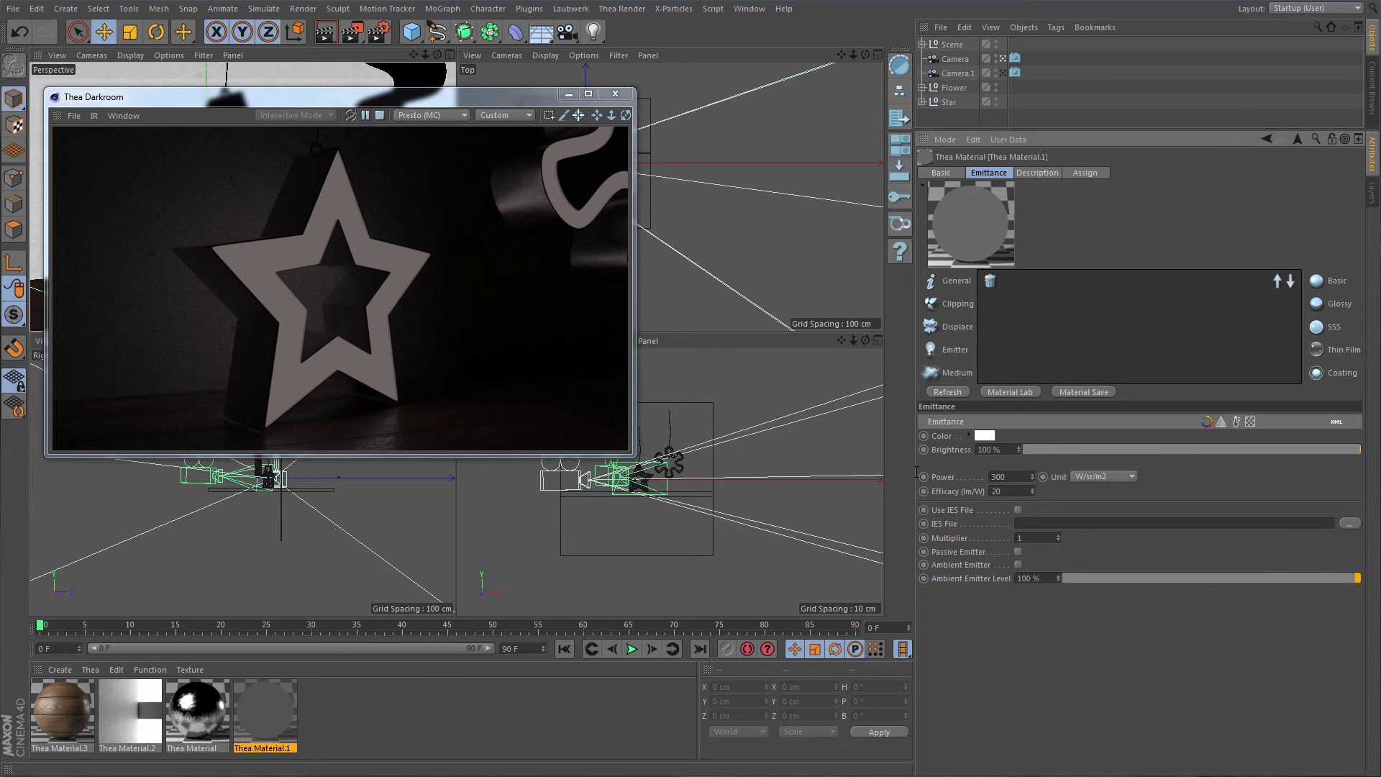
{"action": "key", "text": "Tab"}
{"action": "type", "text": "80"}
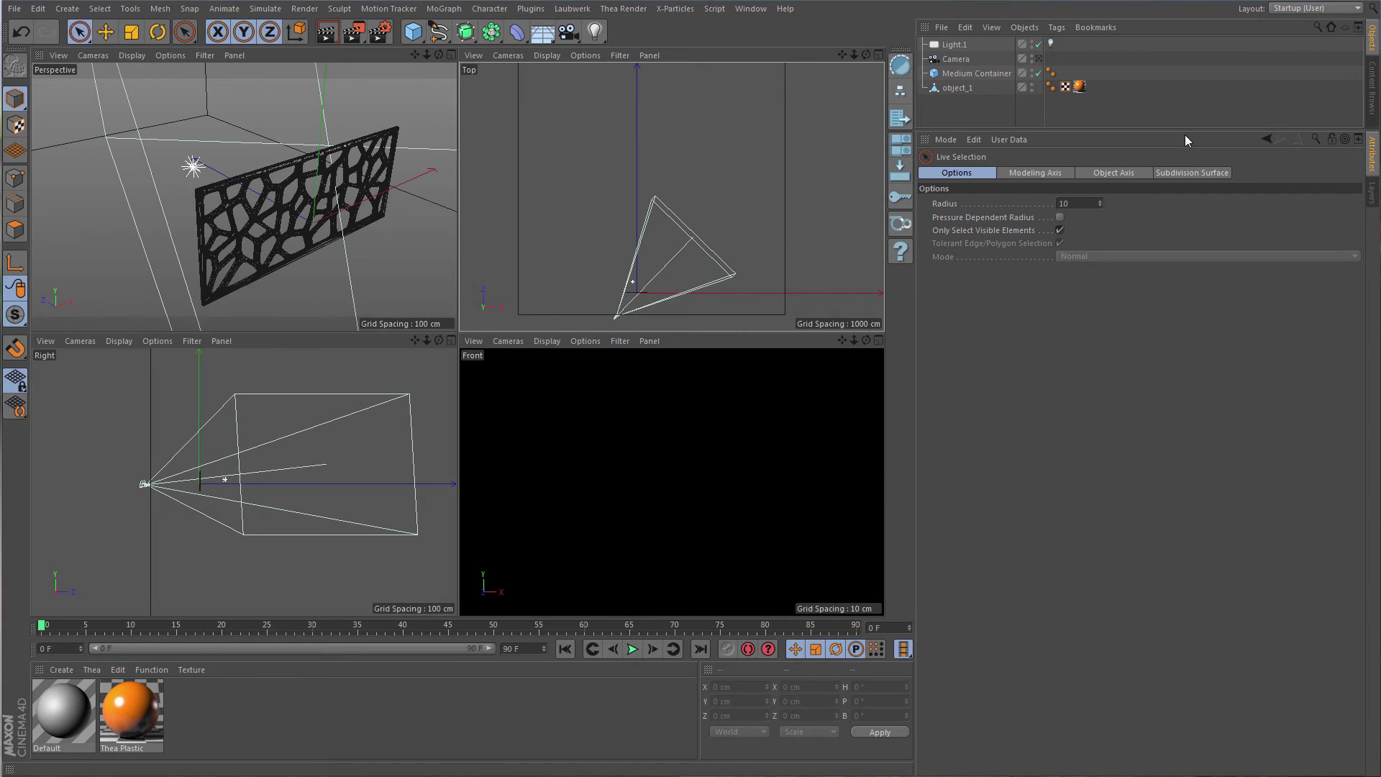
Step: Inspect the light and object_1, then orbit the view and select the Medium Container box
{"action": "left_click", "coordinate": [959, 45]}
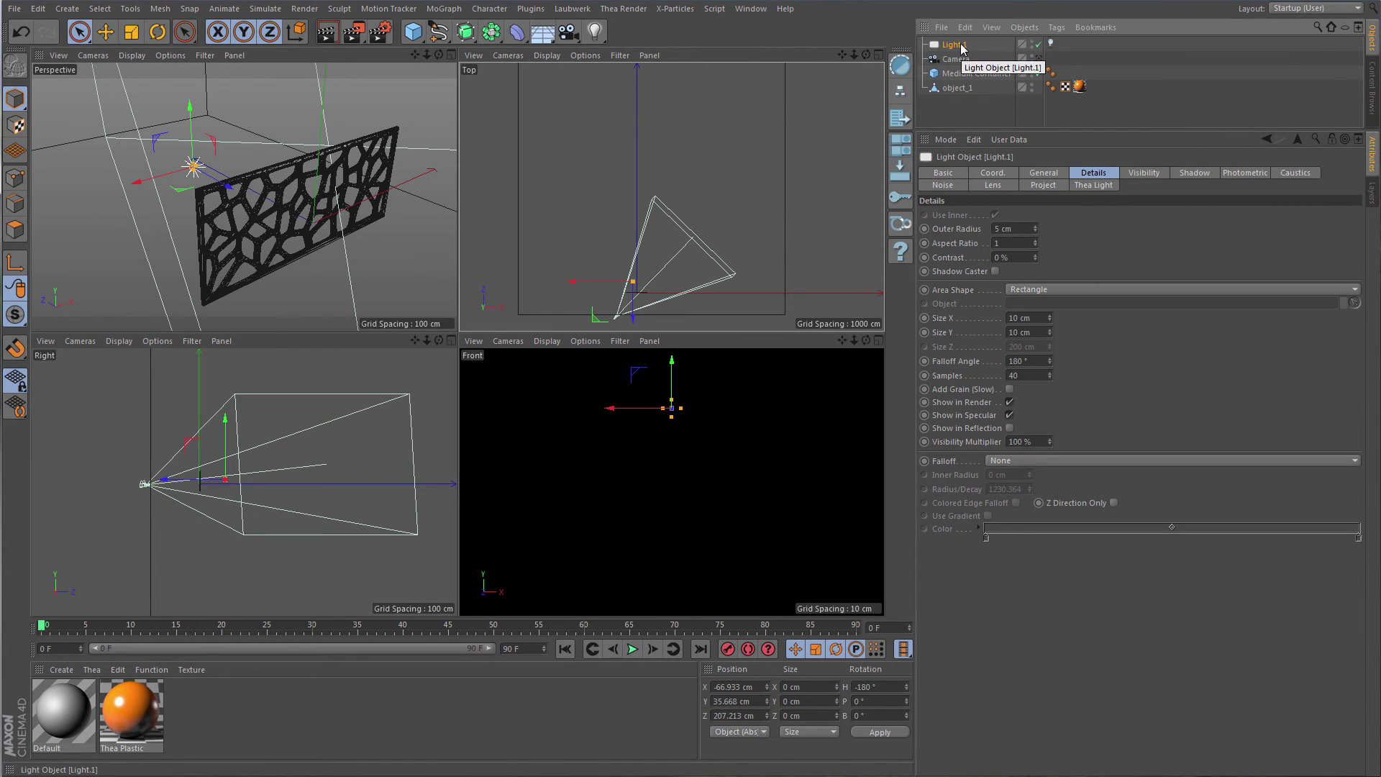
{"action": "left_click", "coordinate": [956, 88]}
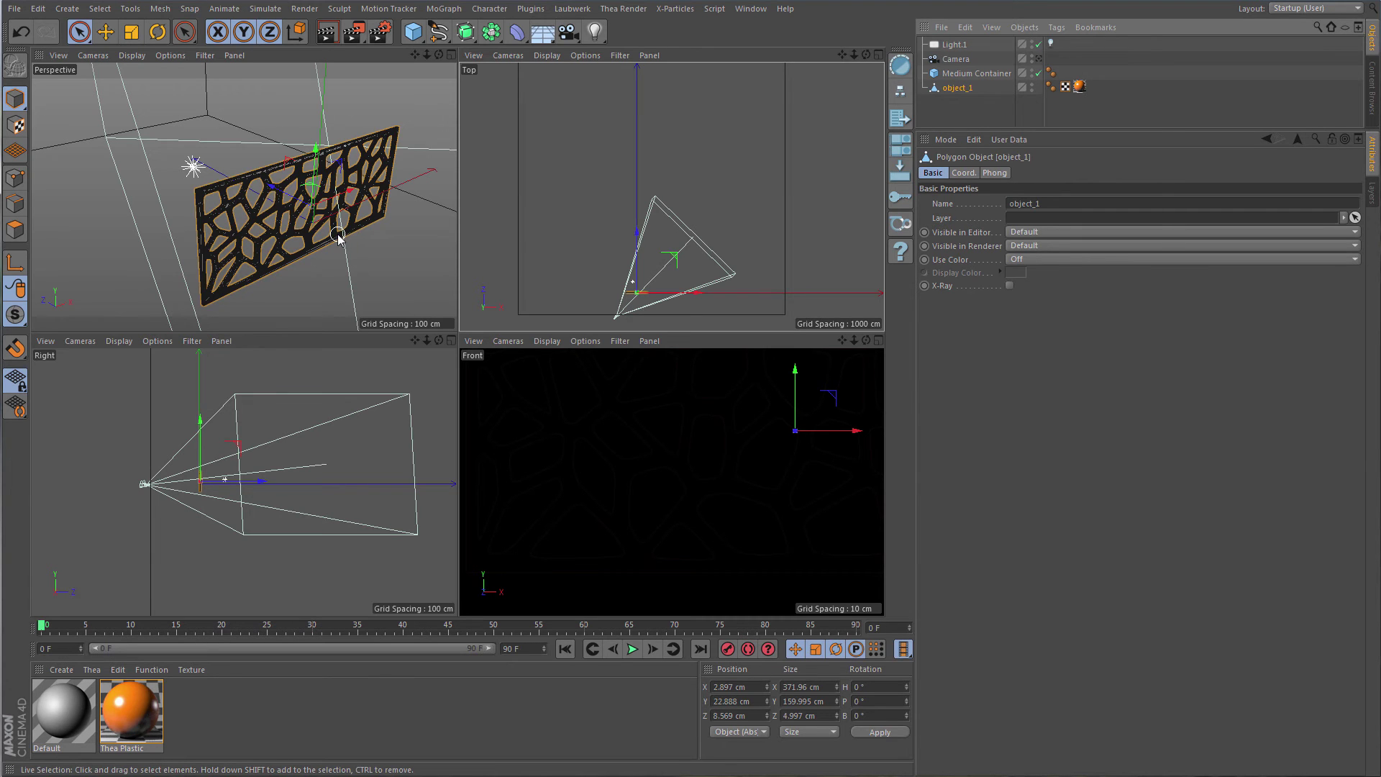
{"action": "scroll", "coordinate": [331, 241], "scroll_direction": "down", "scroll_amount": 5}
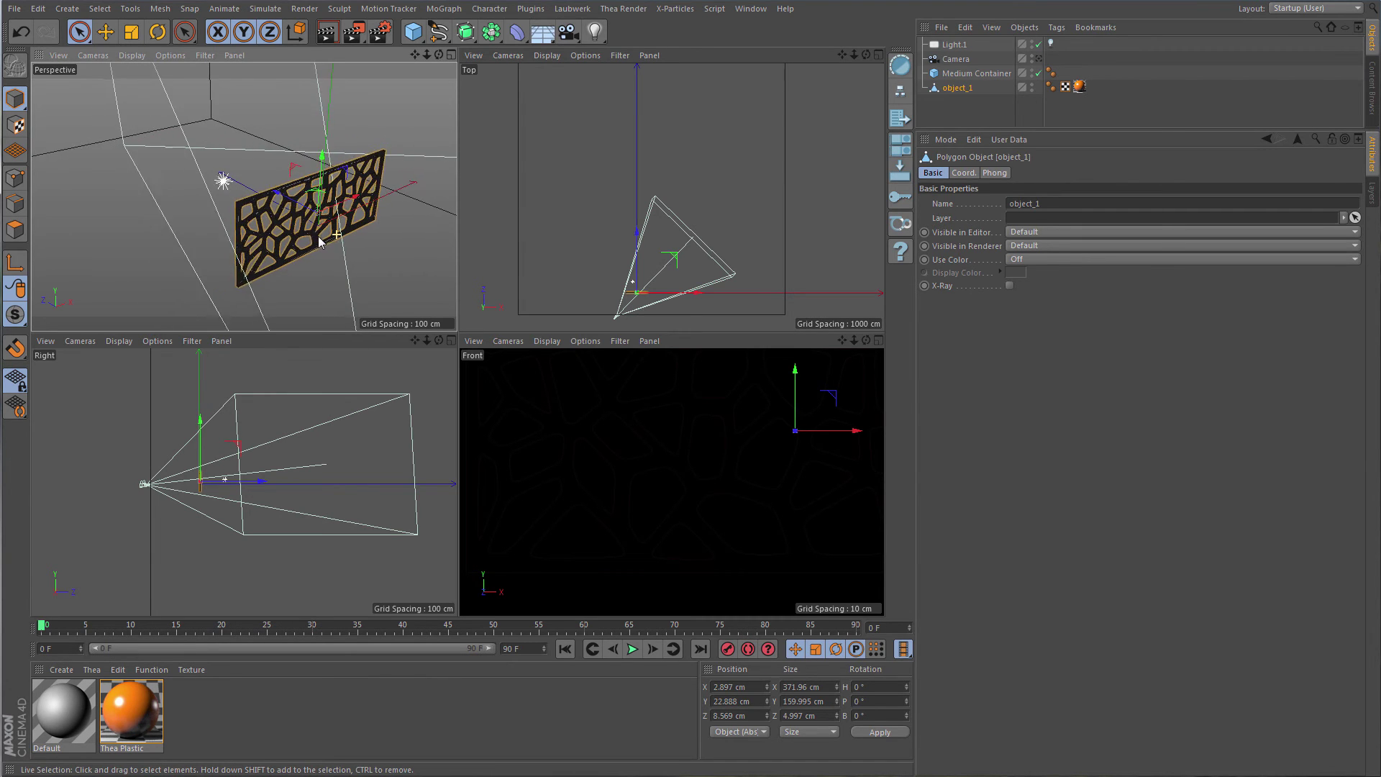
{"action": "scroll", "coordinate": [286, 253], "scroll_direction": "down", "scroll_amount": 10}
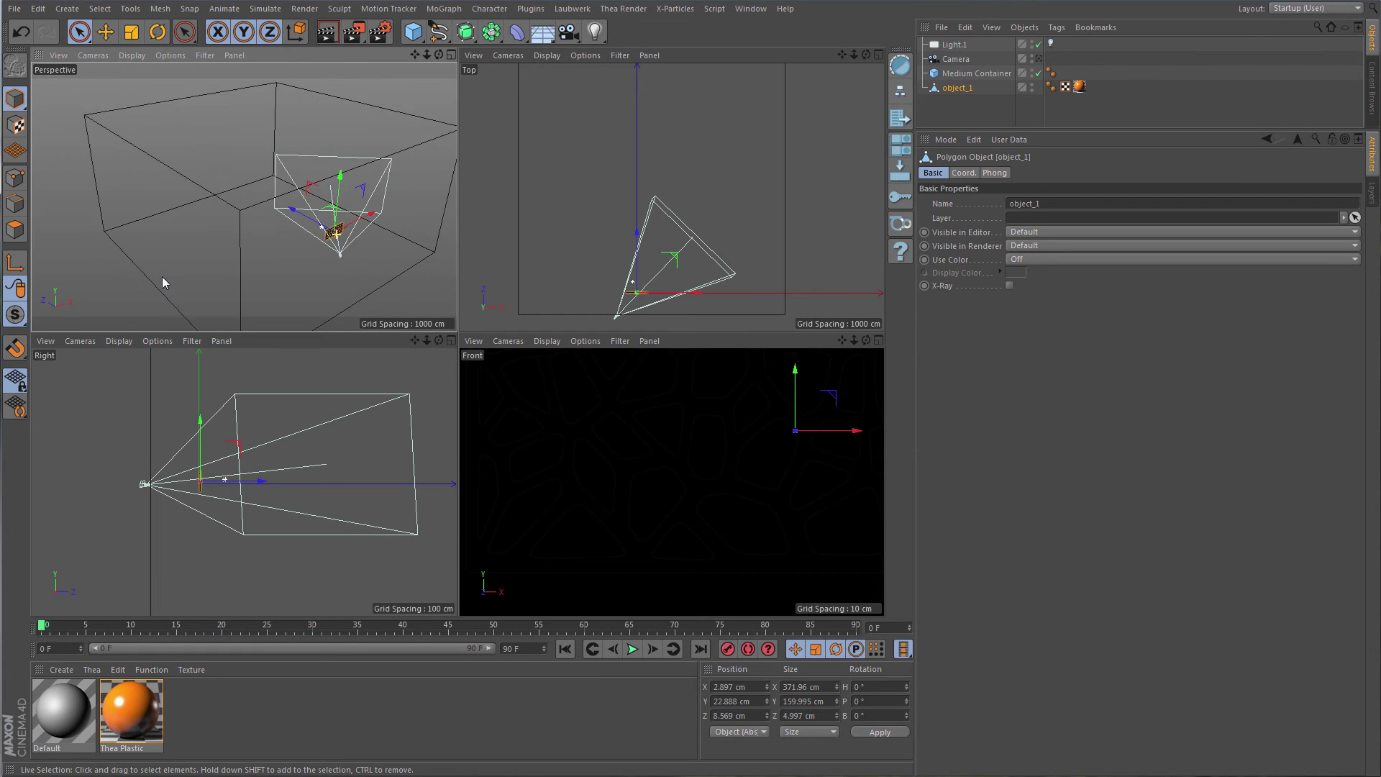
{"action": "left_click_drag", "start_coordinate": [200, 241], "coordinate": [173, 207], "text": "alt"}
{"action": "left_click", "coordinate": [166, 206]}
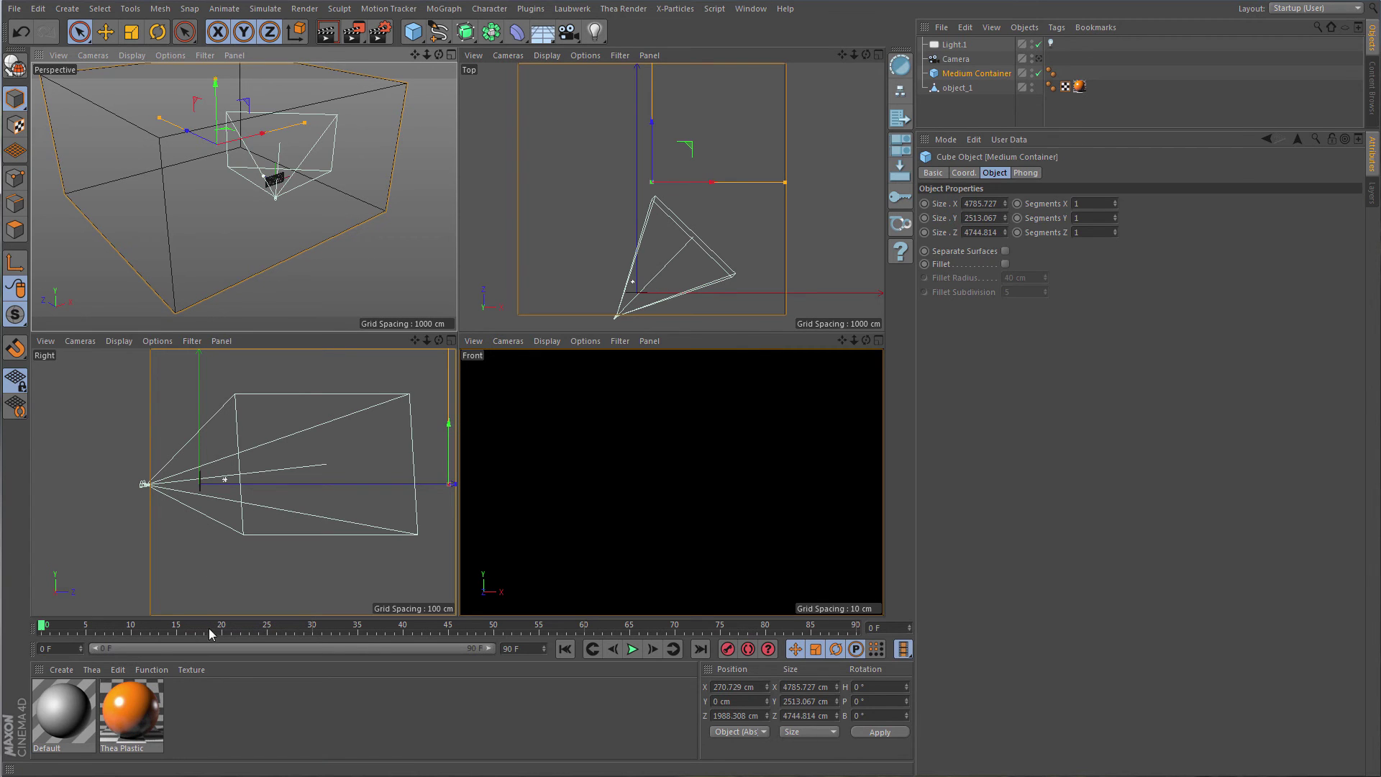
Step: Create a new Thea material, assign it to Medium Container, and open its settings through the scene camera
{"action": "left_click", "coordinate": [184, 689]}
{"action": "left_click", "coordinate": [92, 670]}
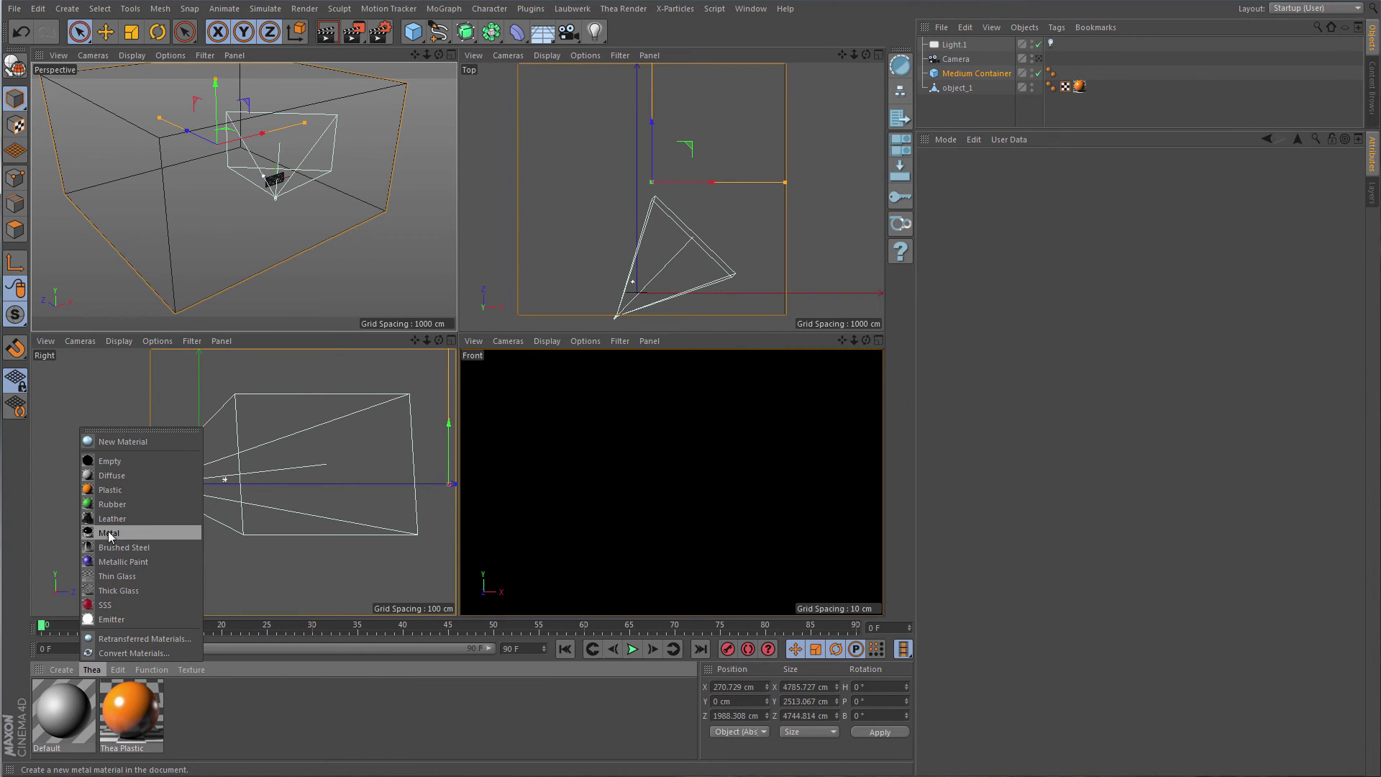
{"action": "left_click", "coordinate": [121, 442]}
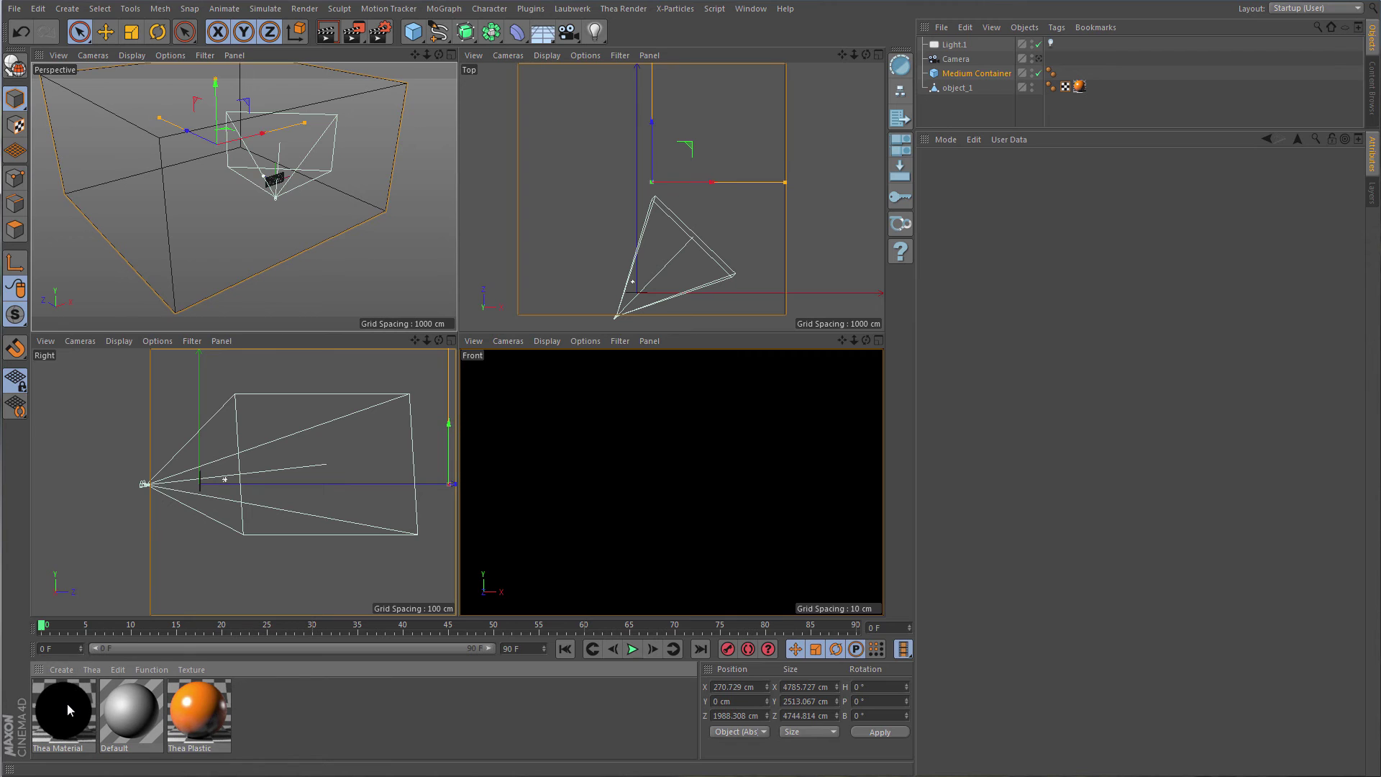
{"action": "left_click_drag", "start_coordinate": [66, 705], "coordinate": [998, 76]}
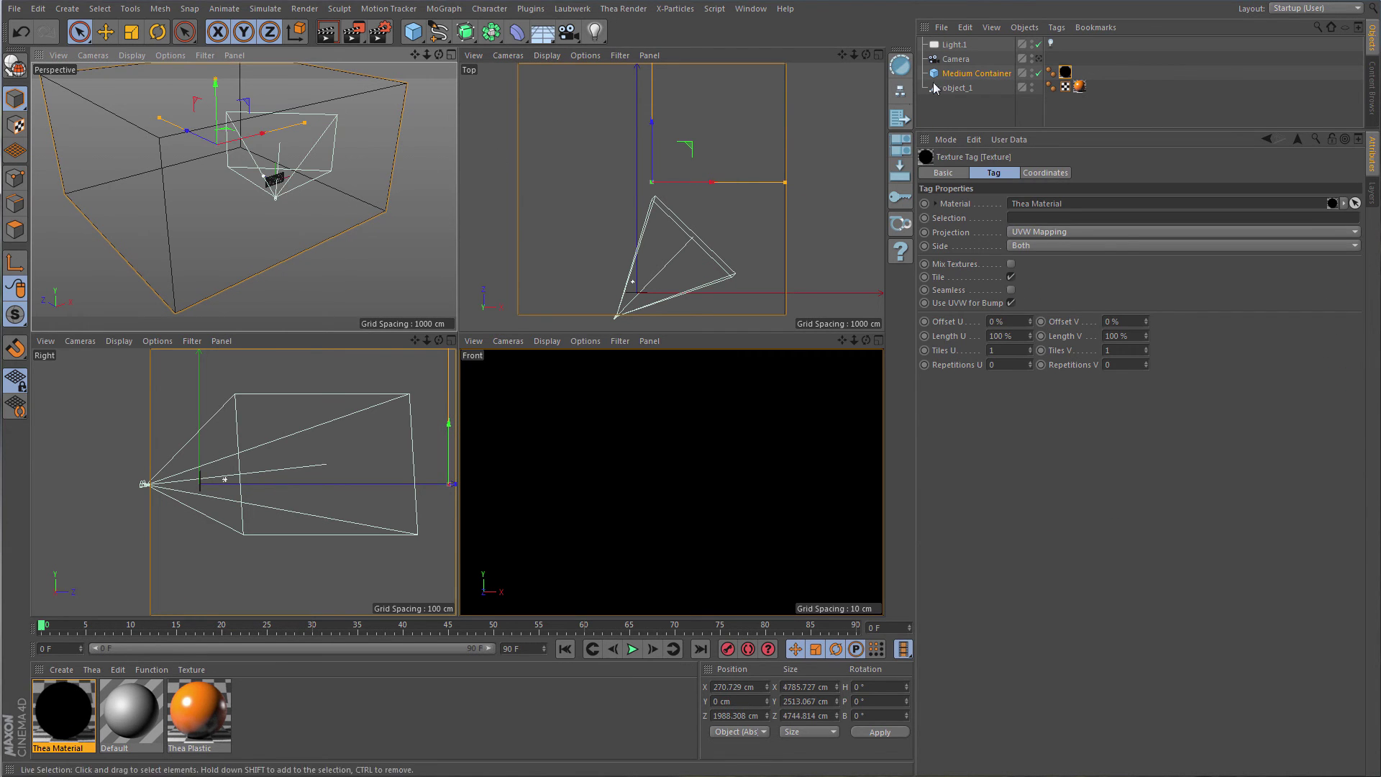
{"action": "left_click", "coordinate": [1038, 58]}
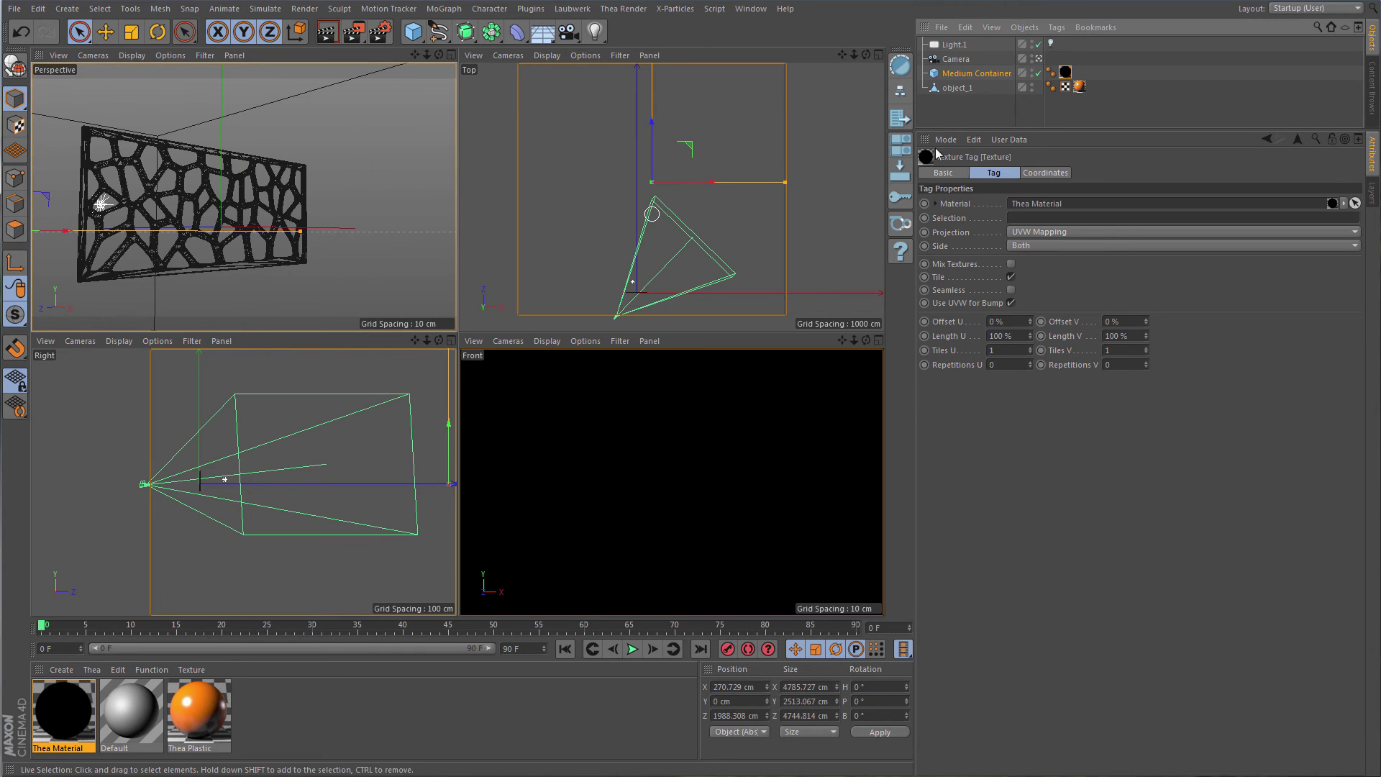
{"action": "double_click", "coordinate": [1066, 73]}
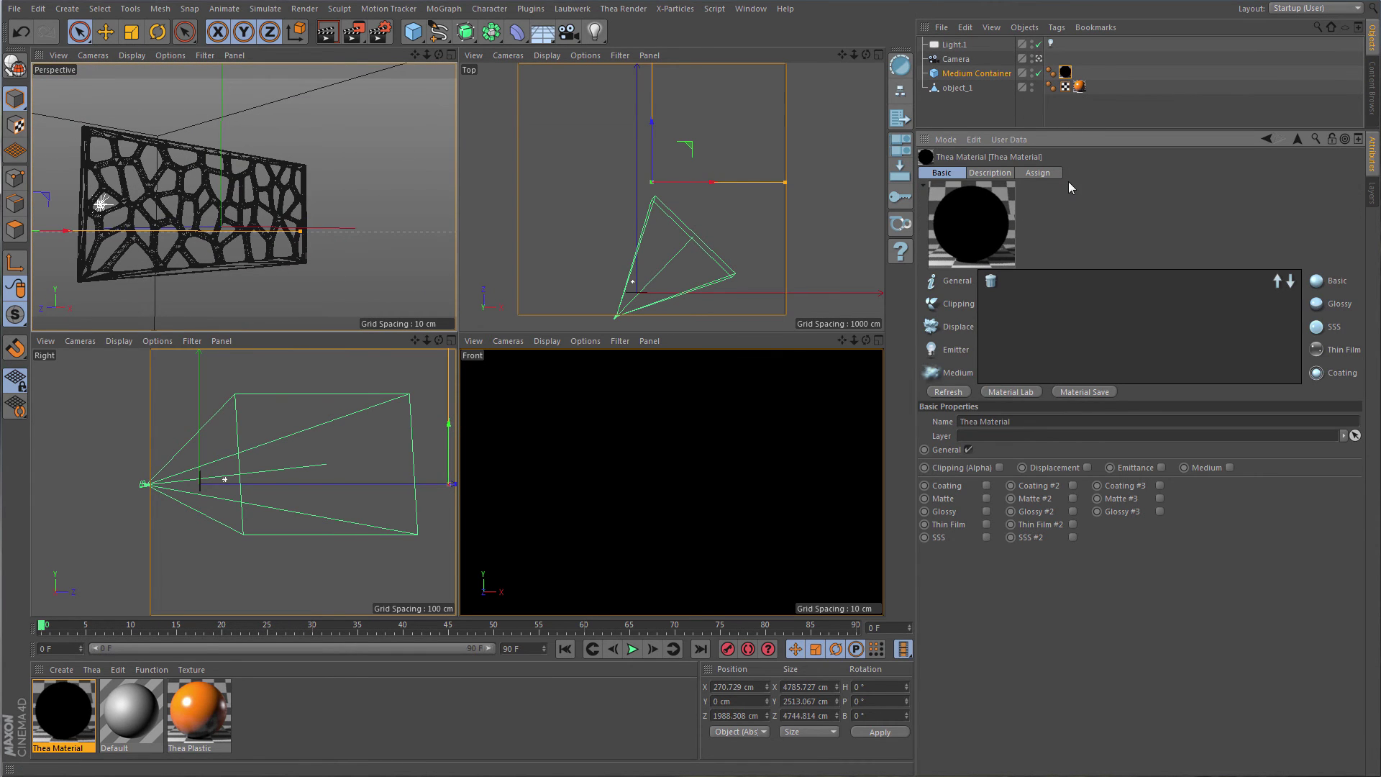
Step: Enable the Medium layer and set its absorption and scattering colours to white
{"action": "left_click", "coordinate": [1230, 468]}
{"action": "left_click", "coordinate": [959, 371]}
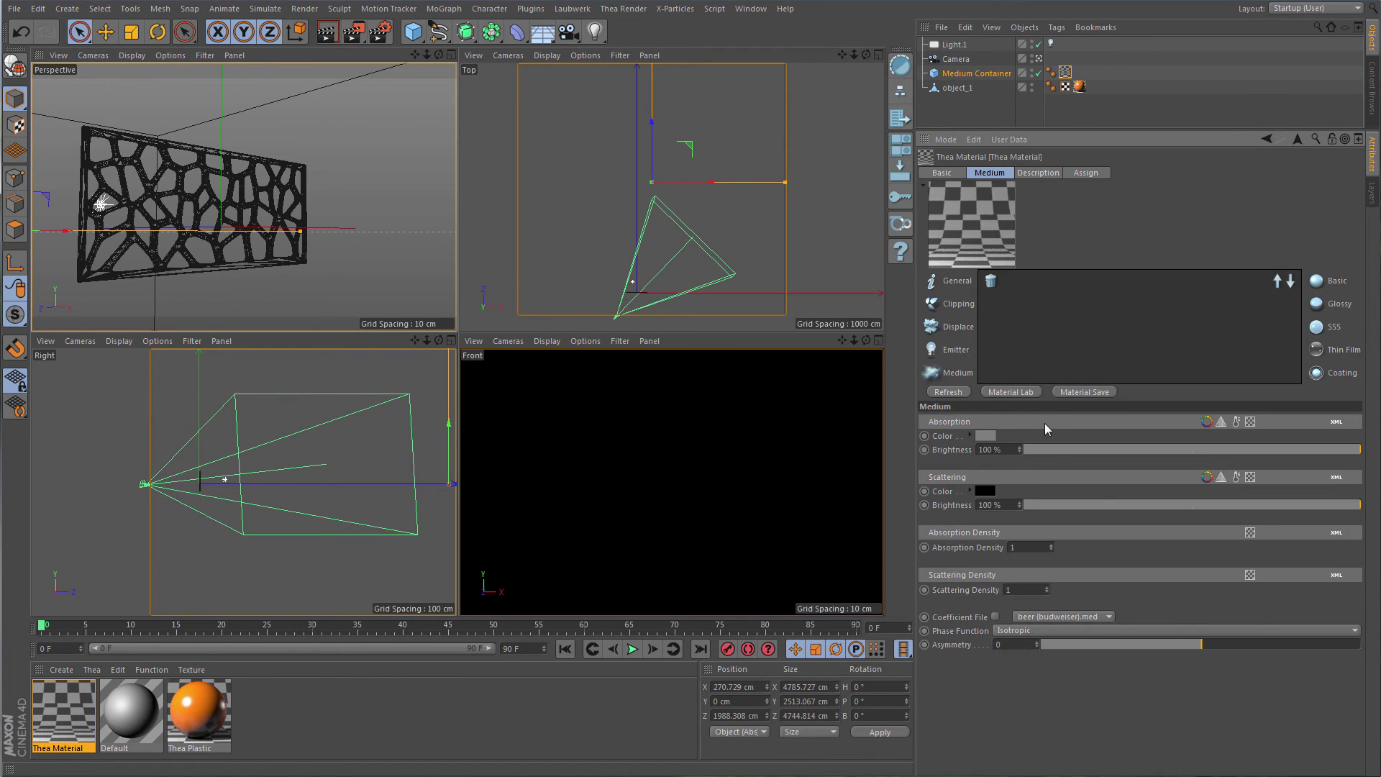
{"action": "left_click", "coordinate": [985, 435]}
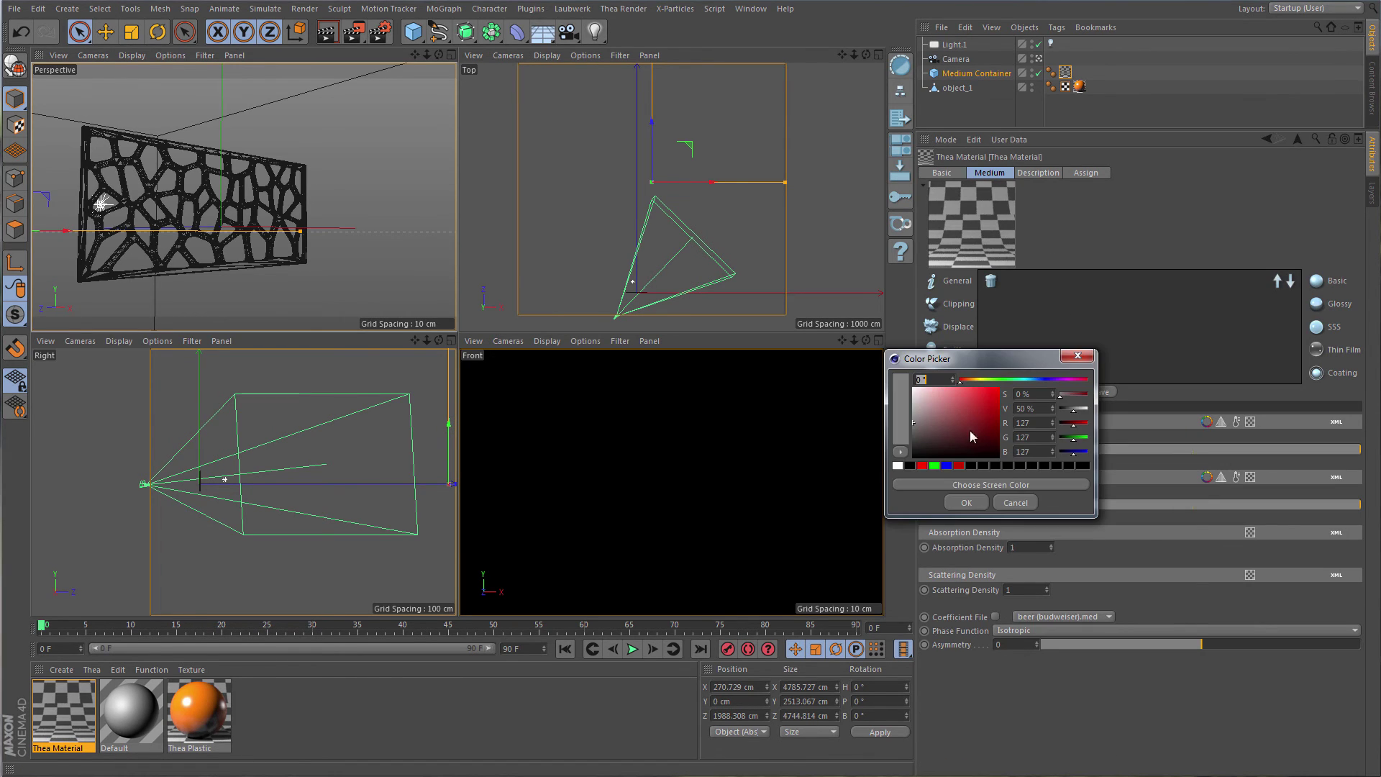
{"action": "left_click", "coordinate": [965, 502]}
{"action": "left_click", "coordinate": [978, 492]}
{"action": "left_click", "coordinate": [889, 520]}
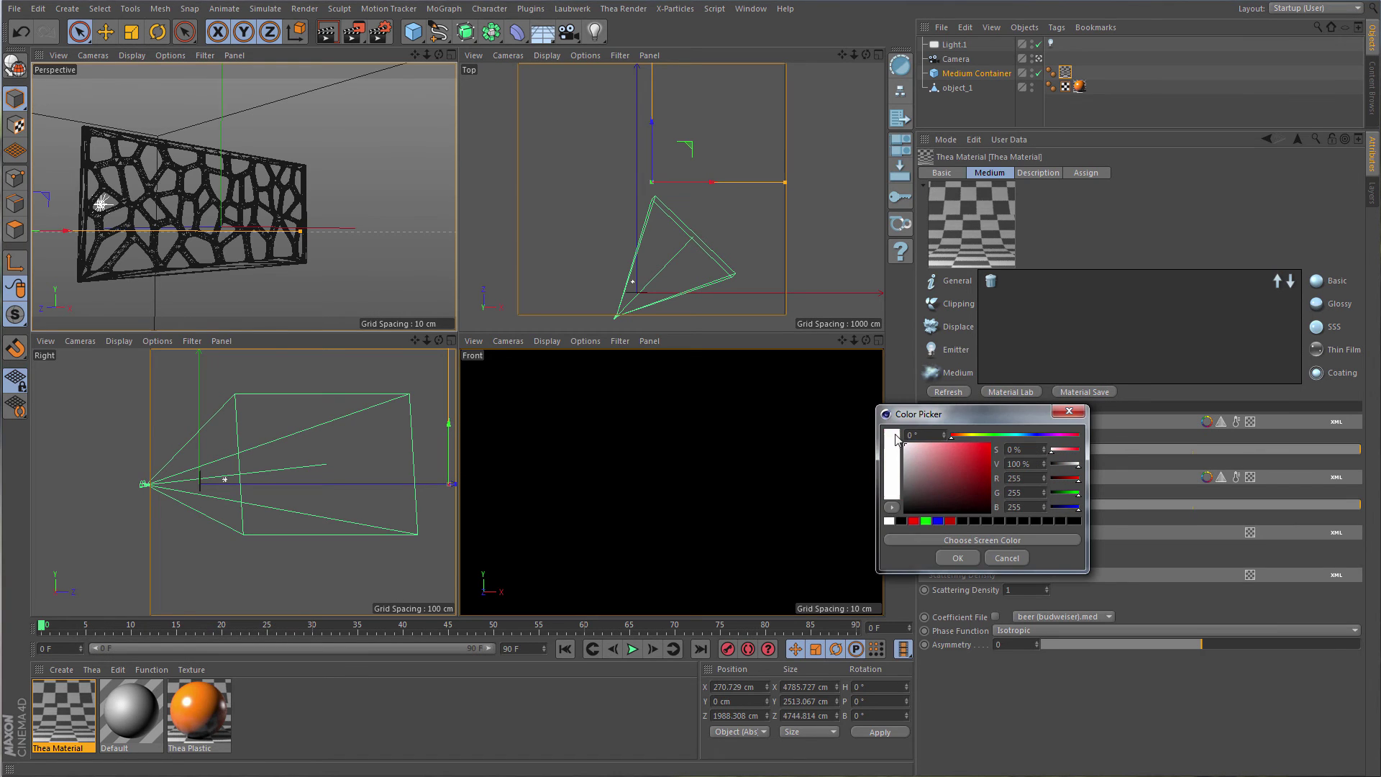
{"action": "left_click", "coordinate": [957, 558]}
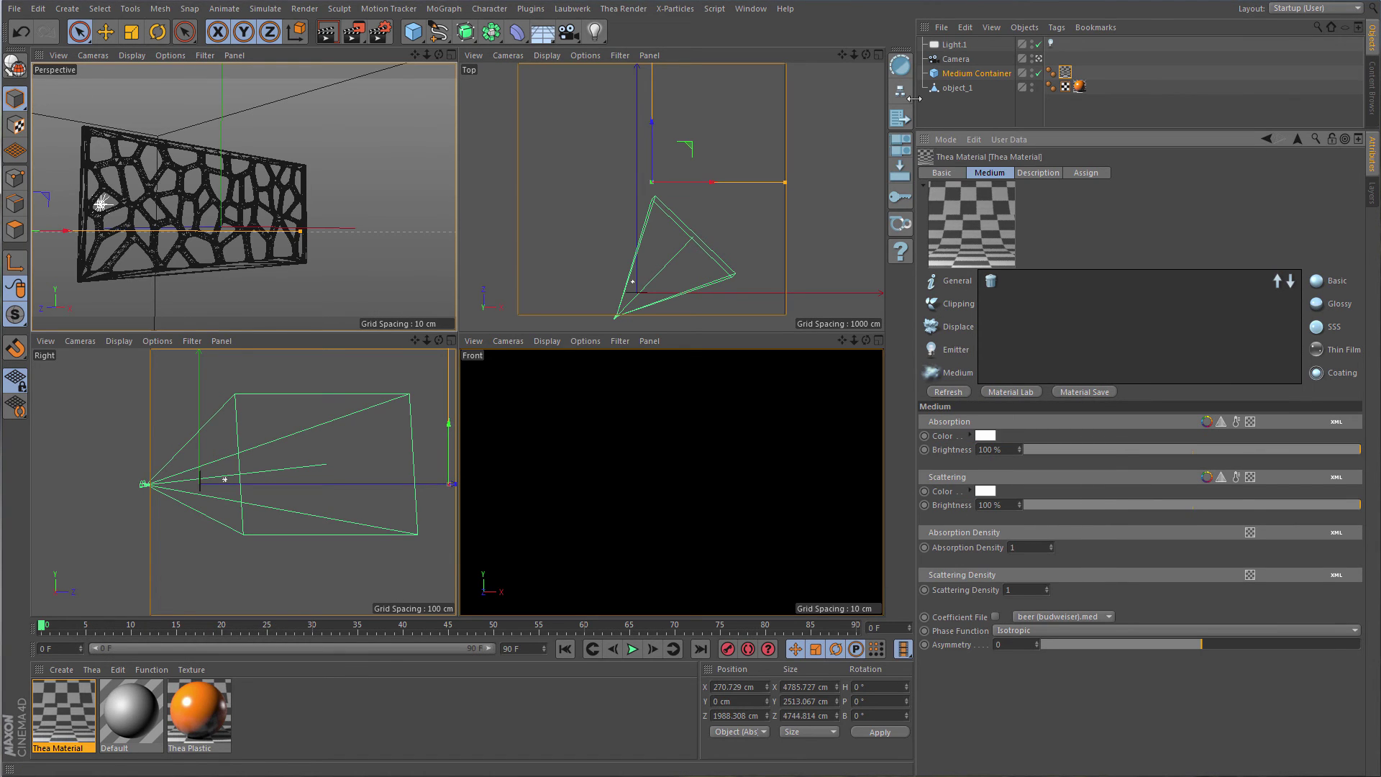
Step: Start an interactive render in the Thea Darkroom window
{"action": "left_click", "coordinate": [900, 66]}
{"action": "left_click", "coordinate": [348, 165]}
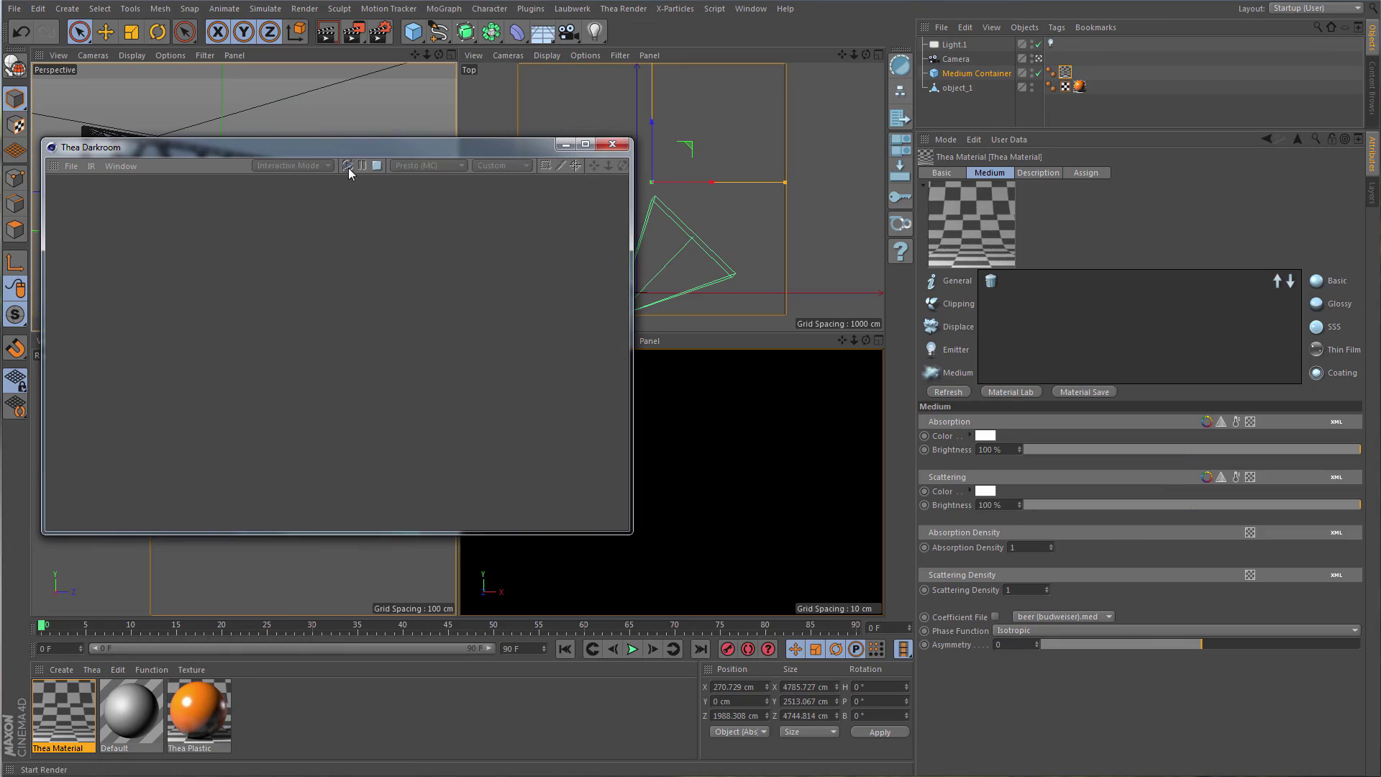
{"action": "left_click_drag", "start_coordinate": [350, 149], "coordinate": [351, 85]}
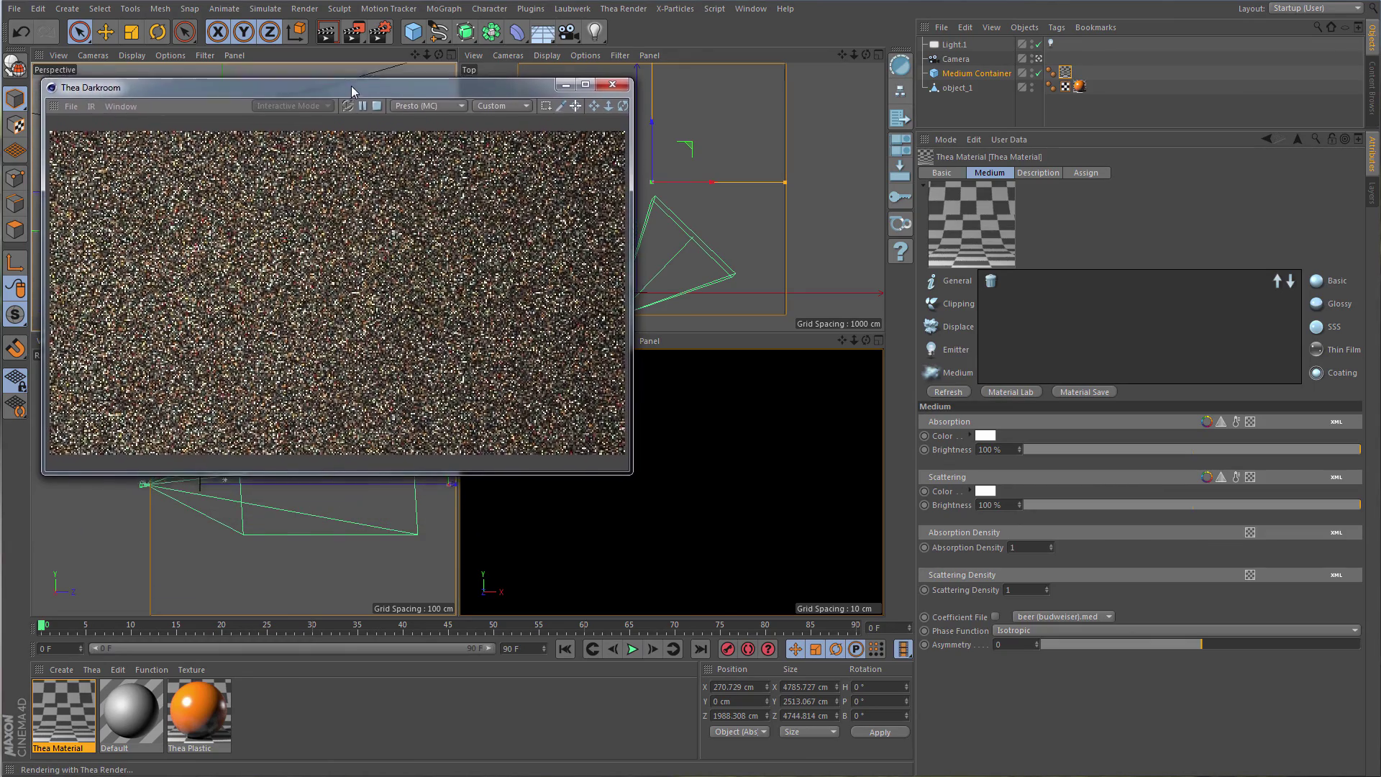
Step: Set both absorption and scattering densities to 0.02
{"action": "left_click", "coordinate": [1017, 547]}
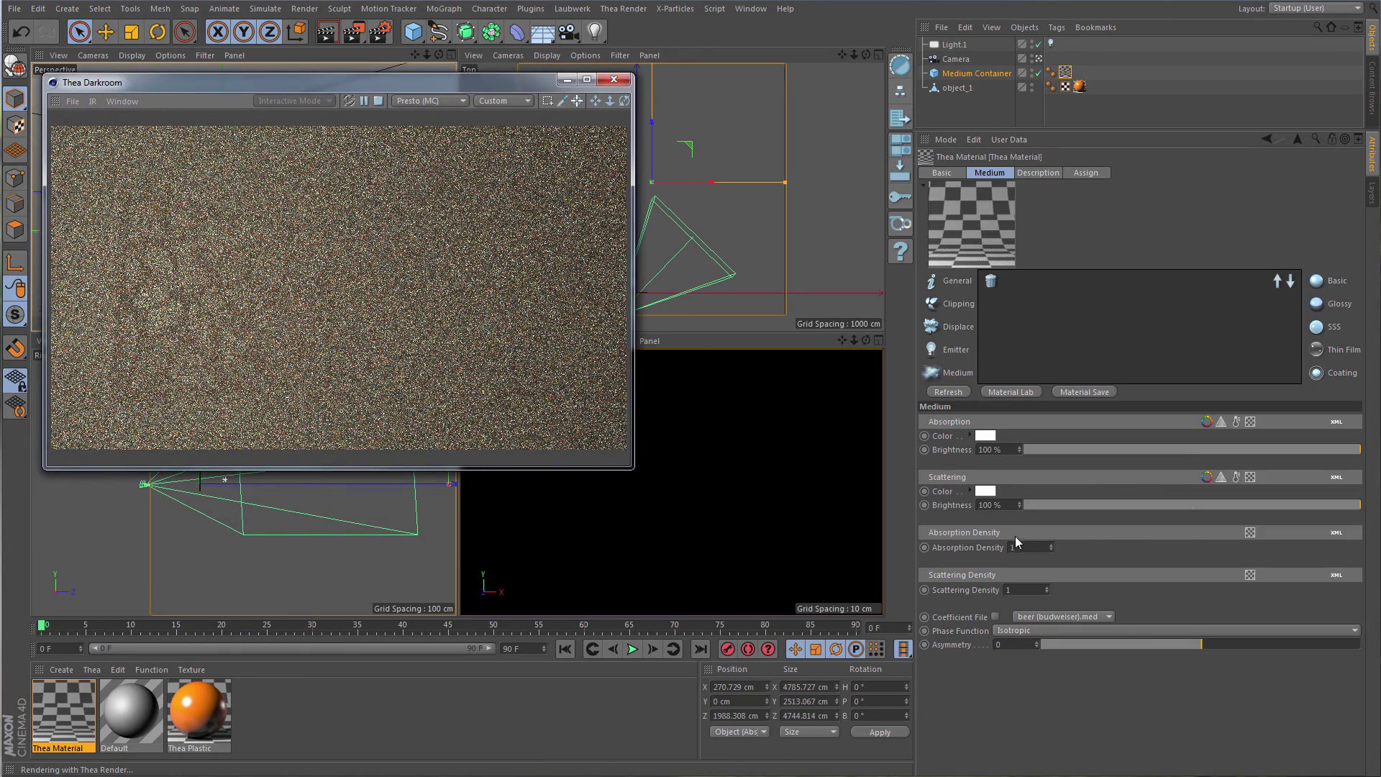
{"action": "type", "text": "0.02"}
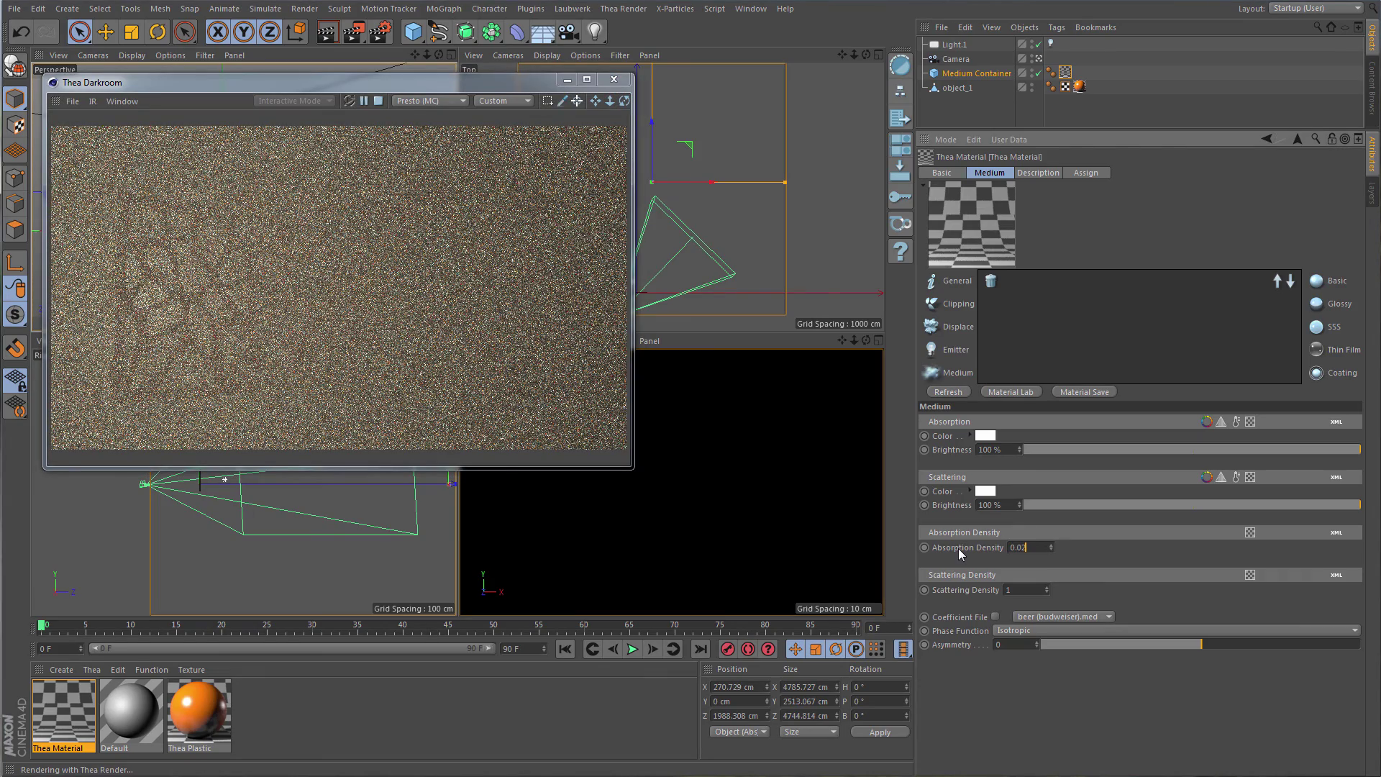
{"action": "key", "text": "Tab"}
{"action": "type", "text": "0.02"}
{"action": "key", "text": "Return"}
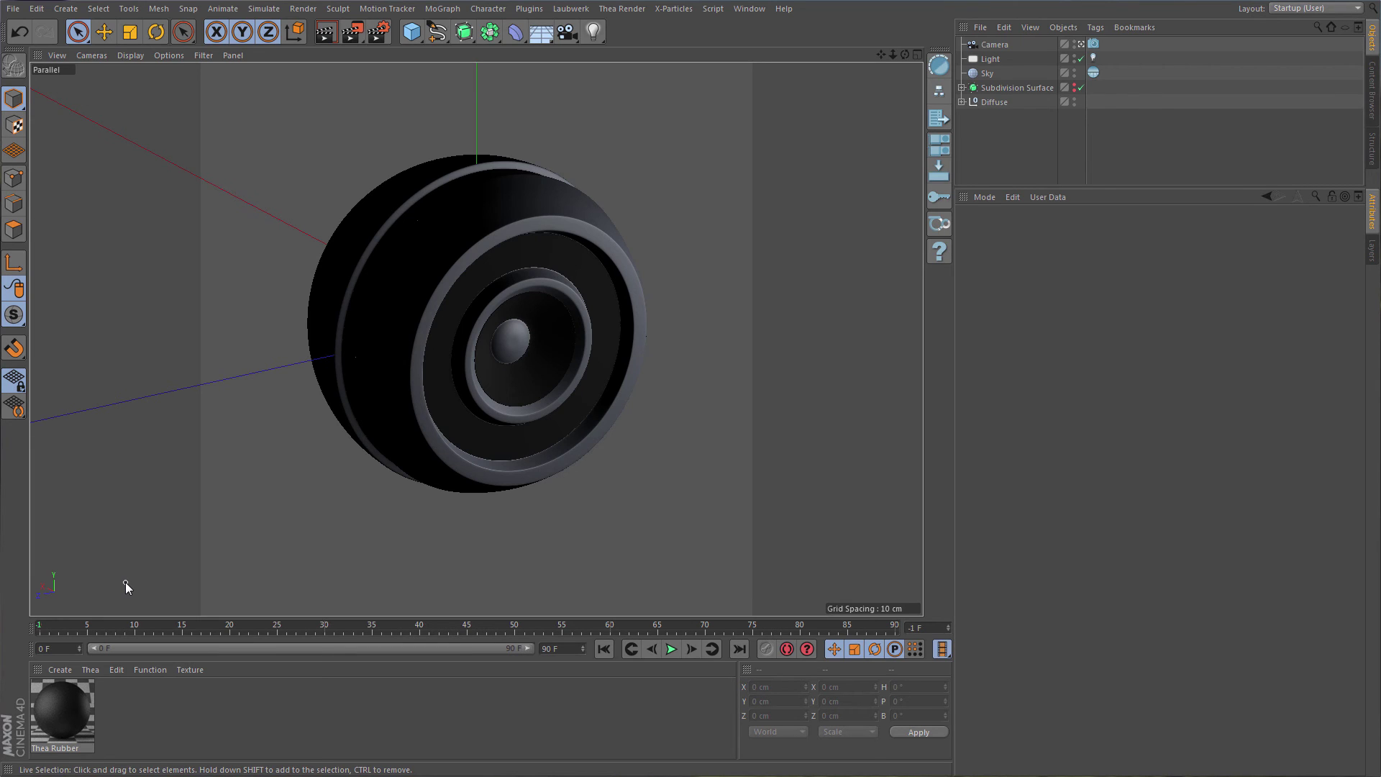
Step: Open the list of Thea material presets in the Material Manager
{"action": "left_click", "coordinate": [89, 672]}
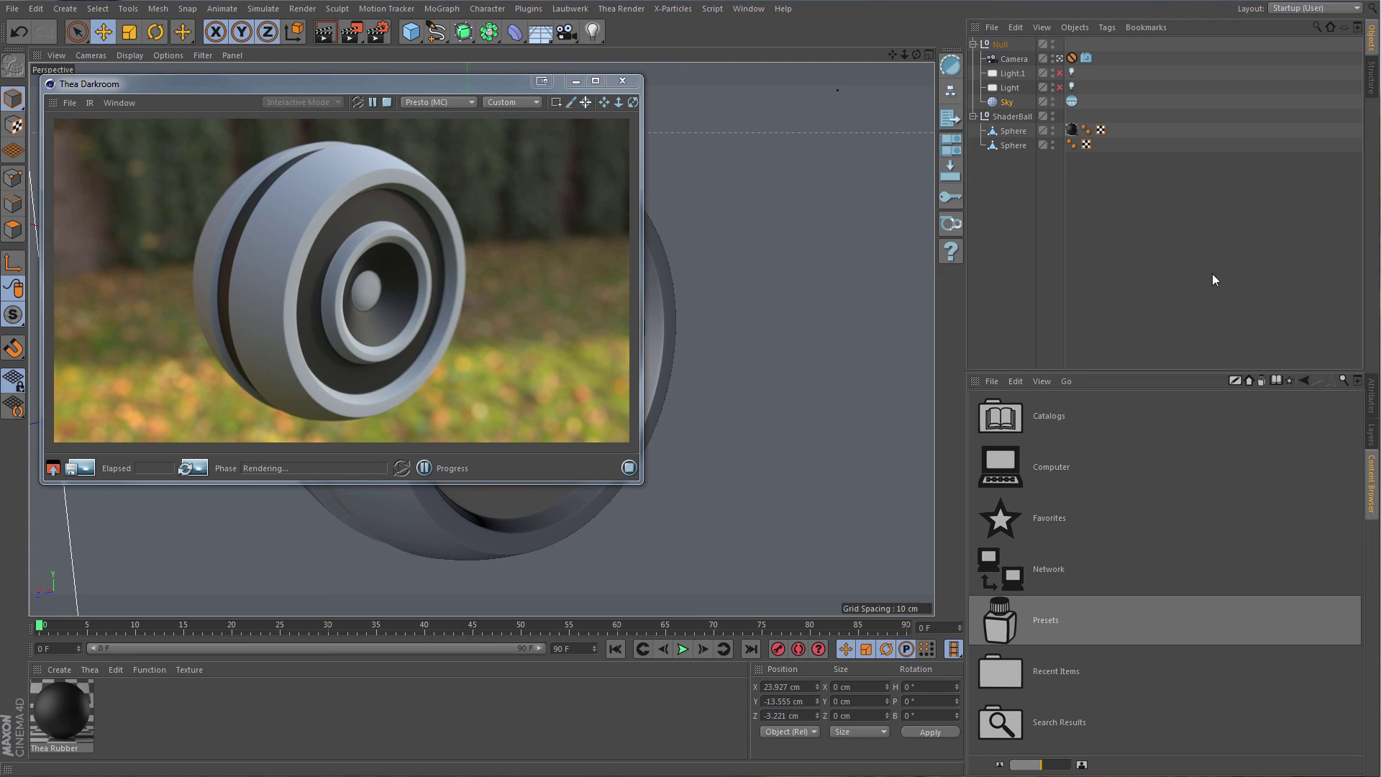
Step: Browse Presets > Thea Materials in the Content Browser and open the Basic Plastic folder
{"action": "left_click", "coordinate": [1136, 619]}
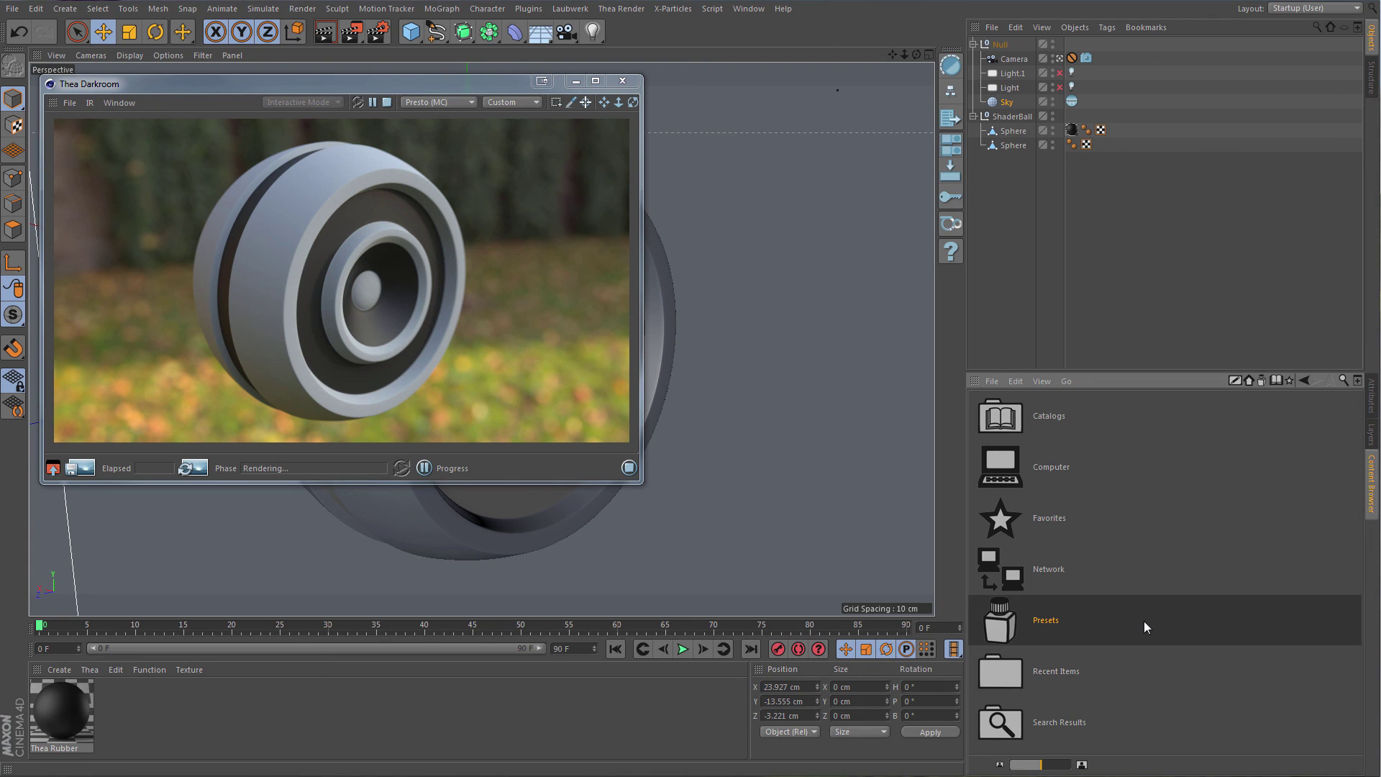
{"action": "double_click", "coordinate": [1144, 620]}
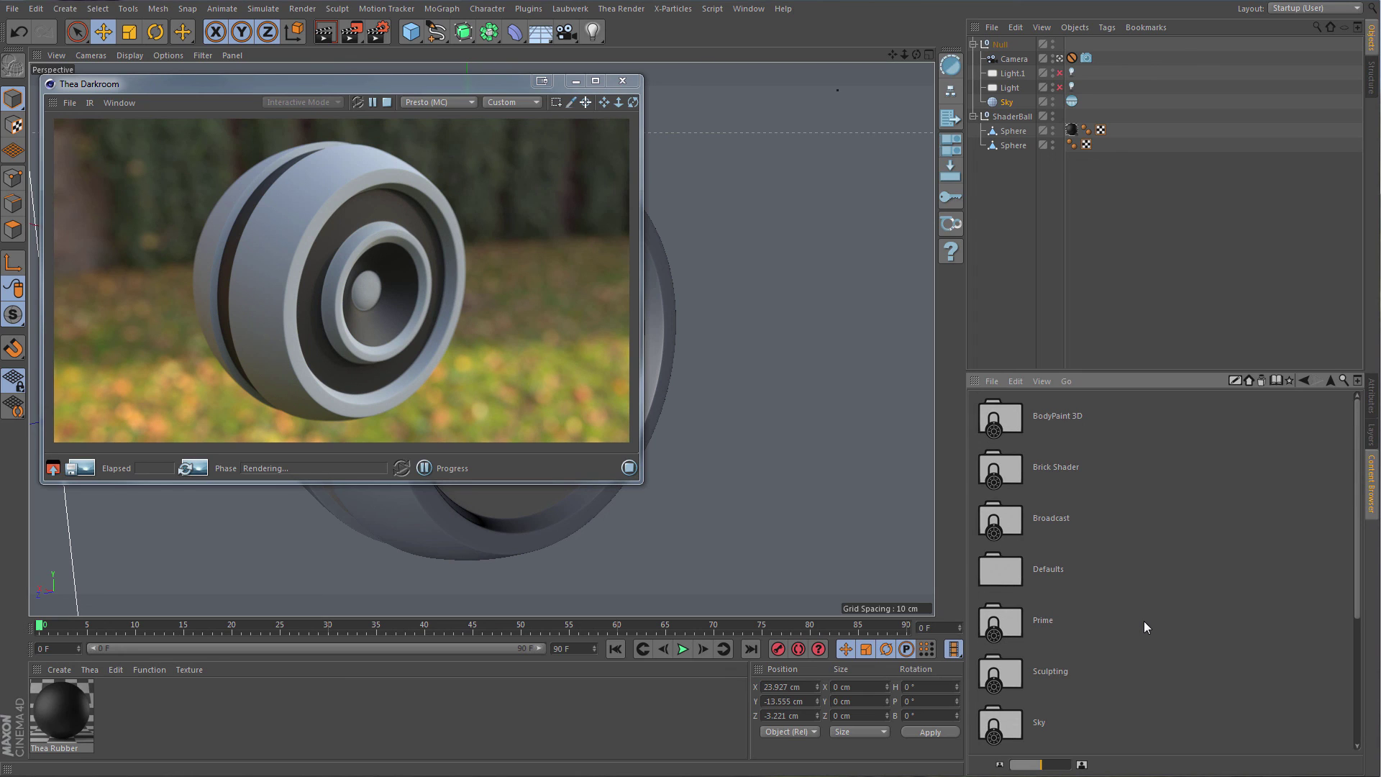
{"action": "scroll", "coordinate": [1143, 620], "scroll_direction": "down", "scroll_amount": 1}
{"action": "left_click", "coordinate": [1143, 620]}
{"action": "scroll", "coordinate": [1144, 620], "scroll_direction": "down", "scroll_amount": 1}
{"action": "left_click", "coordinate": [1145, 646]}
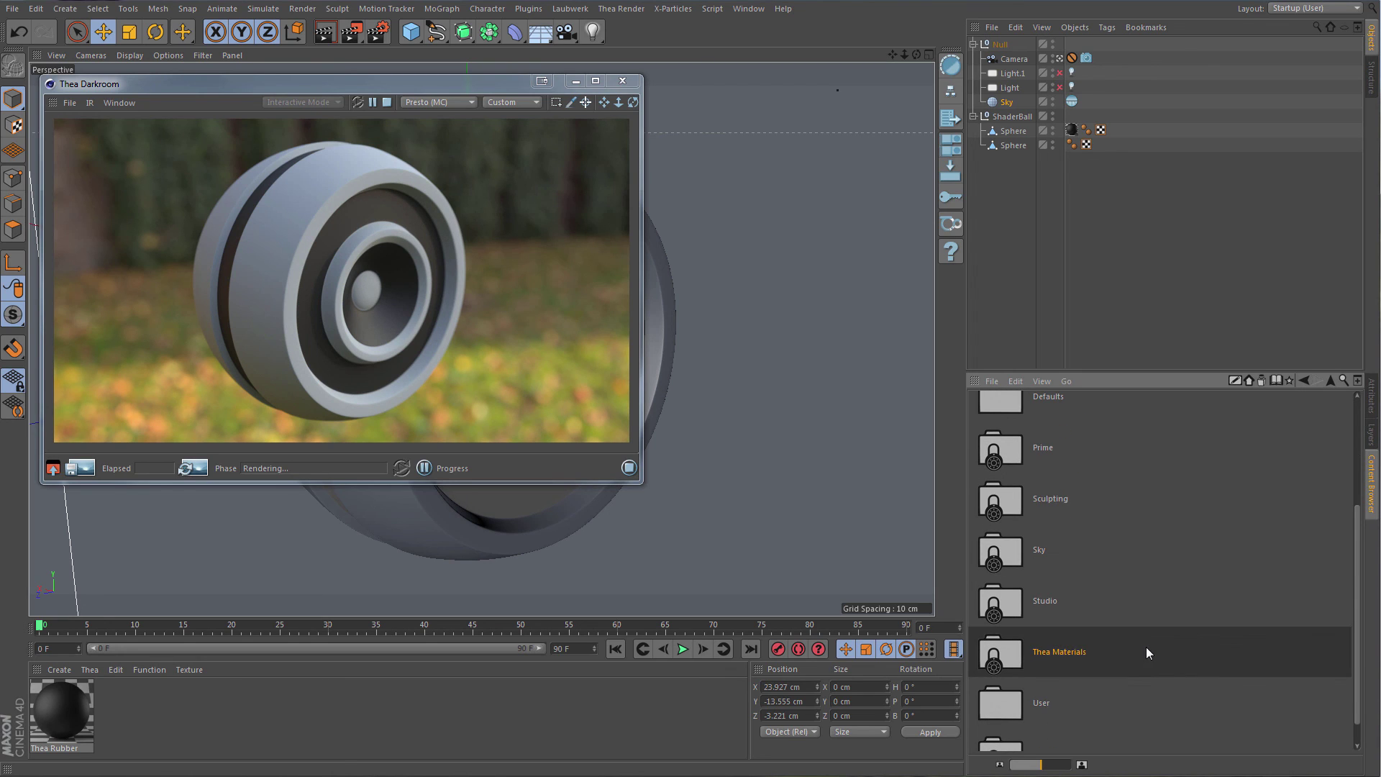
{"action": "double_click", "coordinate": [1101, 655]}
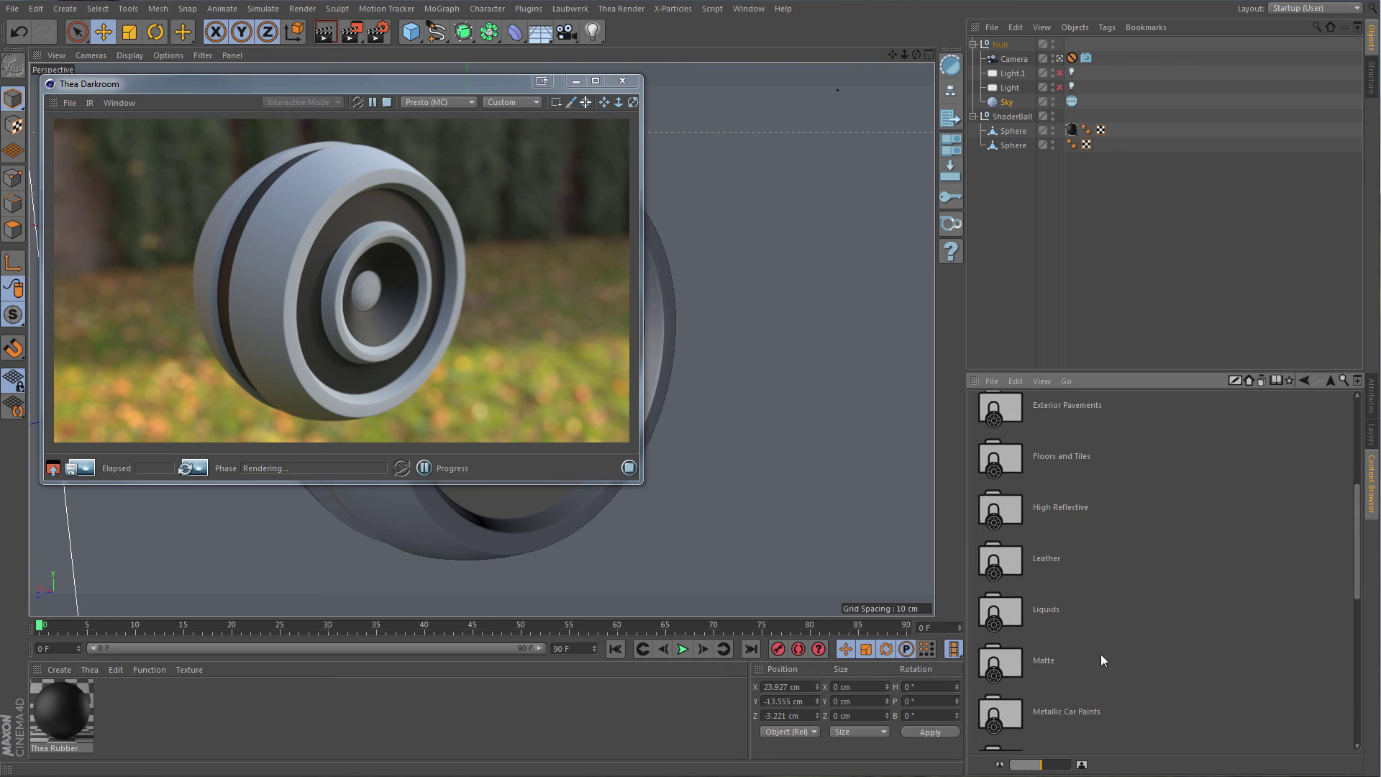
{"action": "scroll", "coordinate": [1098, 650], "scroll_direction": "up", "scroll_amount": 5}
{"action": "double_click", "coordinate": [1068, 425]}
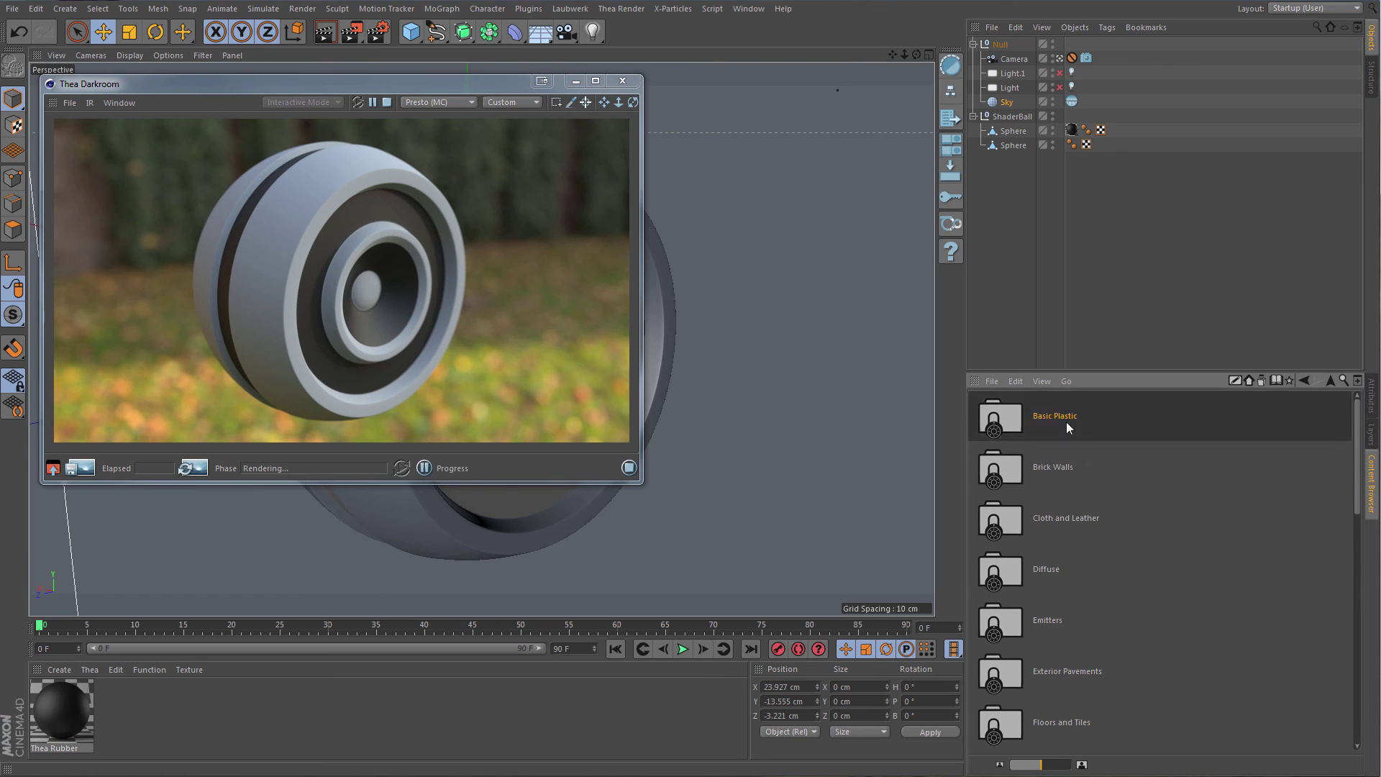